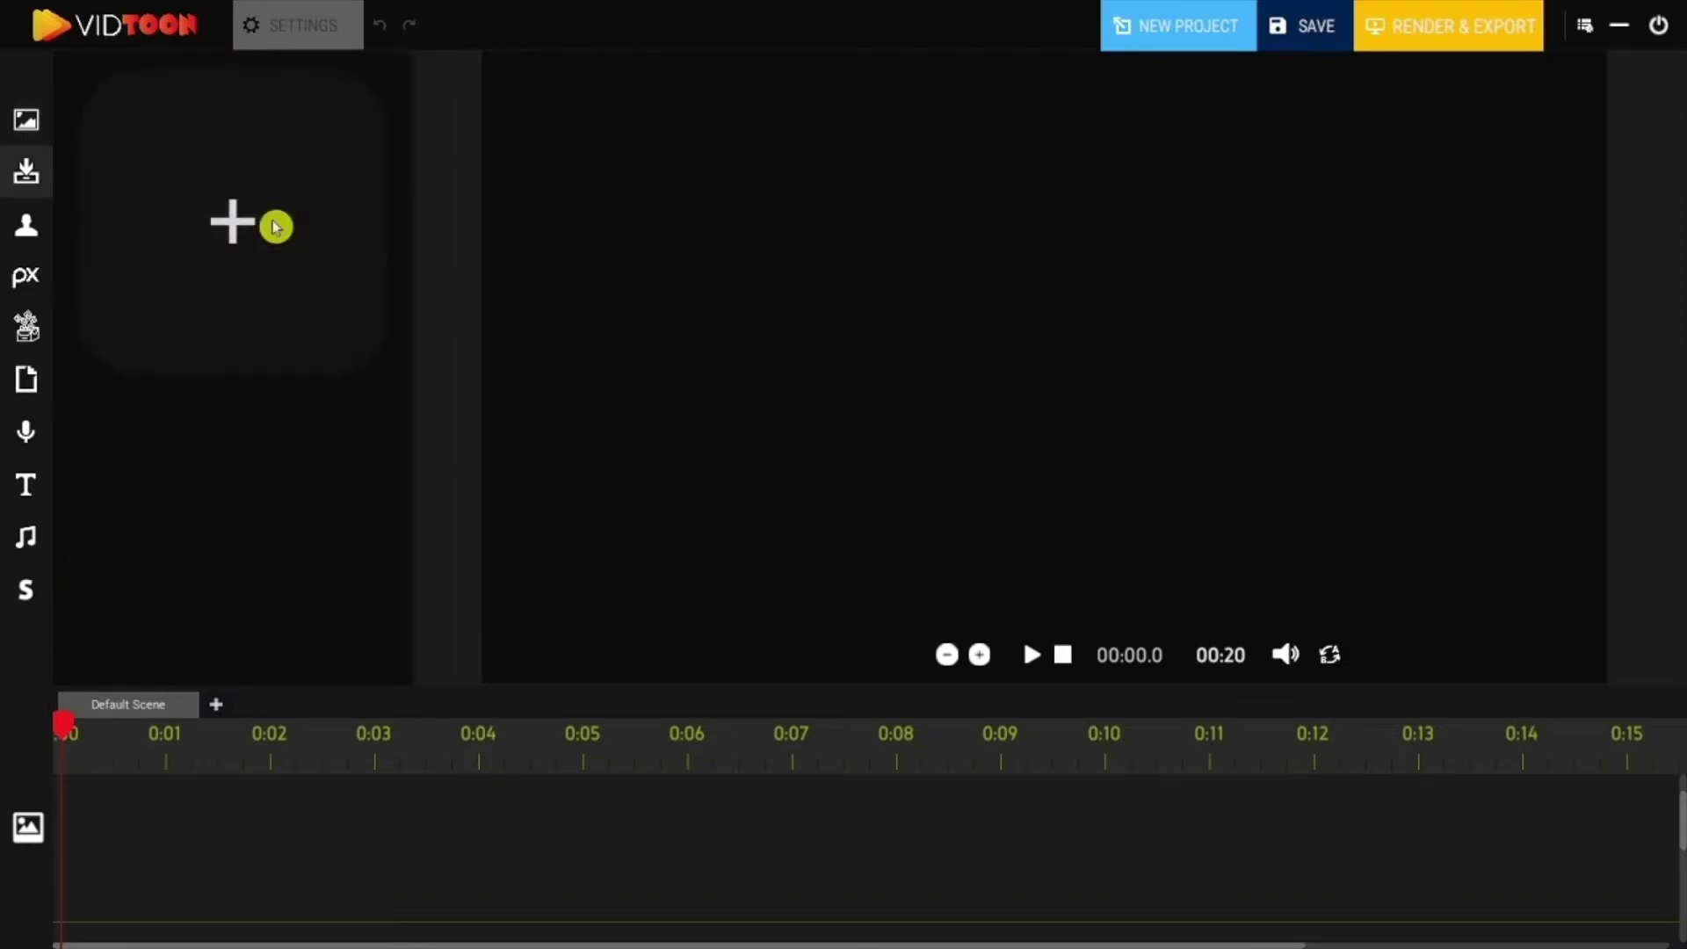
Import the showroom image with the white van and sofa, add it to the scene and enlarge it to fill the canvas.
left_click(252, 266)
scroll(1242, 565, "up", 1)
double_click(967, 425)
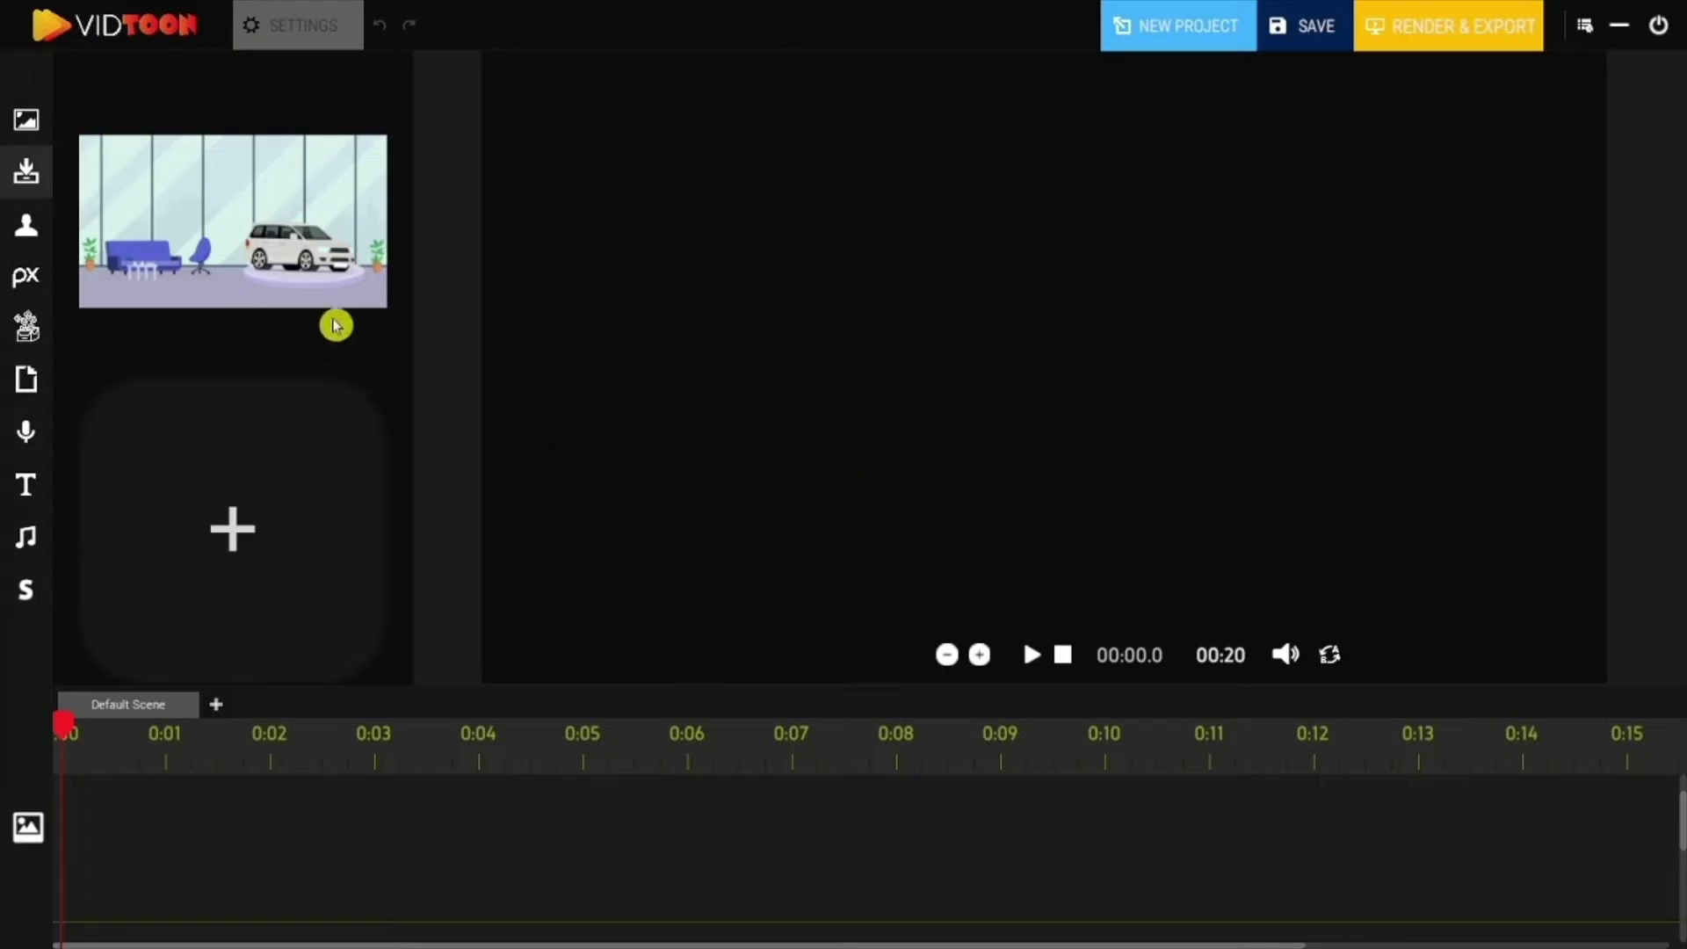
left_click_drag(250, 232, 597, 140)
left_click_drag(757, 199, 1623, 738)
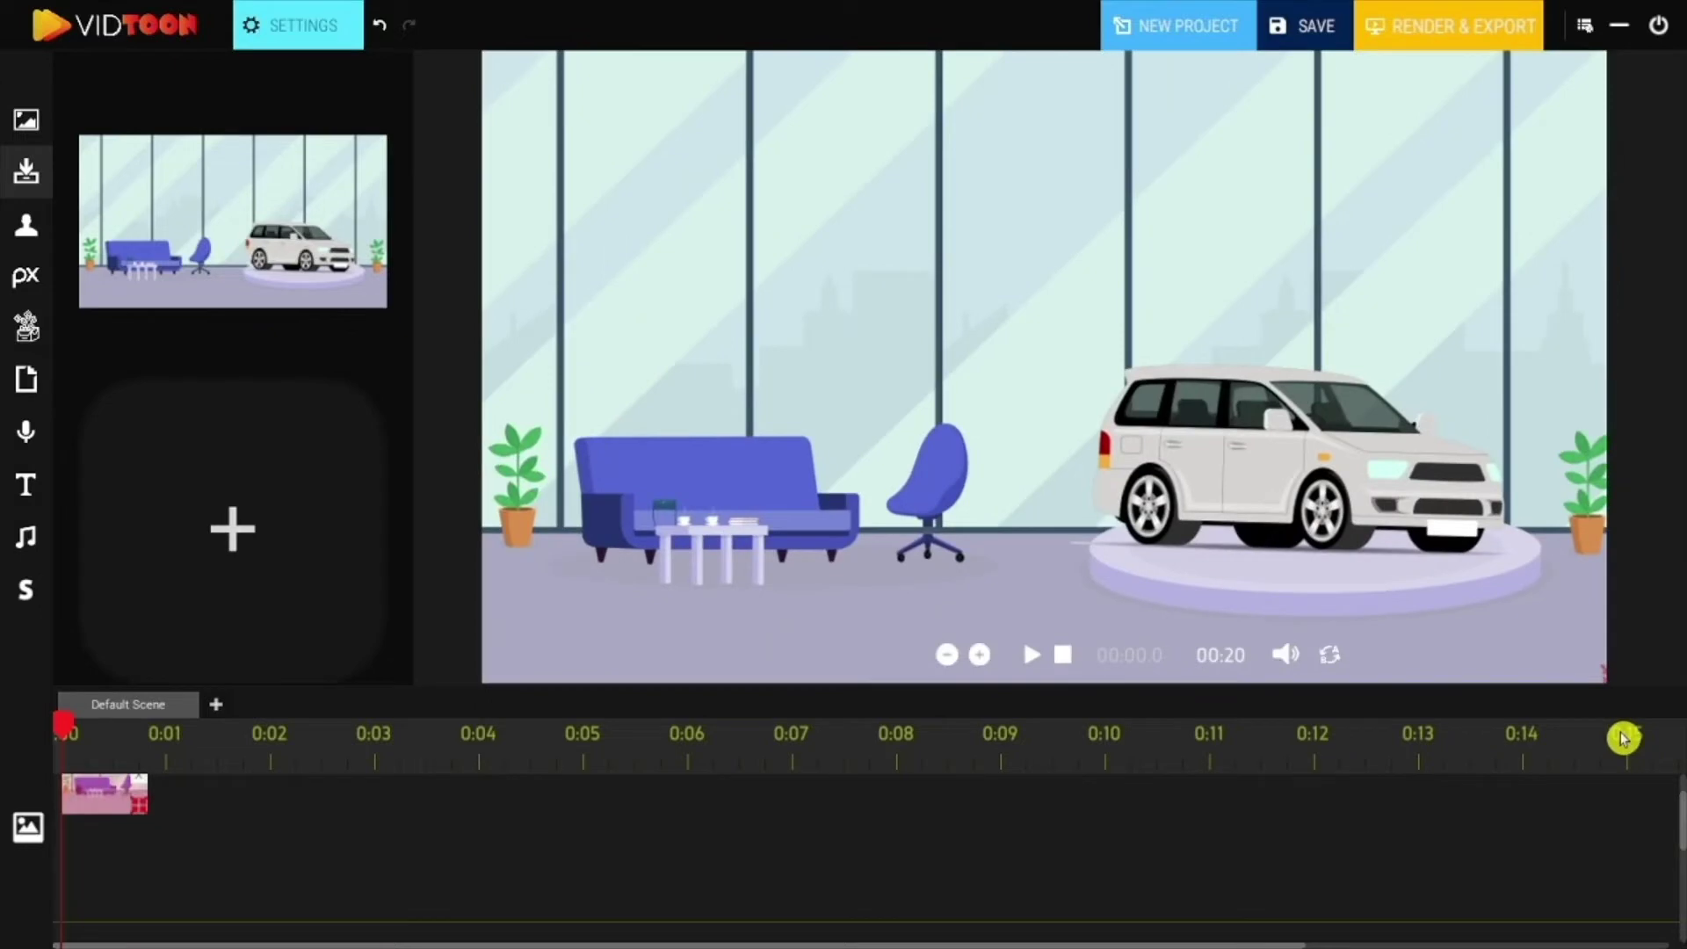
Extend the showroom background's clip to about 15 seconds and set its background color to white (#FFFFFF).
left_click(315, 12)
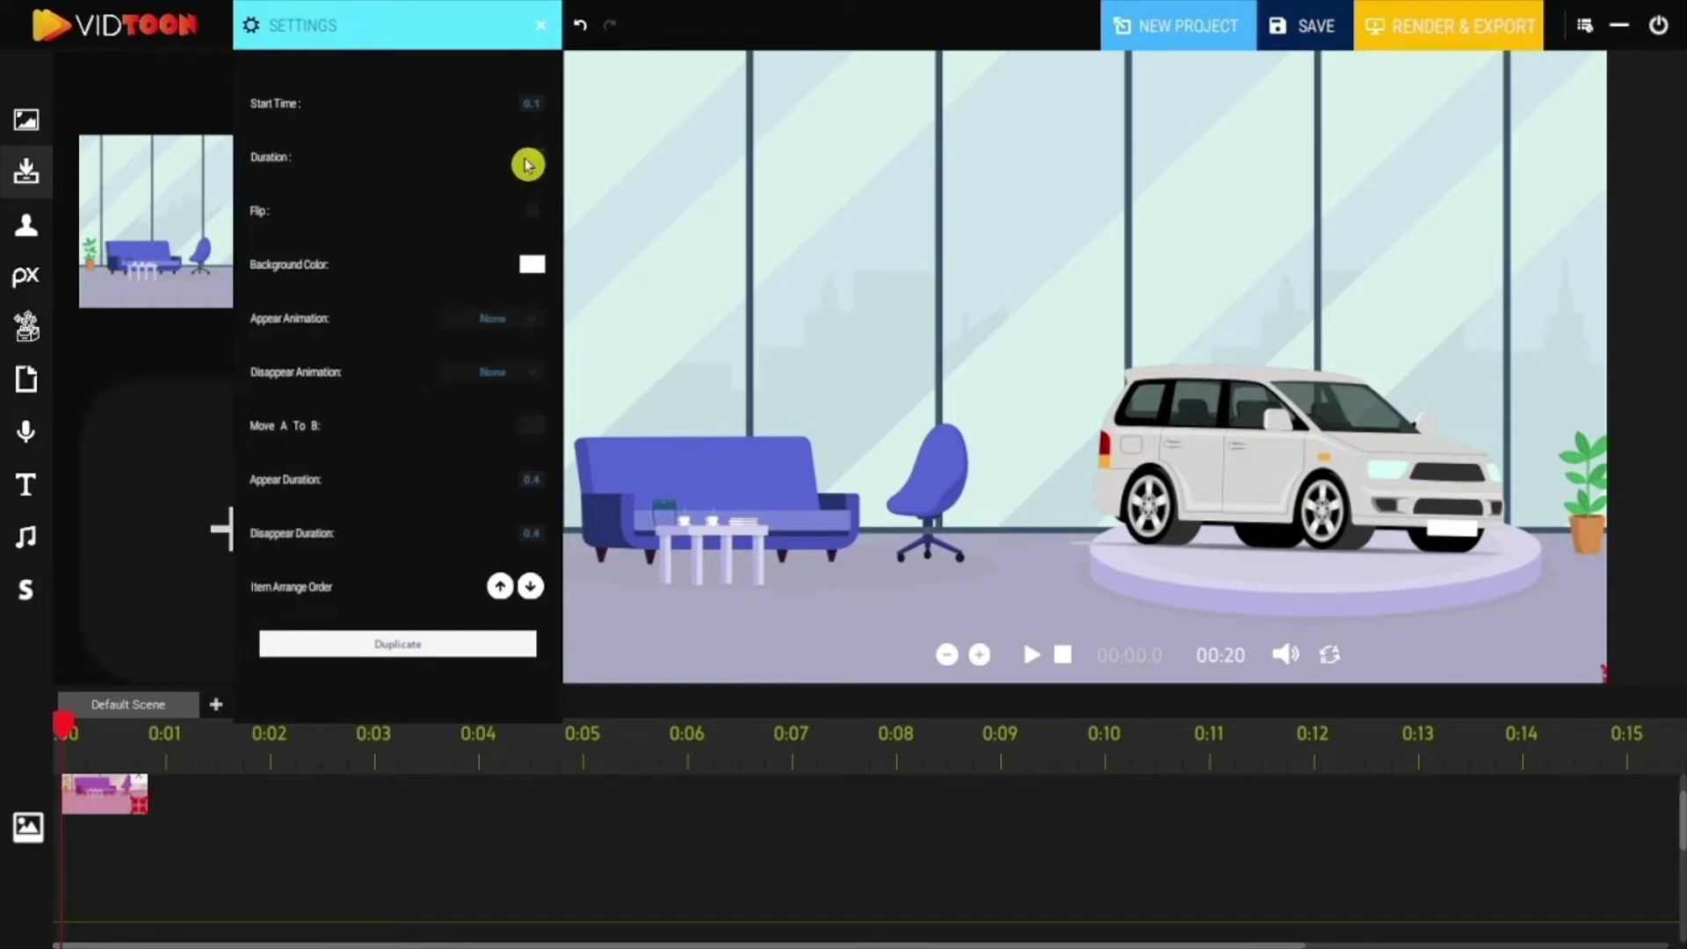
left_click_drag(139, 812, 769, 810)
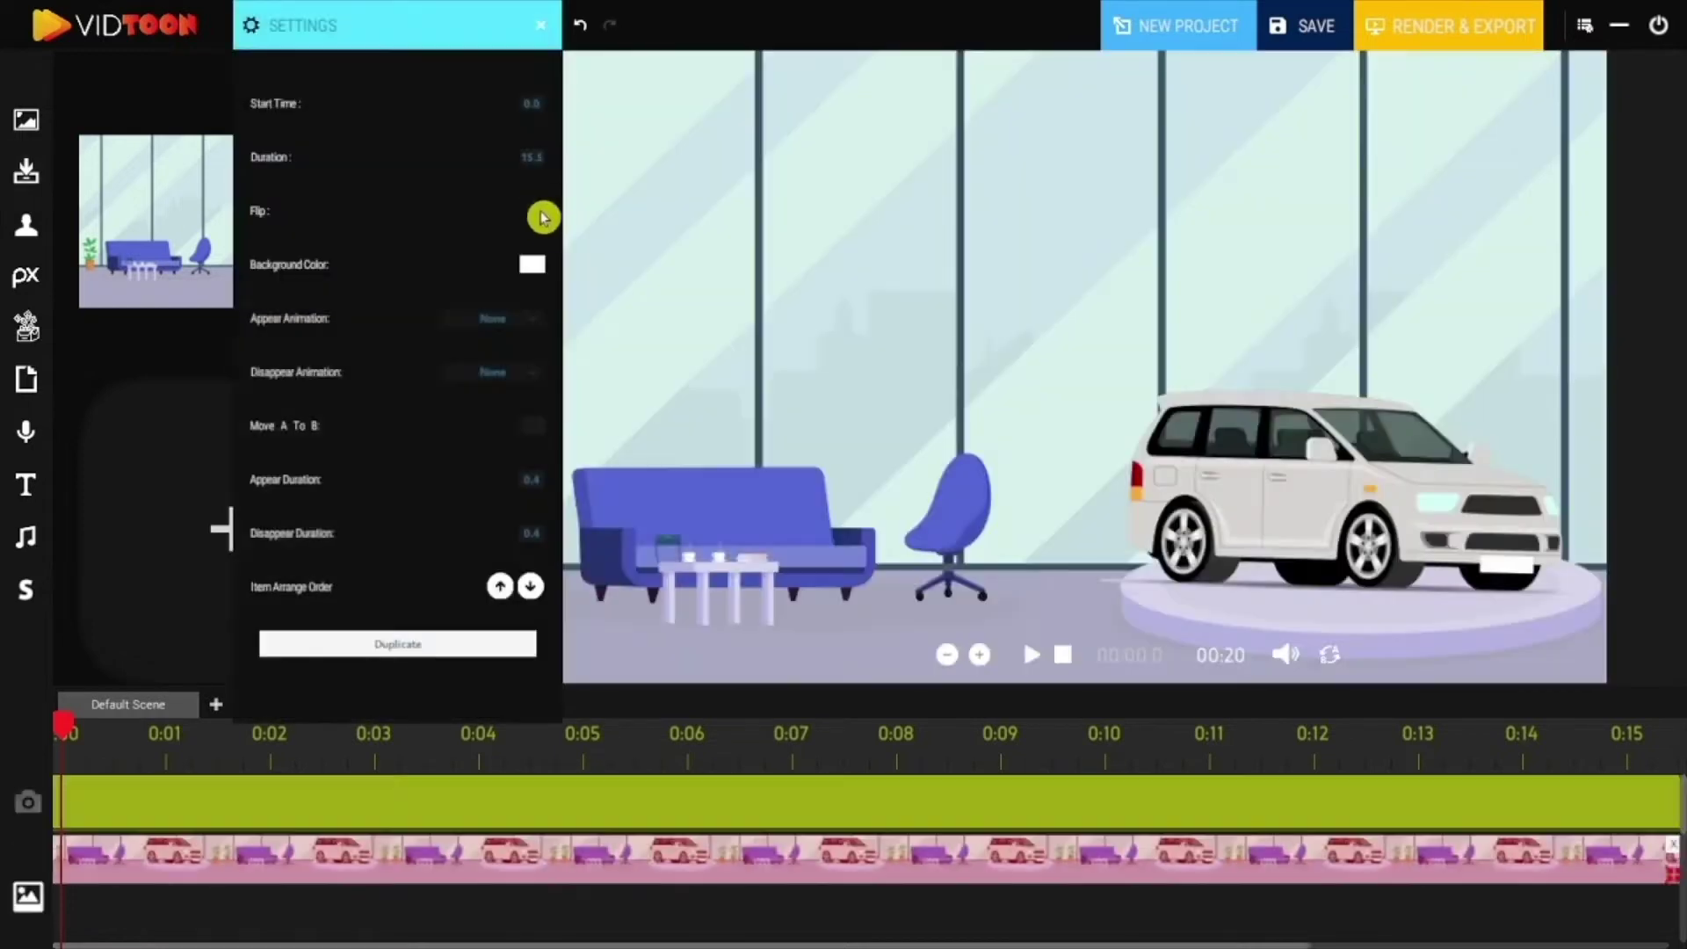
left_click(535, 217)
left_click(535, 216)
left_click(533, 269)
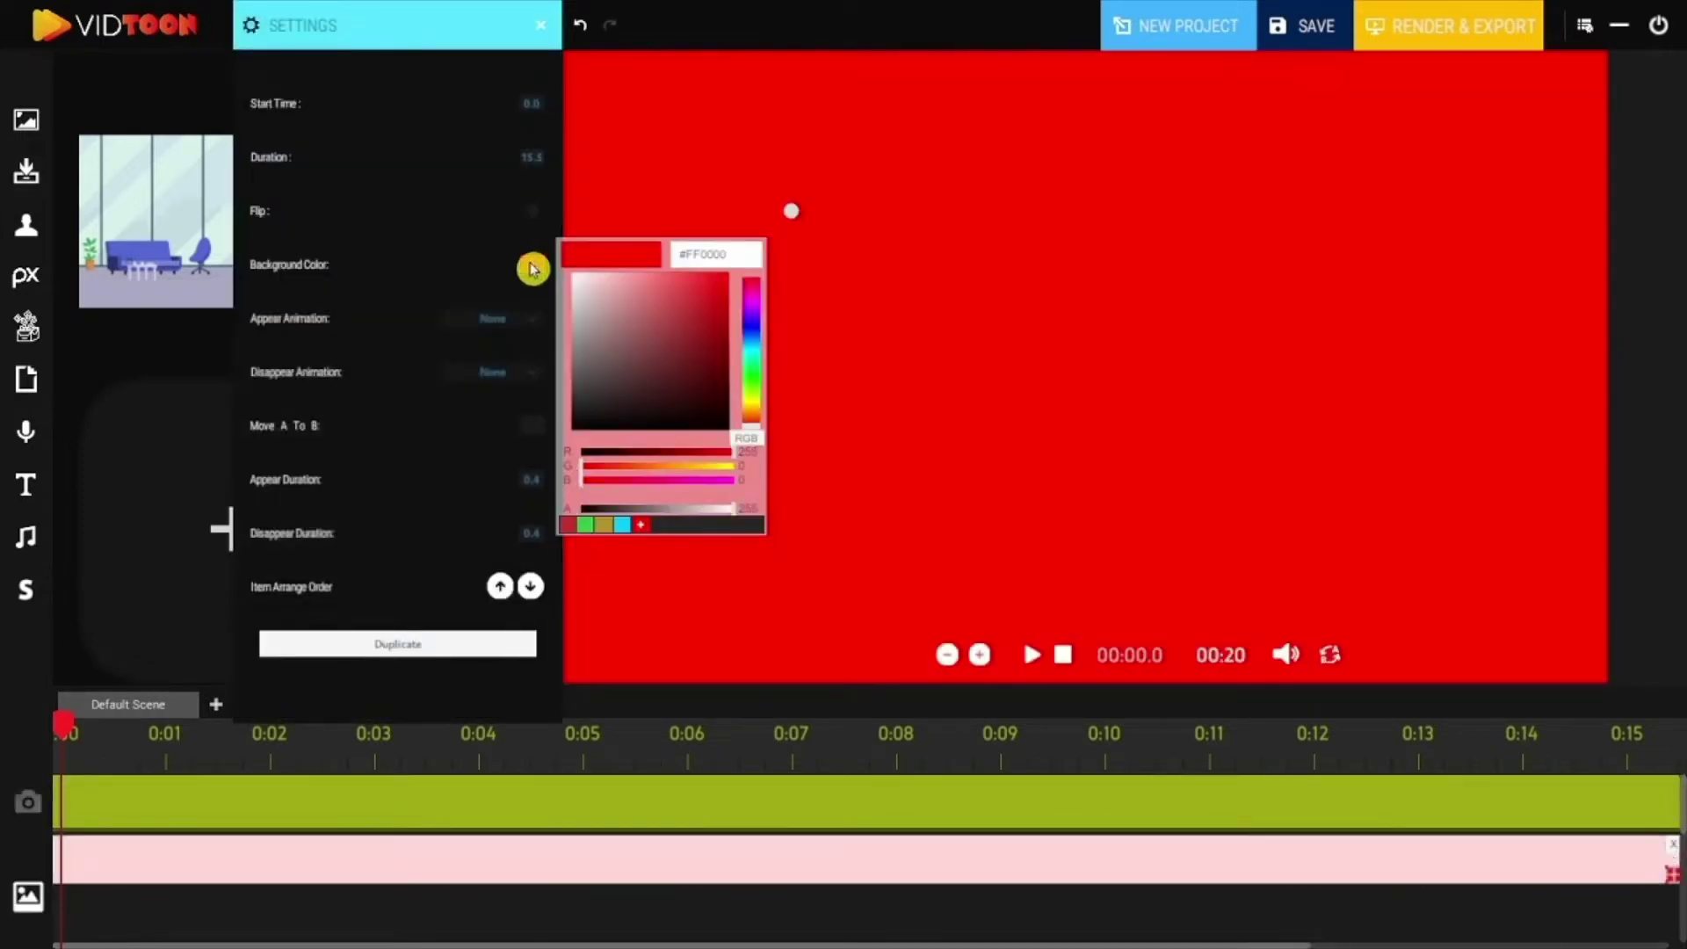
left_click_drag(624, 307, 572, 274)
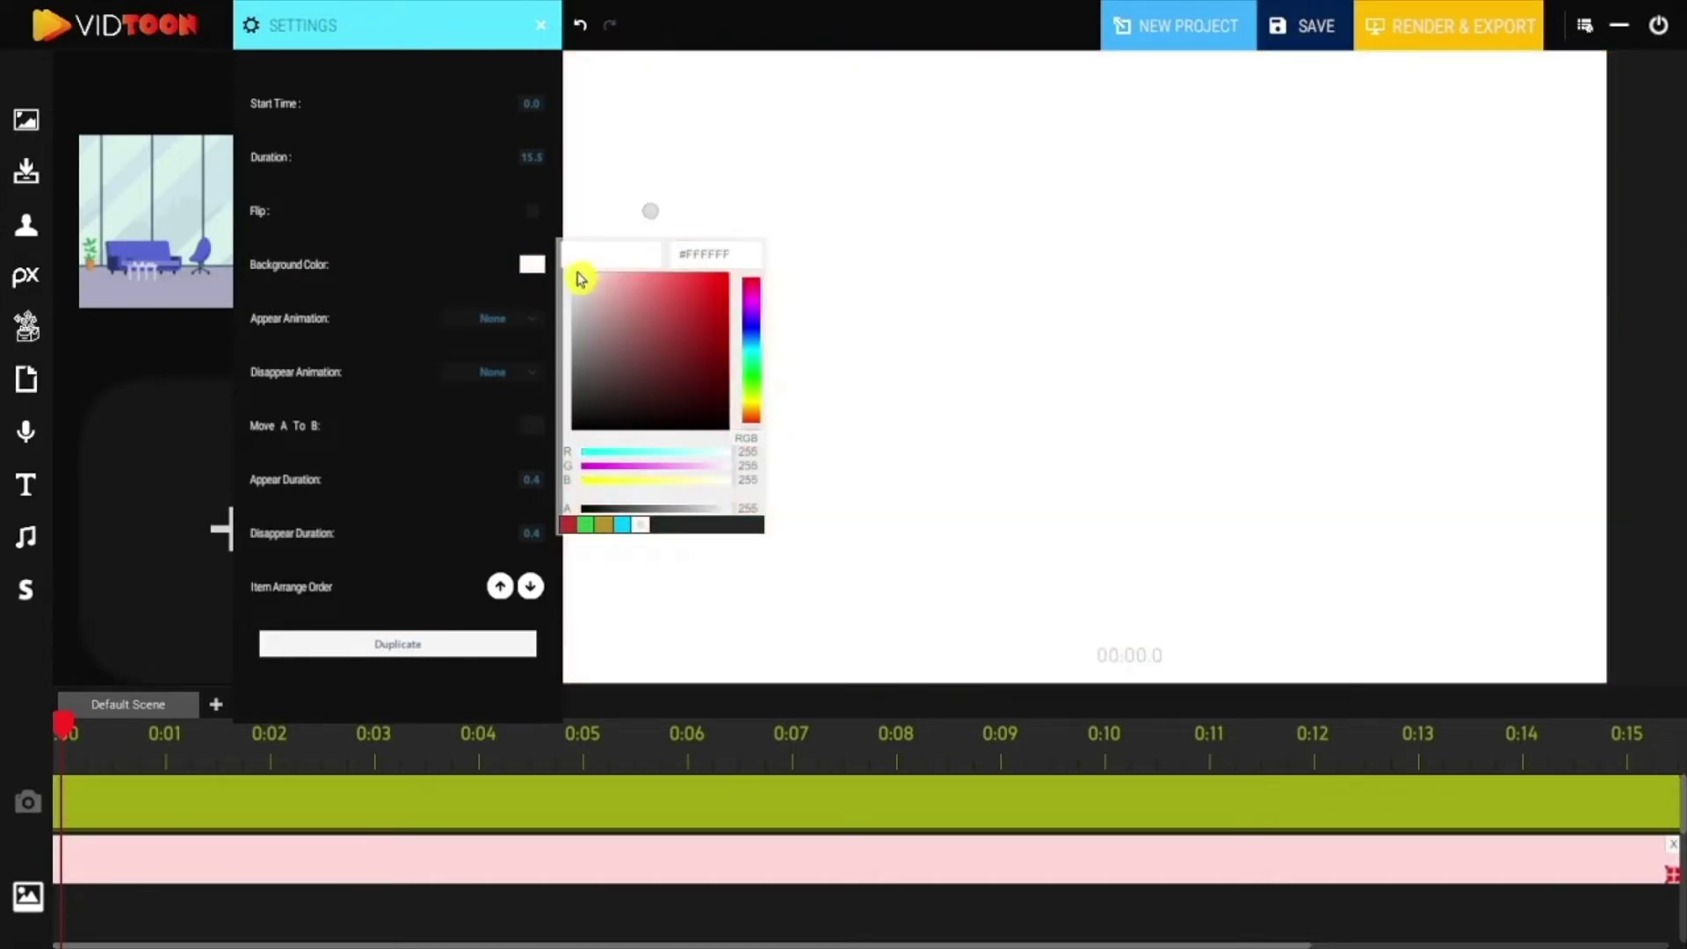
Set the showroom background's appear animation to Left and disappear animation to Right, trying out Move A To B.
left_click(533, 327)
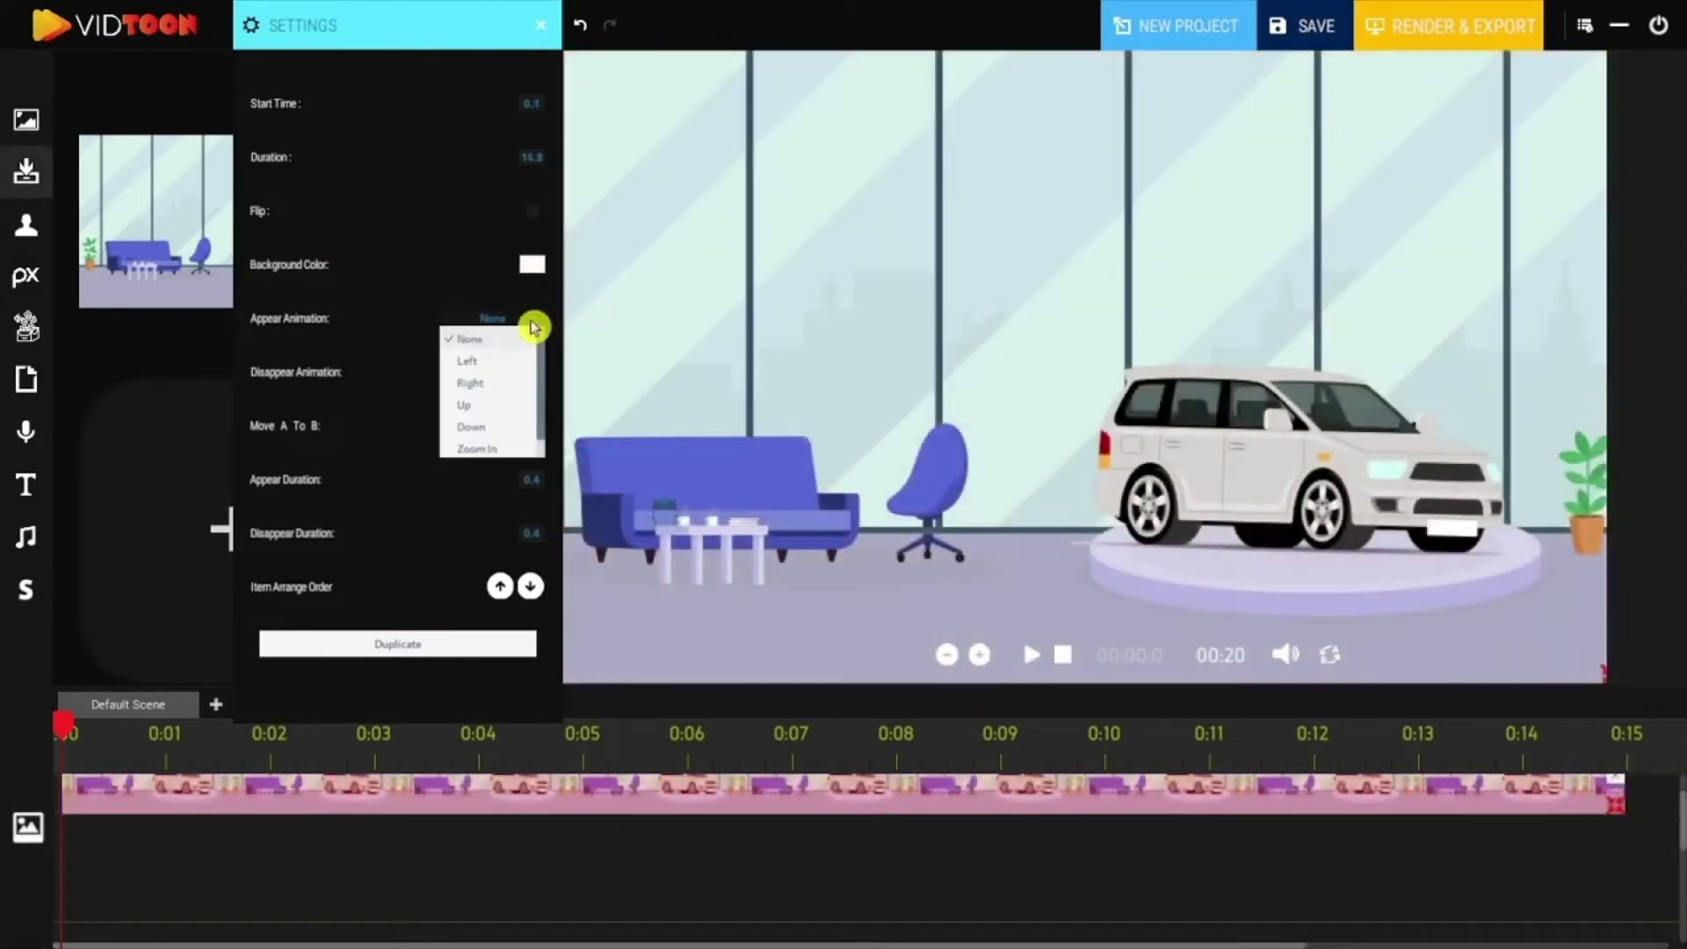
left_click(495, 360)
left_click(522, 372)
left_click(472, 437)
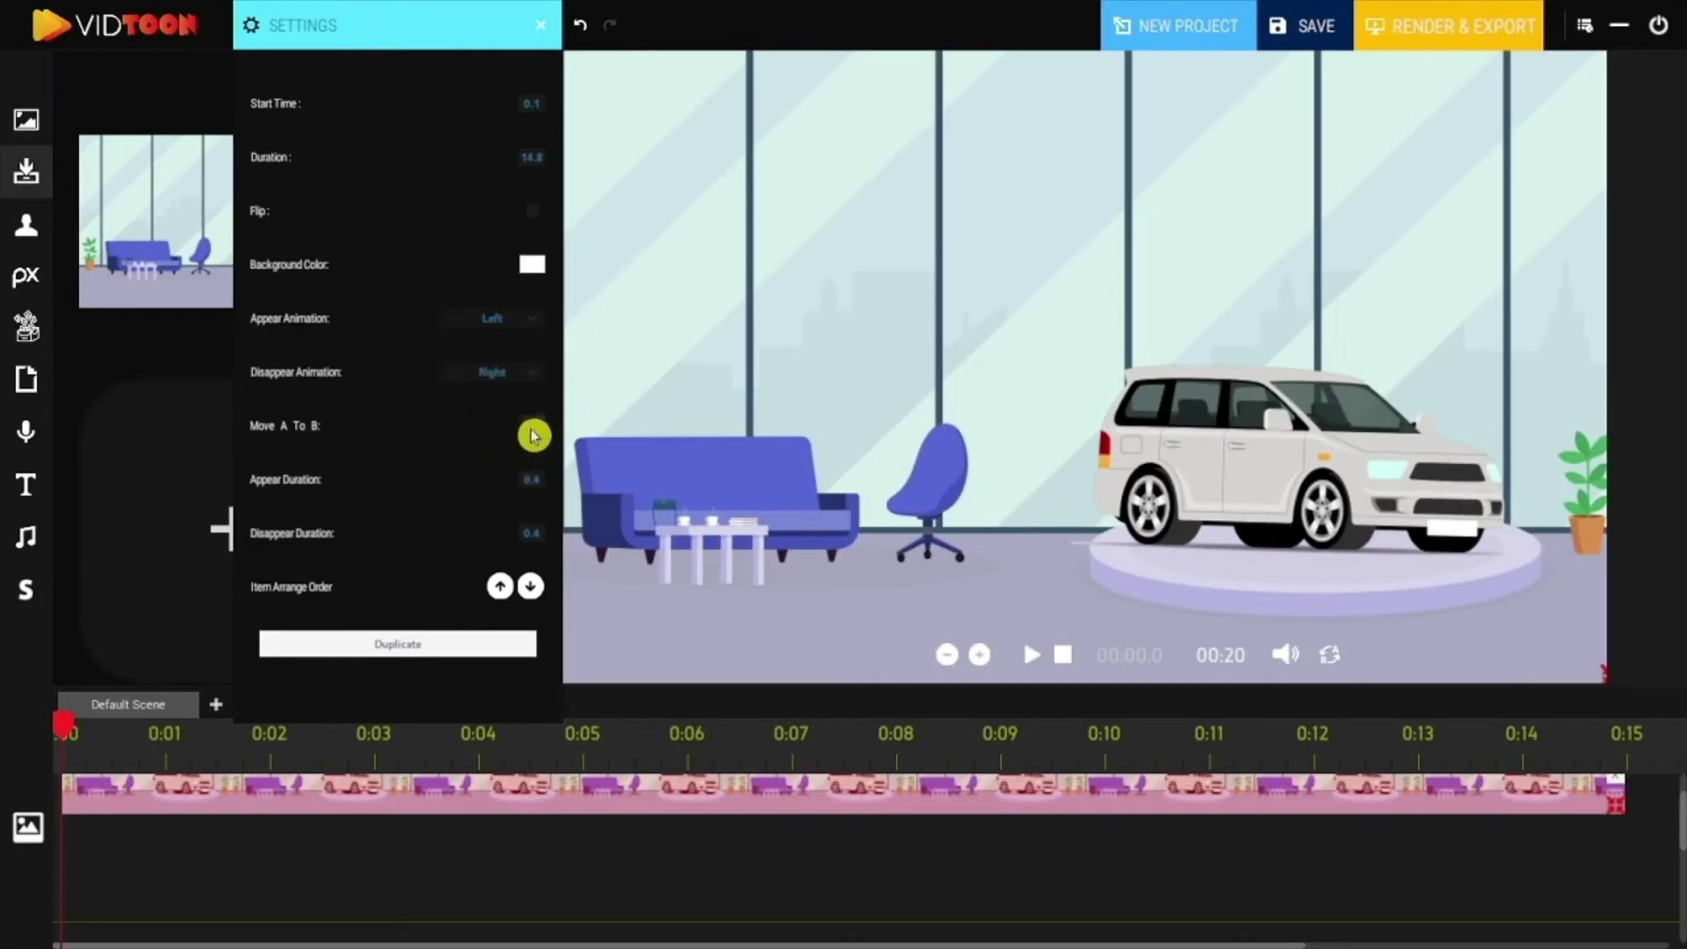
left_click(533, 433)
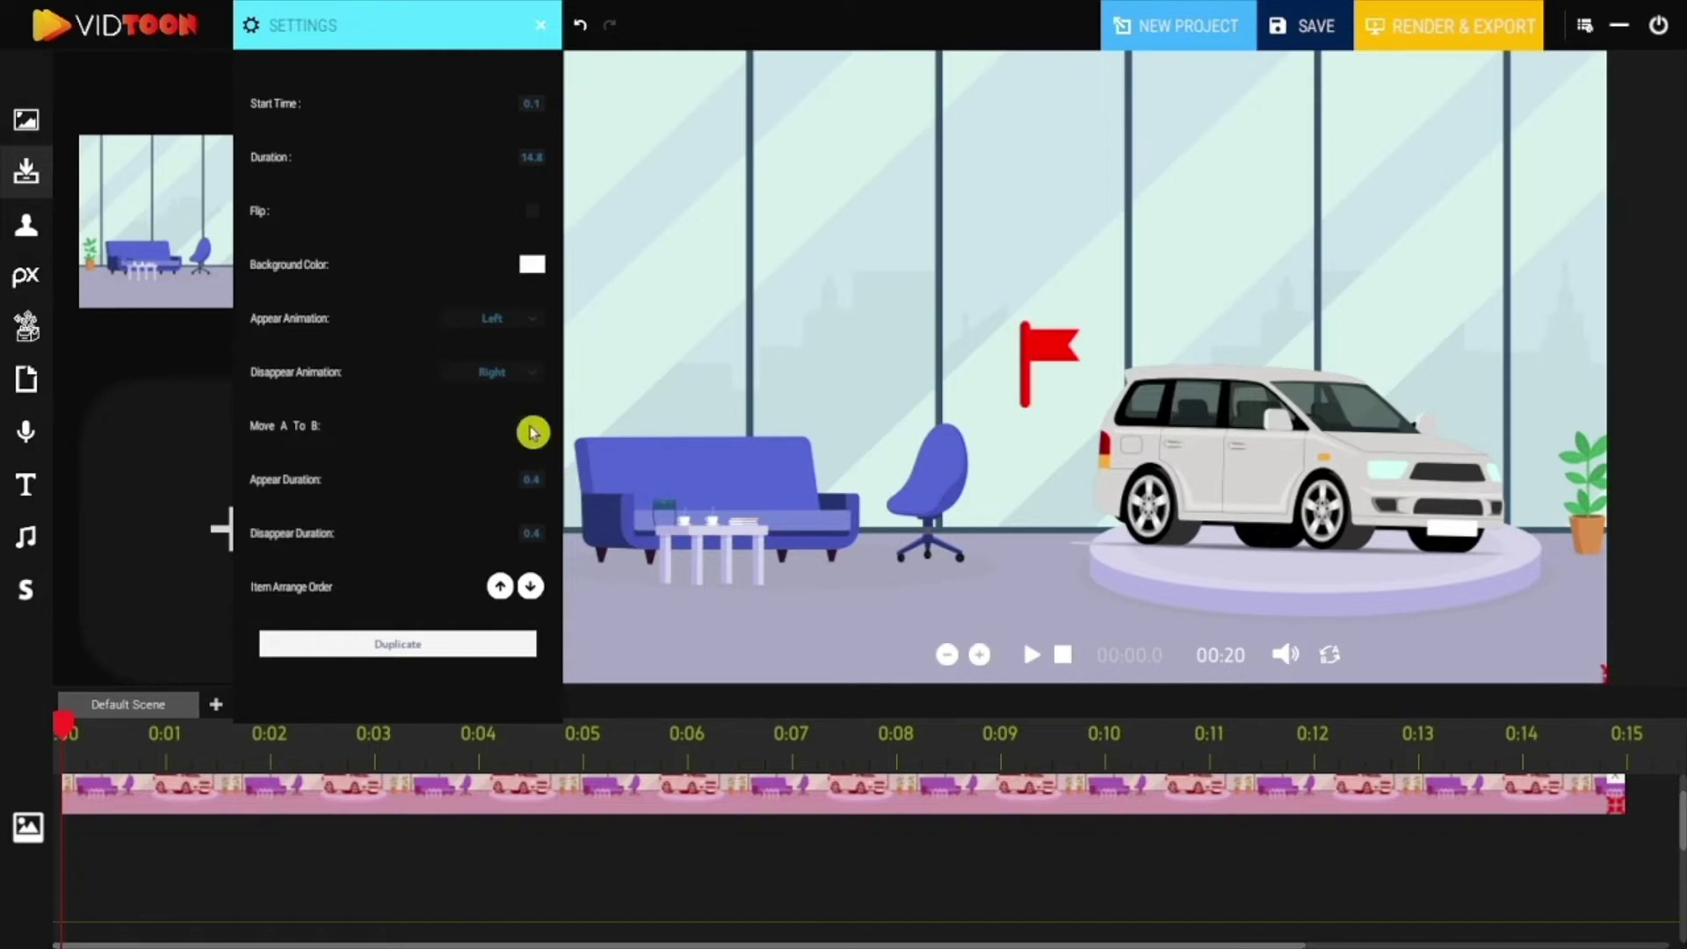
left_click(532, 429)
Add the library background with the row of parked cars after the showroom clip and enlarge it to fill the canvas.
scroll(648, 861, "right", 3)
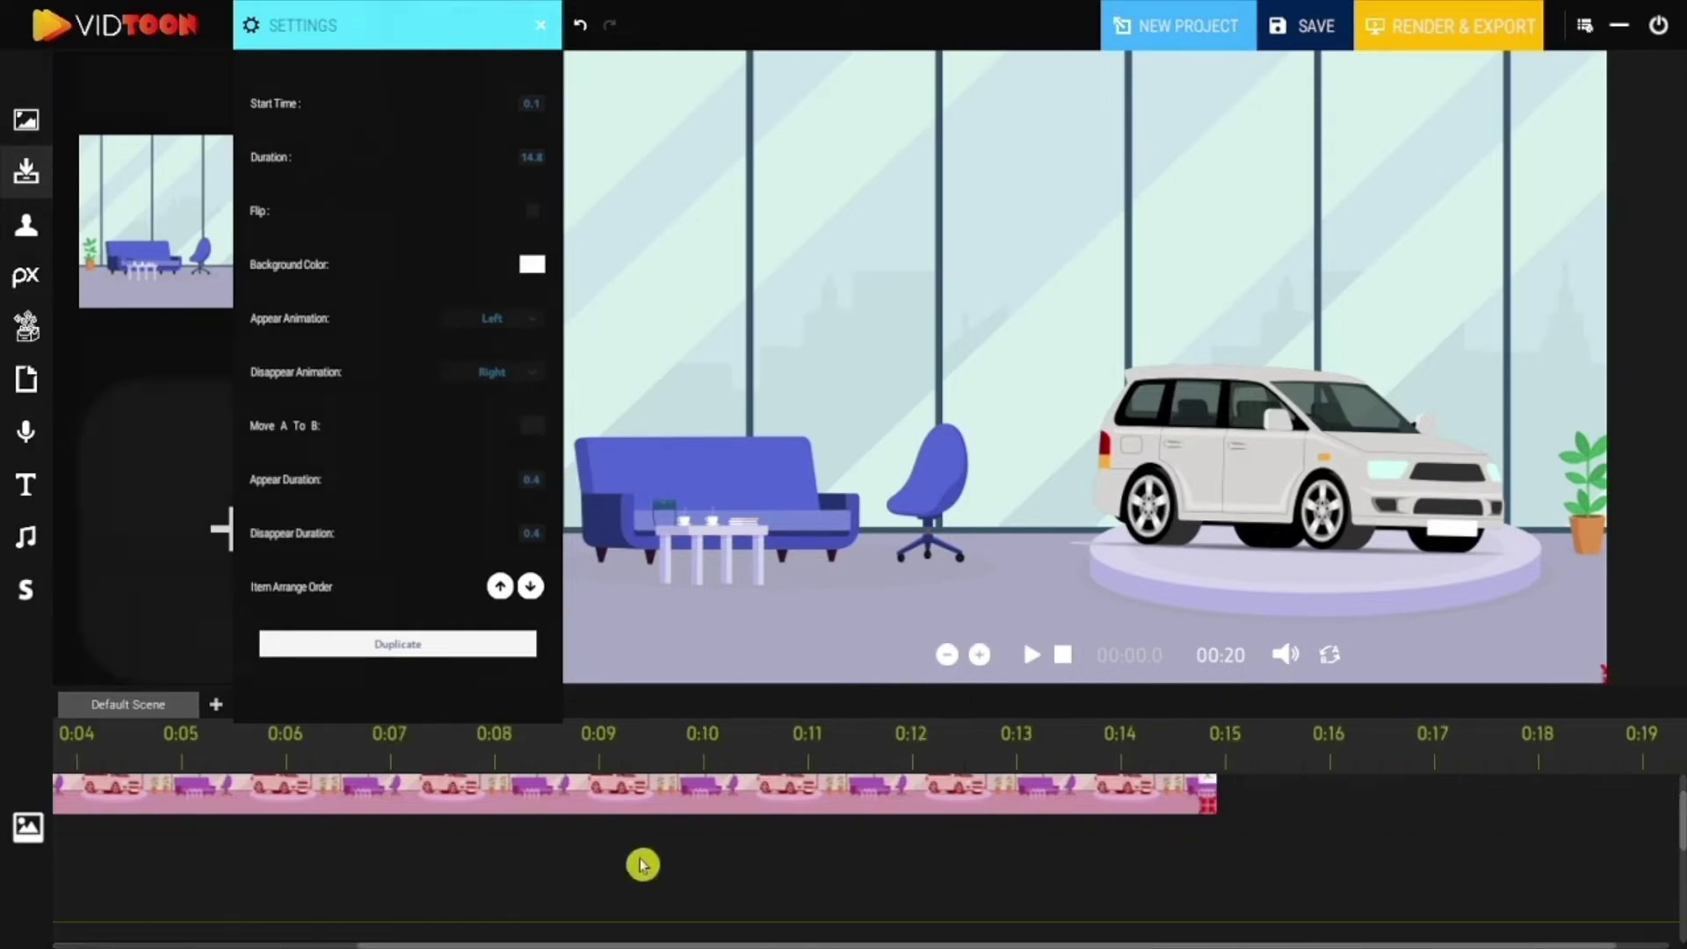
left_click(26, 119)
left_click_drag(237, 275, 1212, 817)
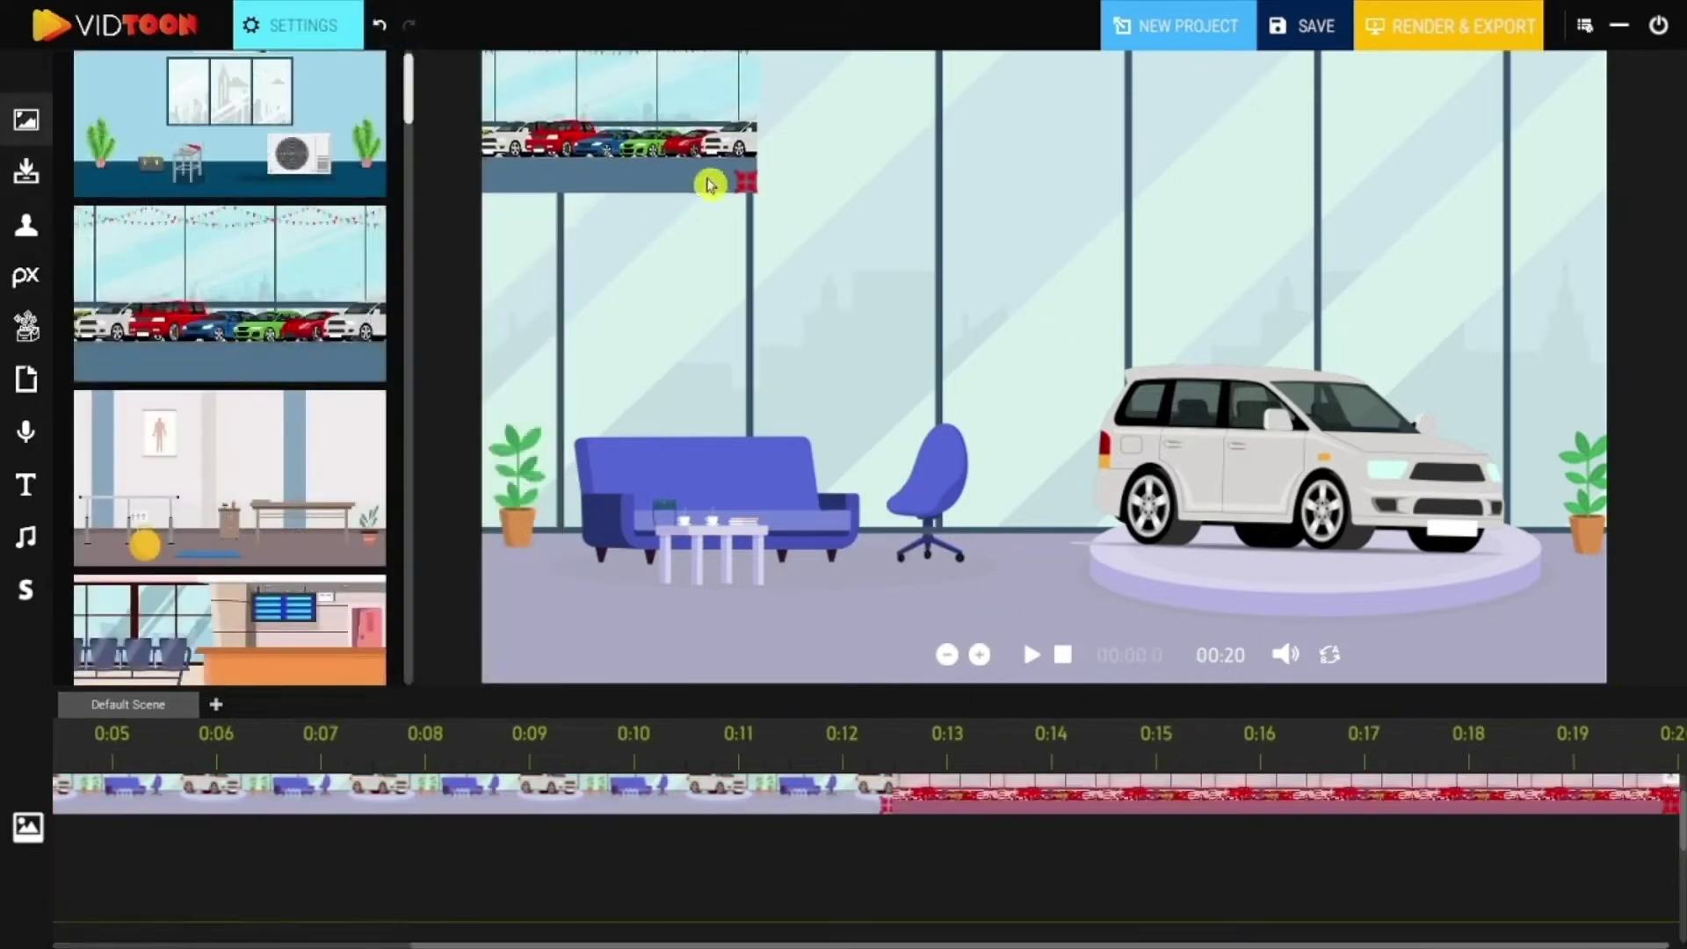
left_click_drag(746, 181, 1619, 734)
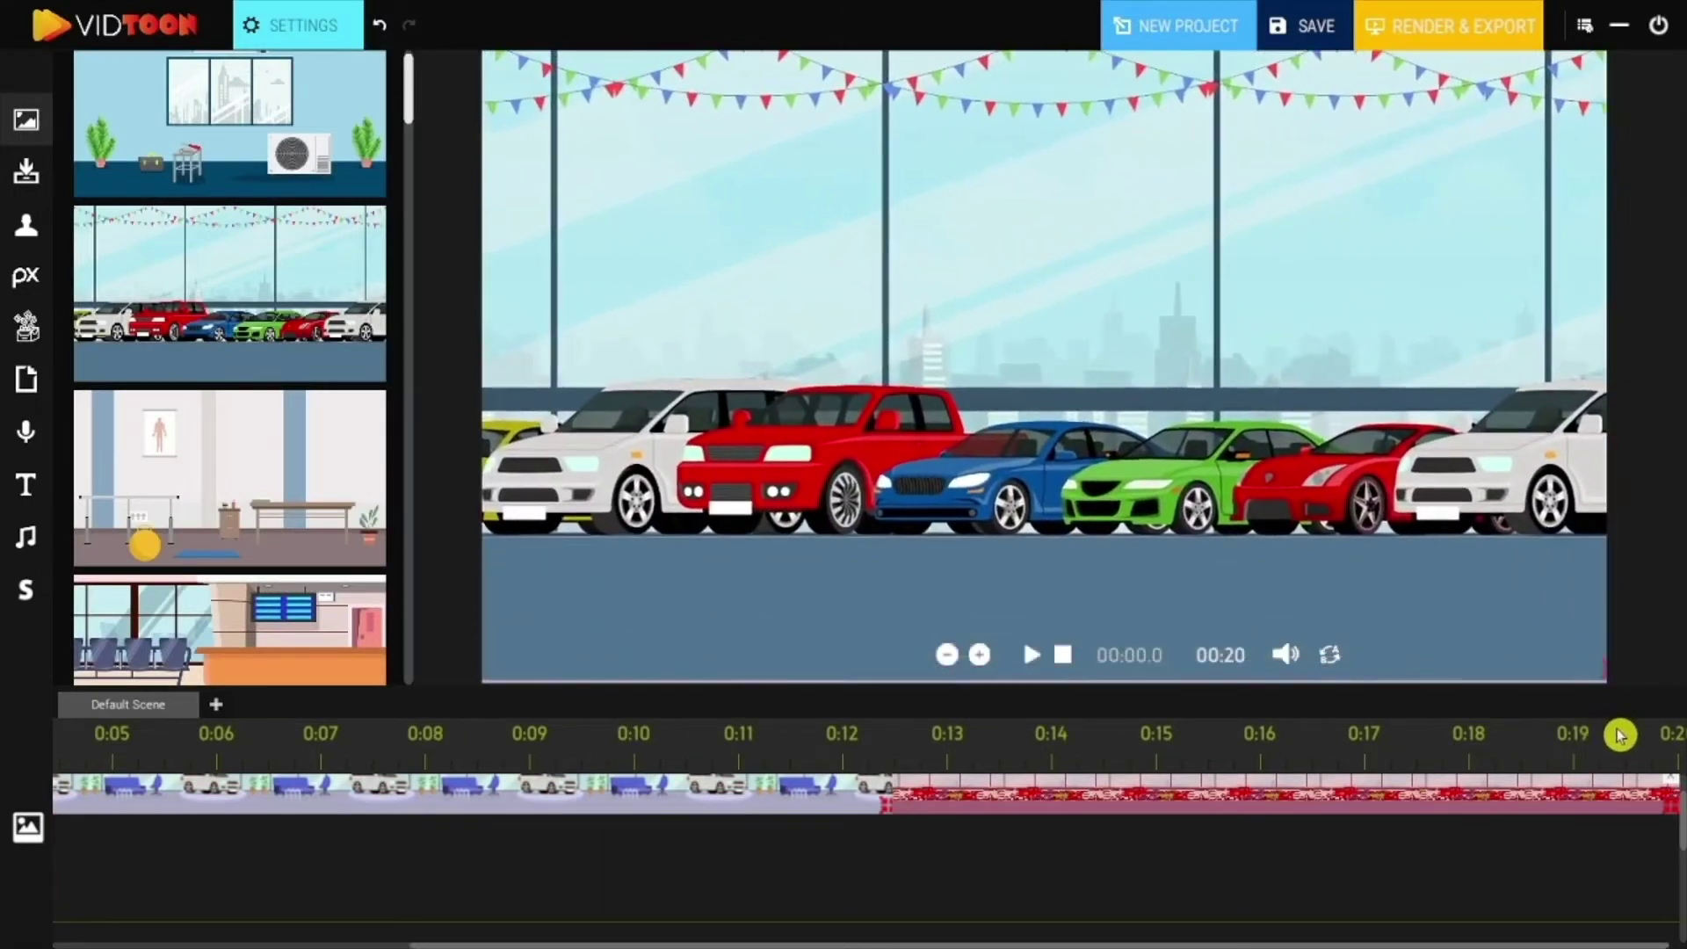
left_click(1063, 654)
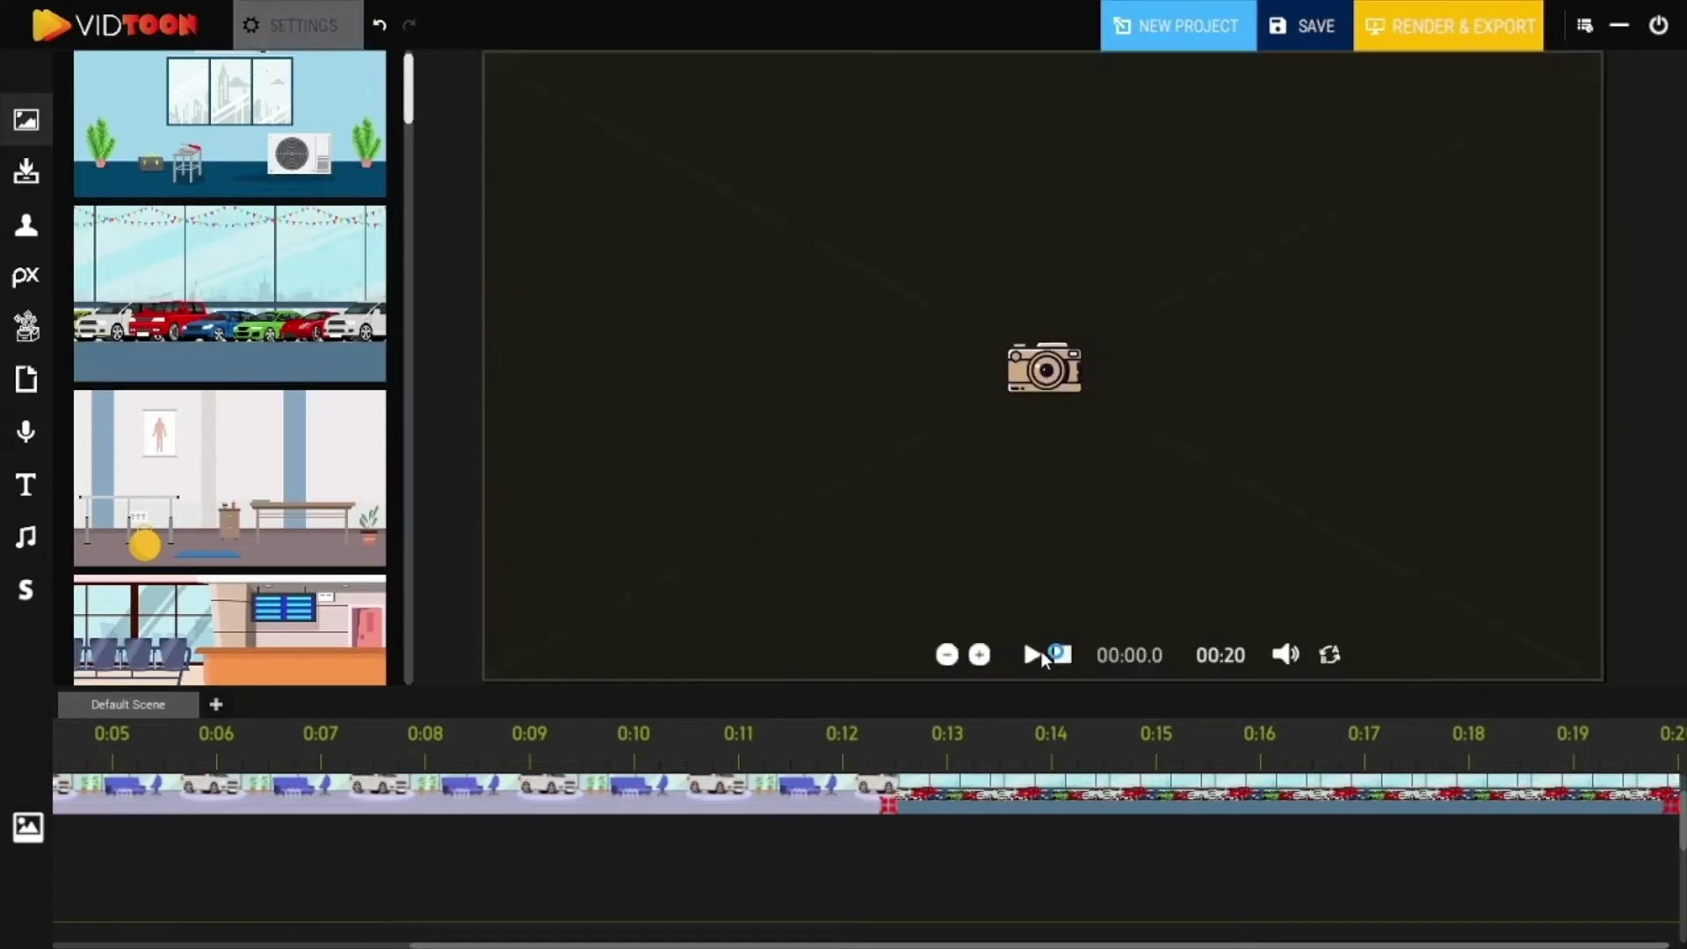
Move the playhead to about 6 seconds and search the character library for "car".
left_click(957, 719)
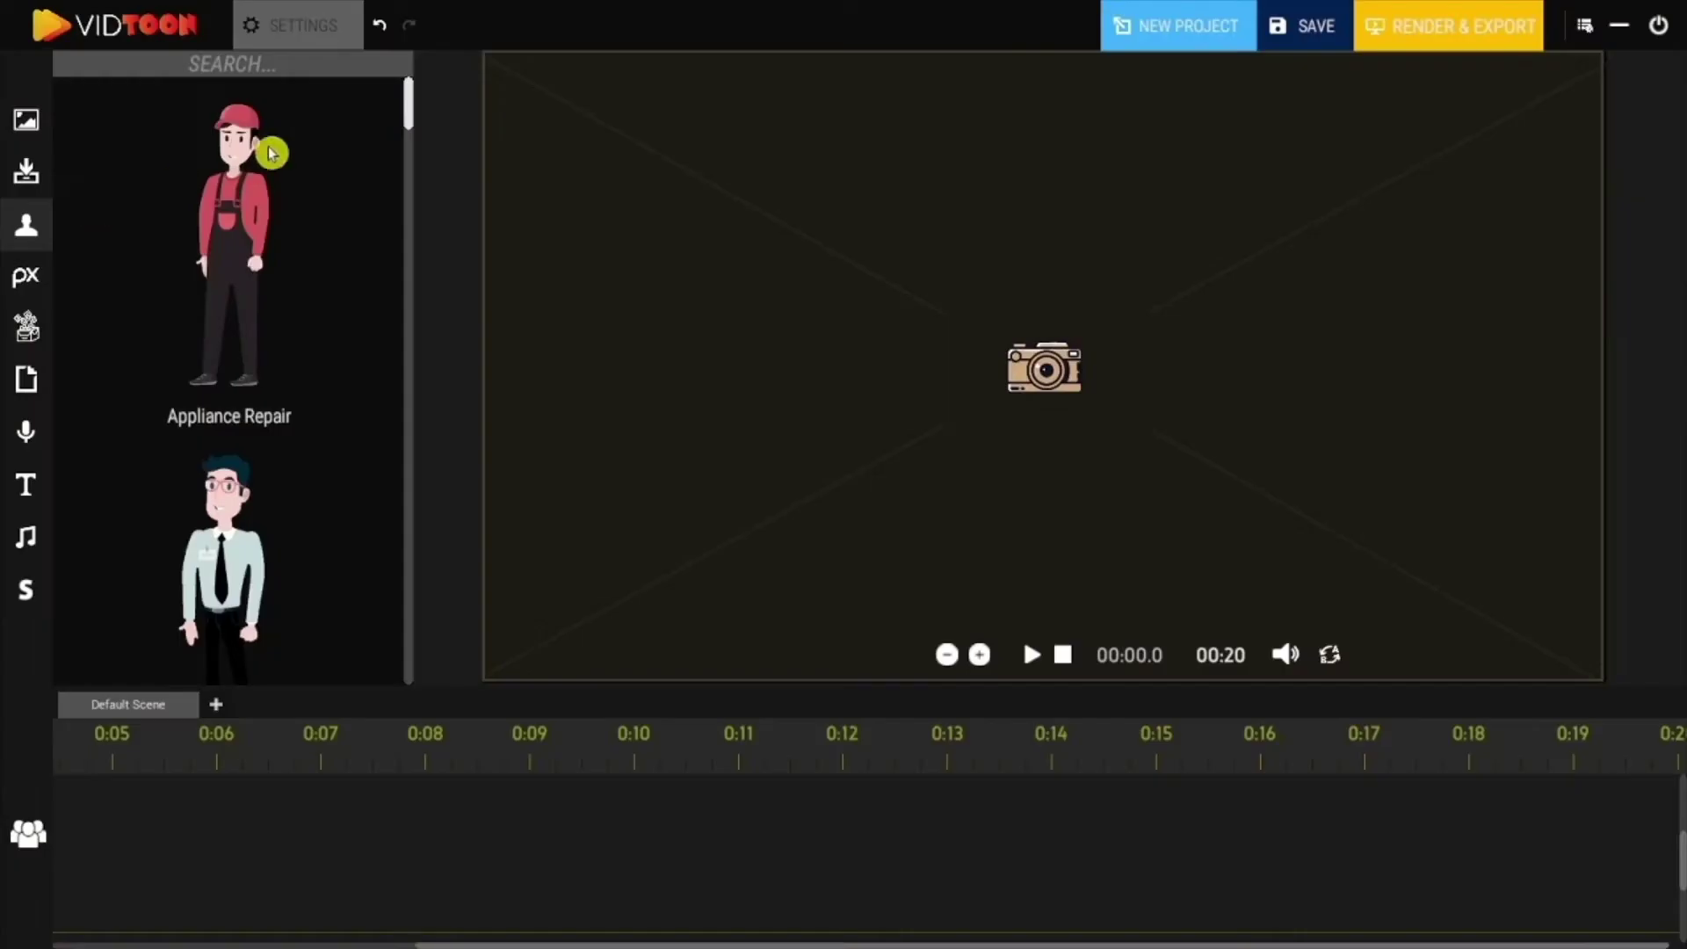
left_click_drag(408, 97, 413, 215)
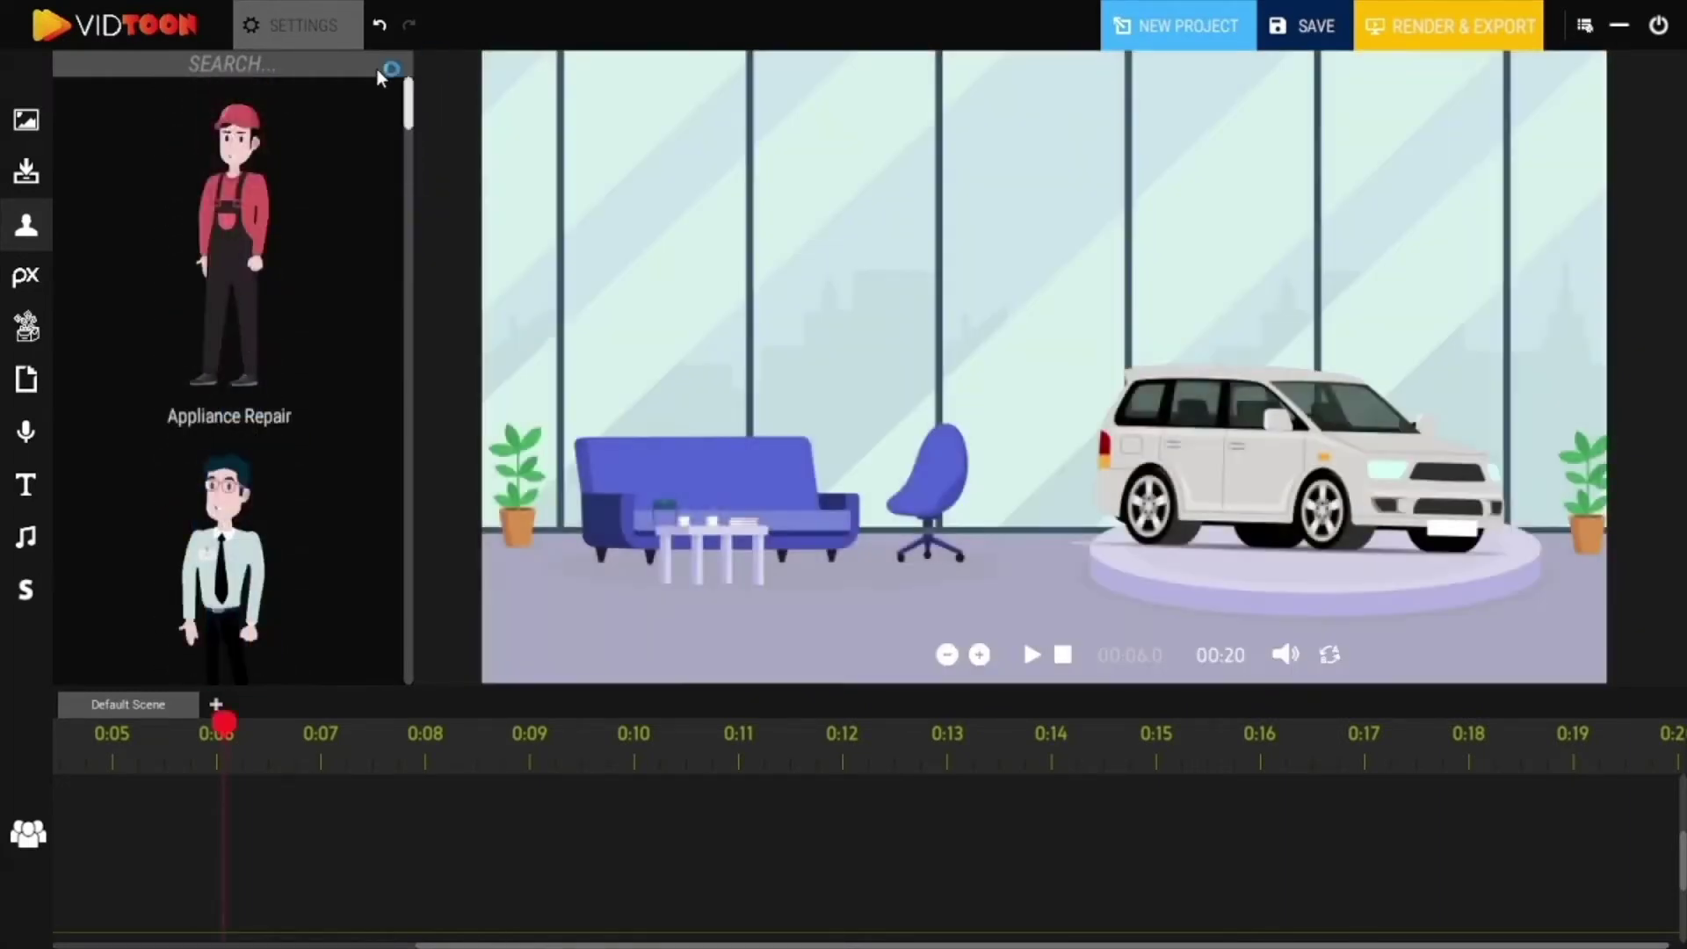
left_click(377, 68)
type("car")
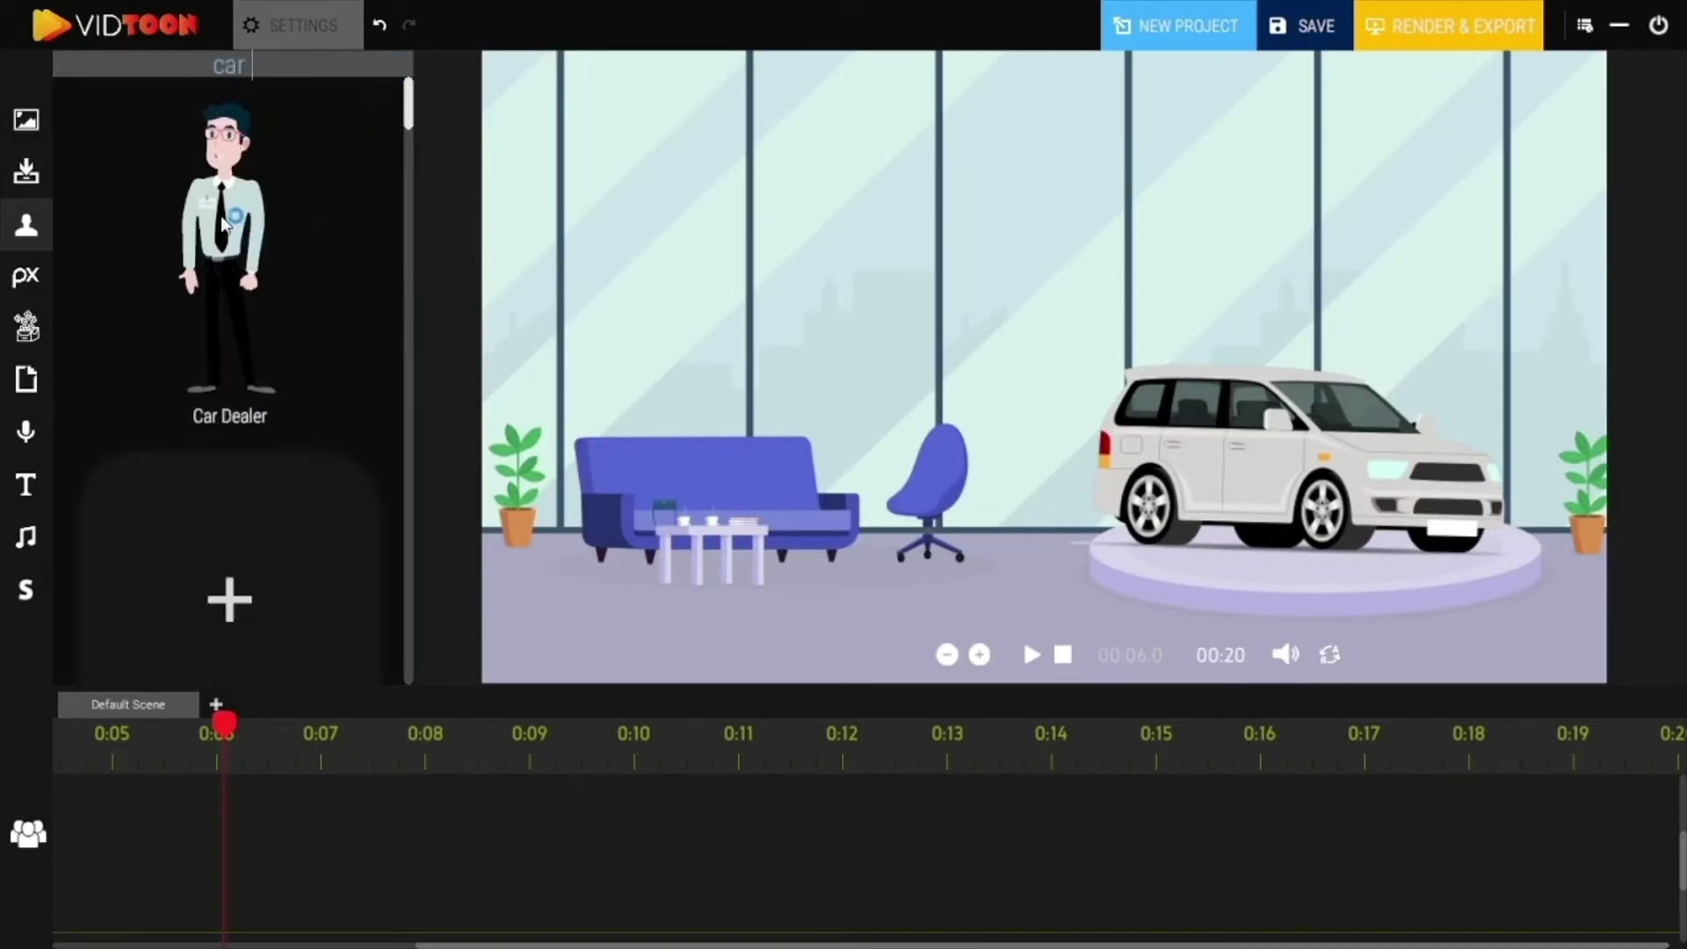
Add the Car Dealer character to the scene, enlarge it and position it in front of the blue sofa.
left_click_drag(222, 224, 392, 193)
left_click_drag(1092, 294, 1095, 299)
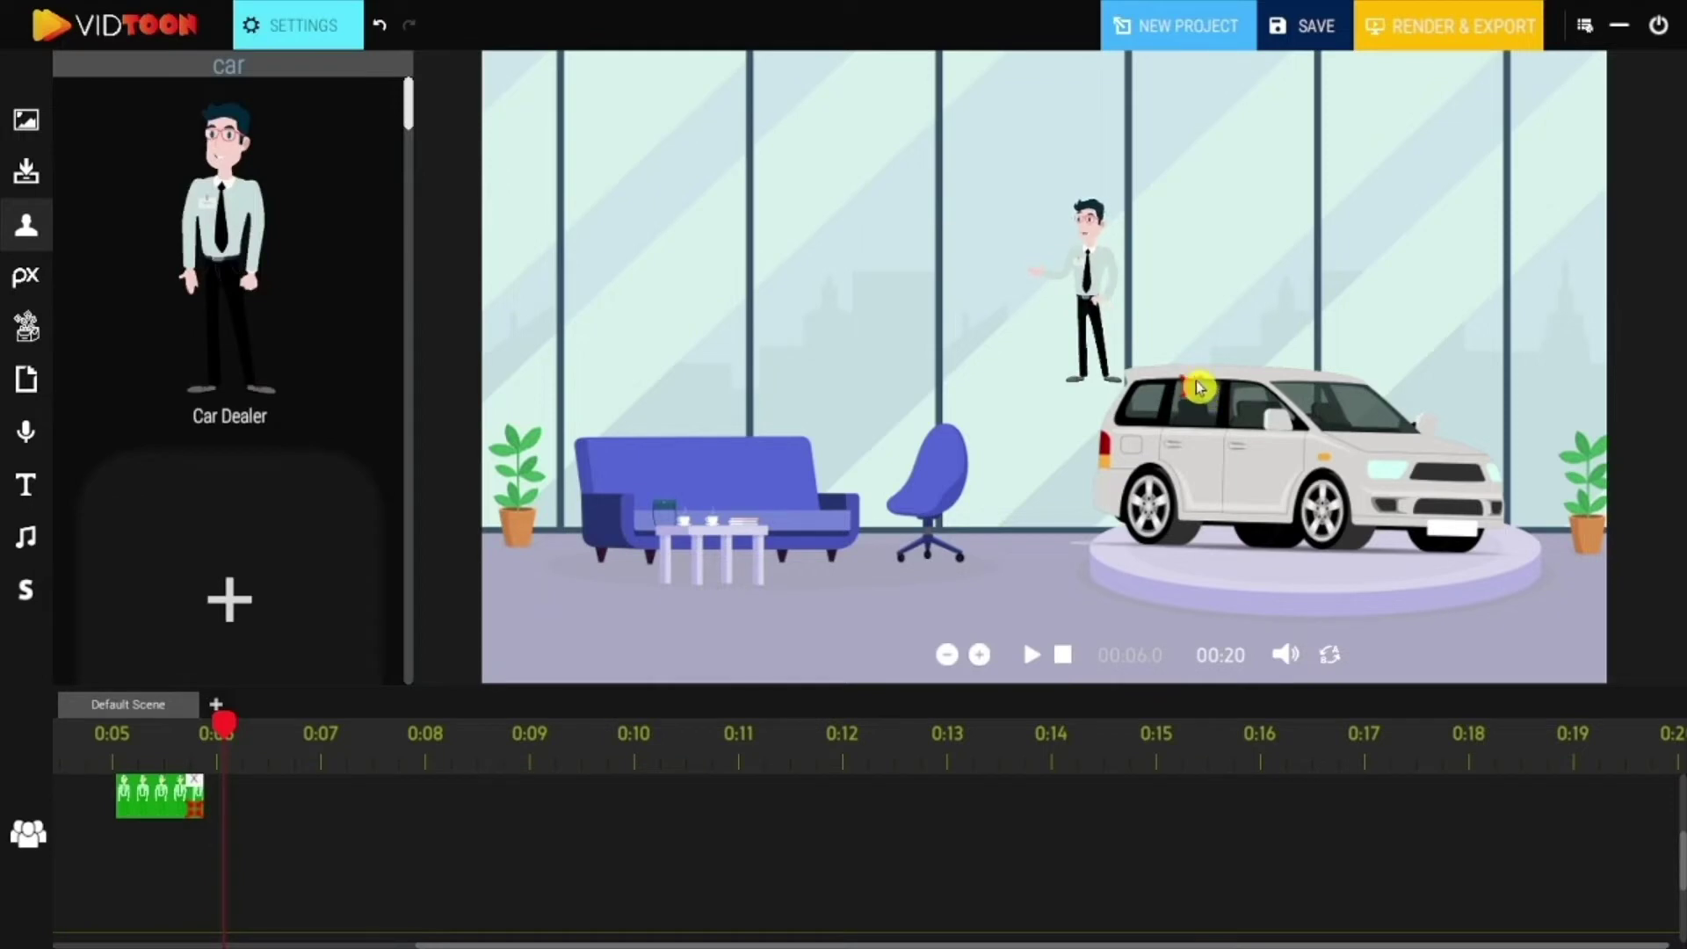
left_click_drag(1191, 387, 1524, 650)
left_click_drag(1344, 515, 641, 380)
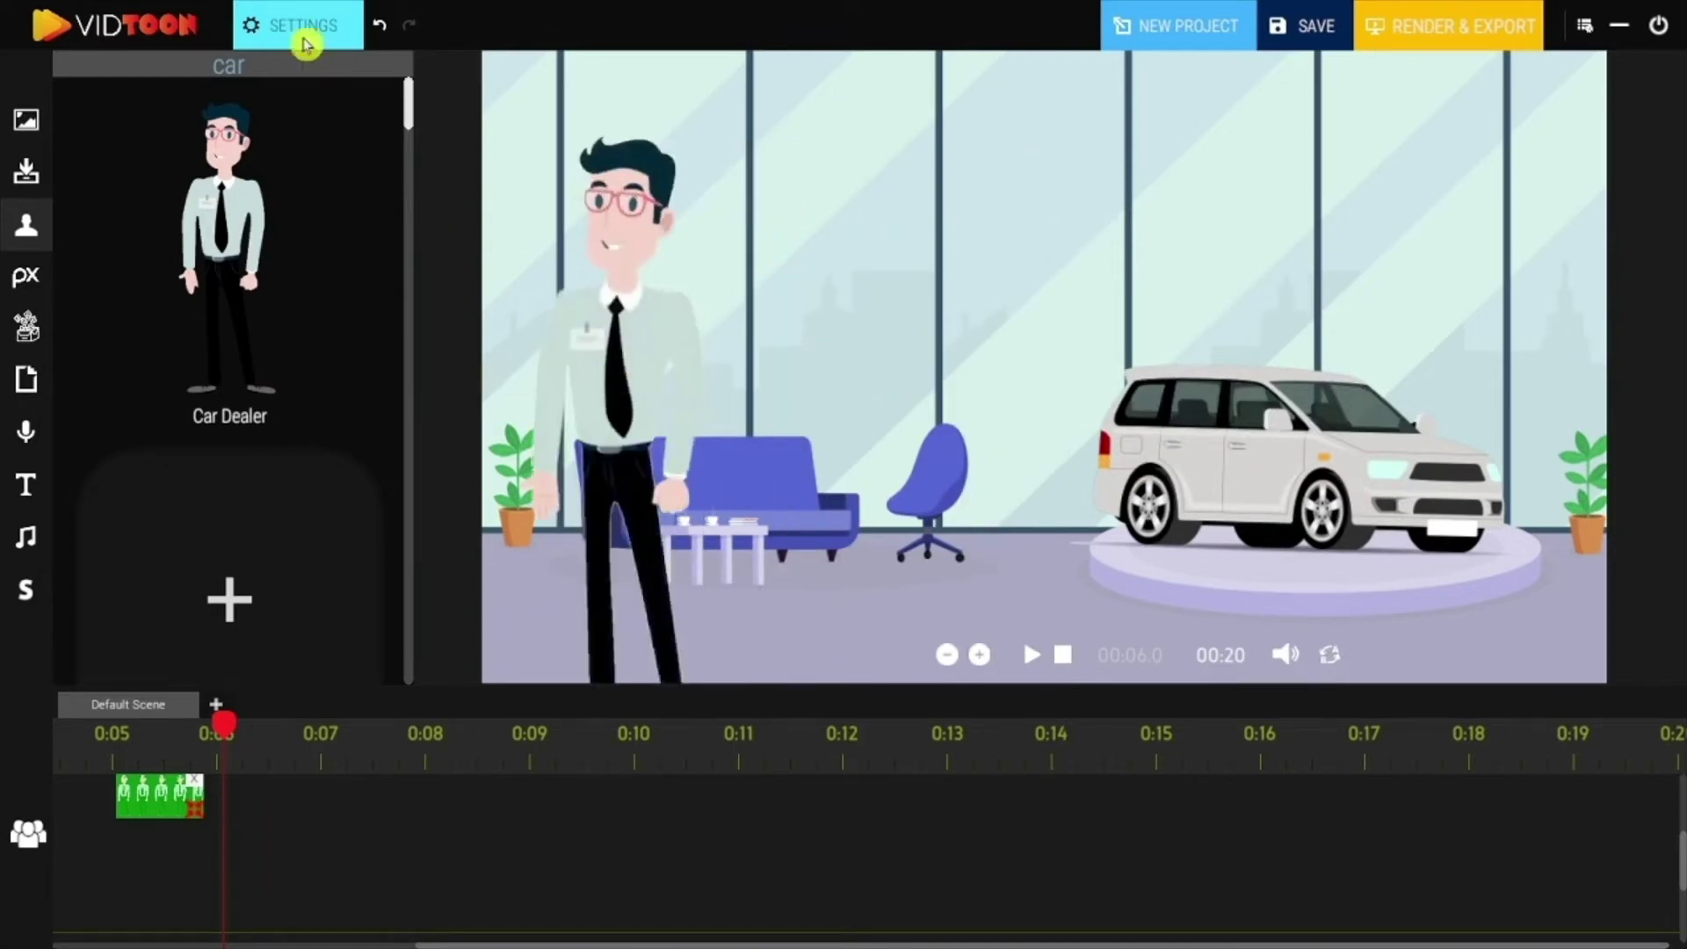
Change the Car Dealer's animation to the Speaking variant with the curly-haired, bearded figure.
left_click(306, 36)
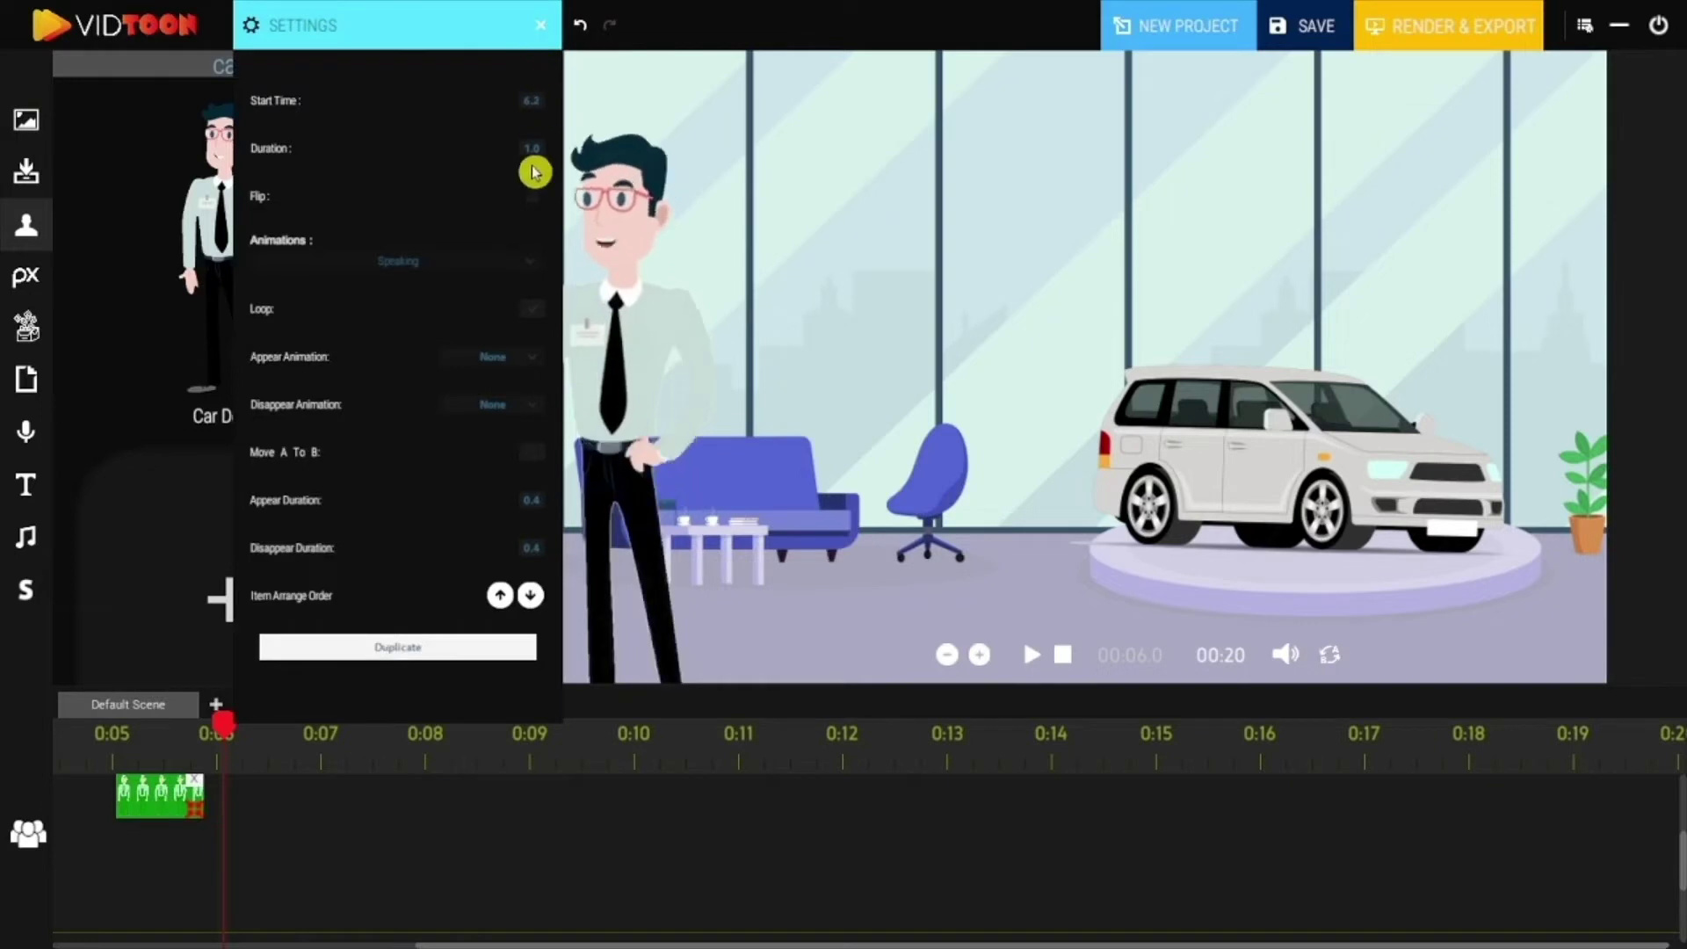
left_click(533, 267)
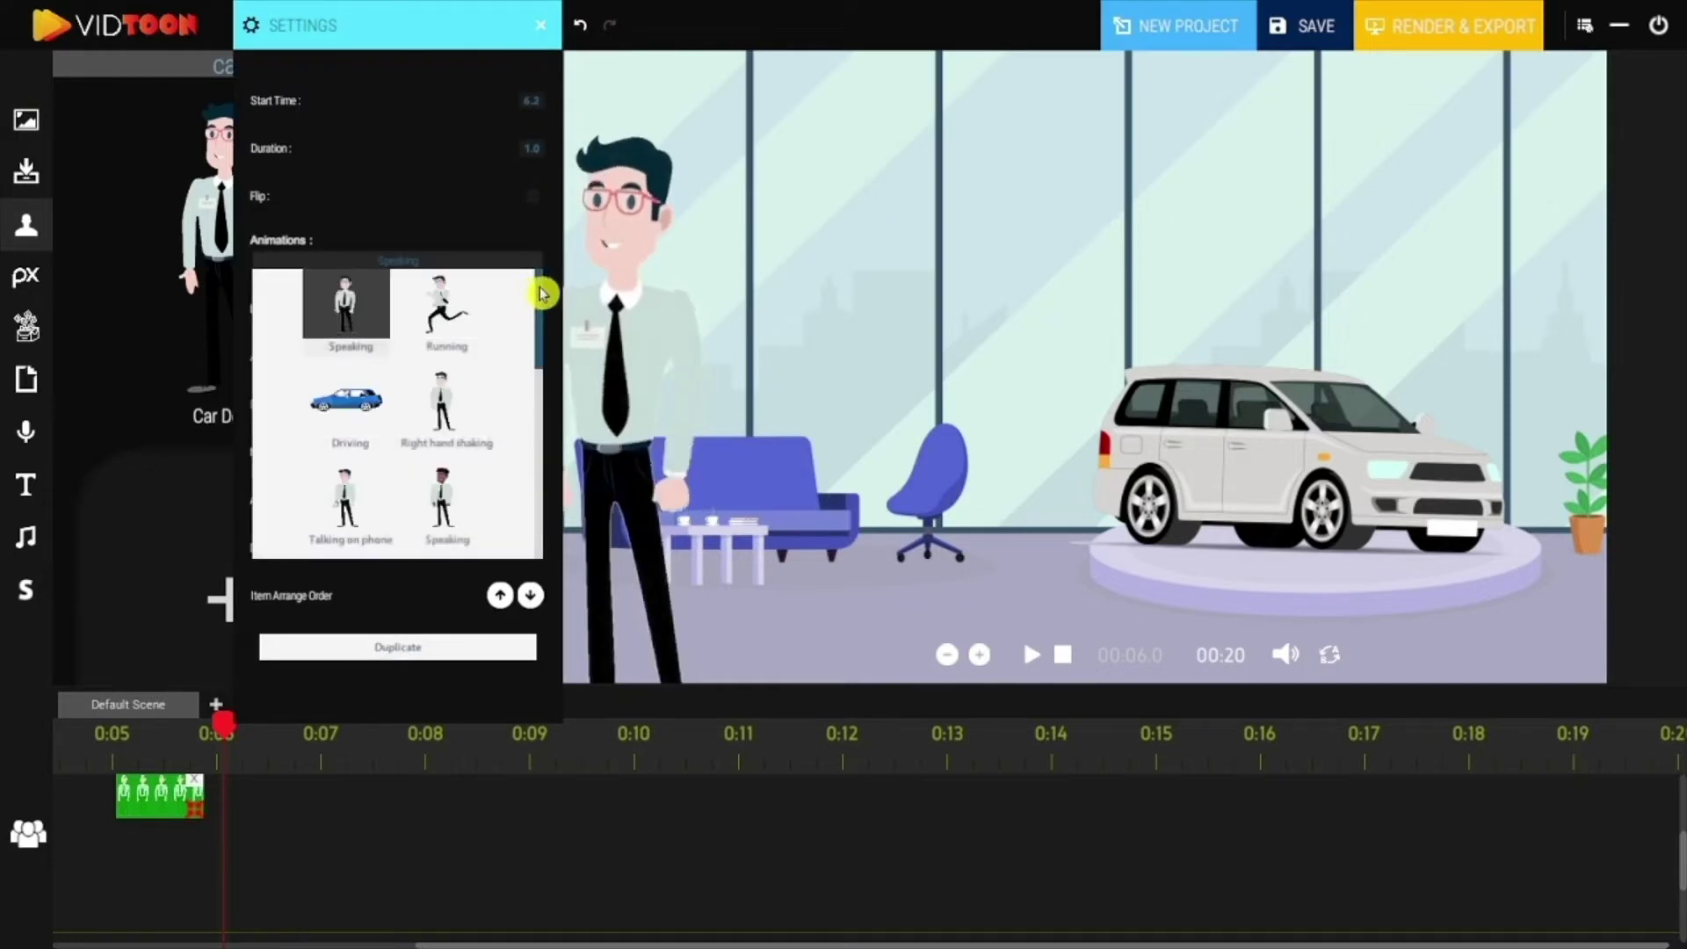
left_click_drag(543, 293, 545, 341)
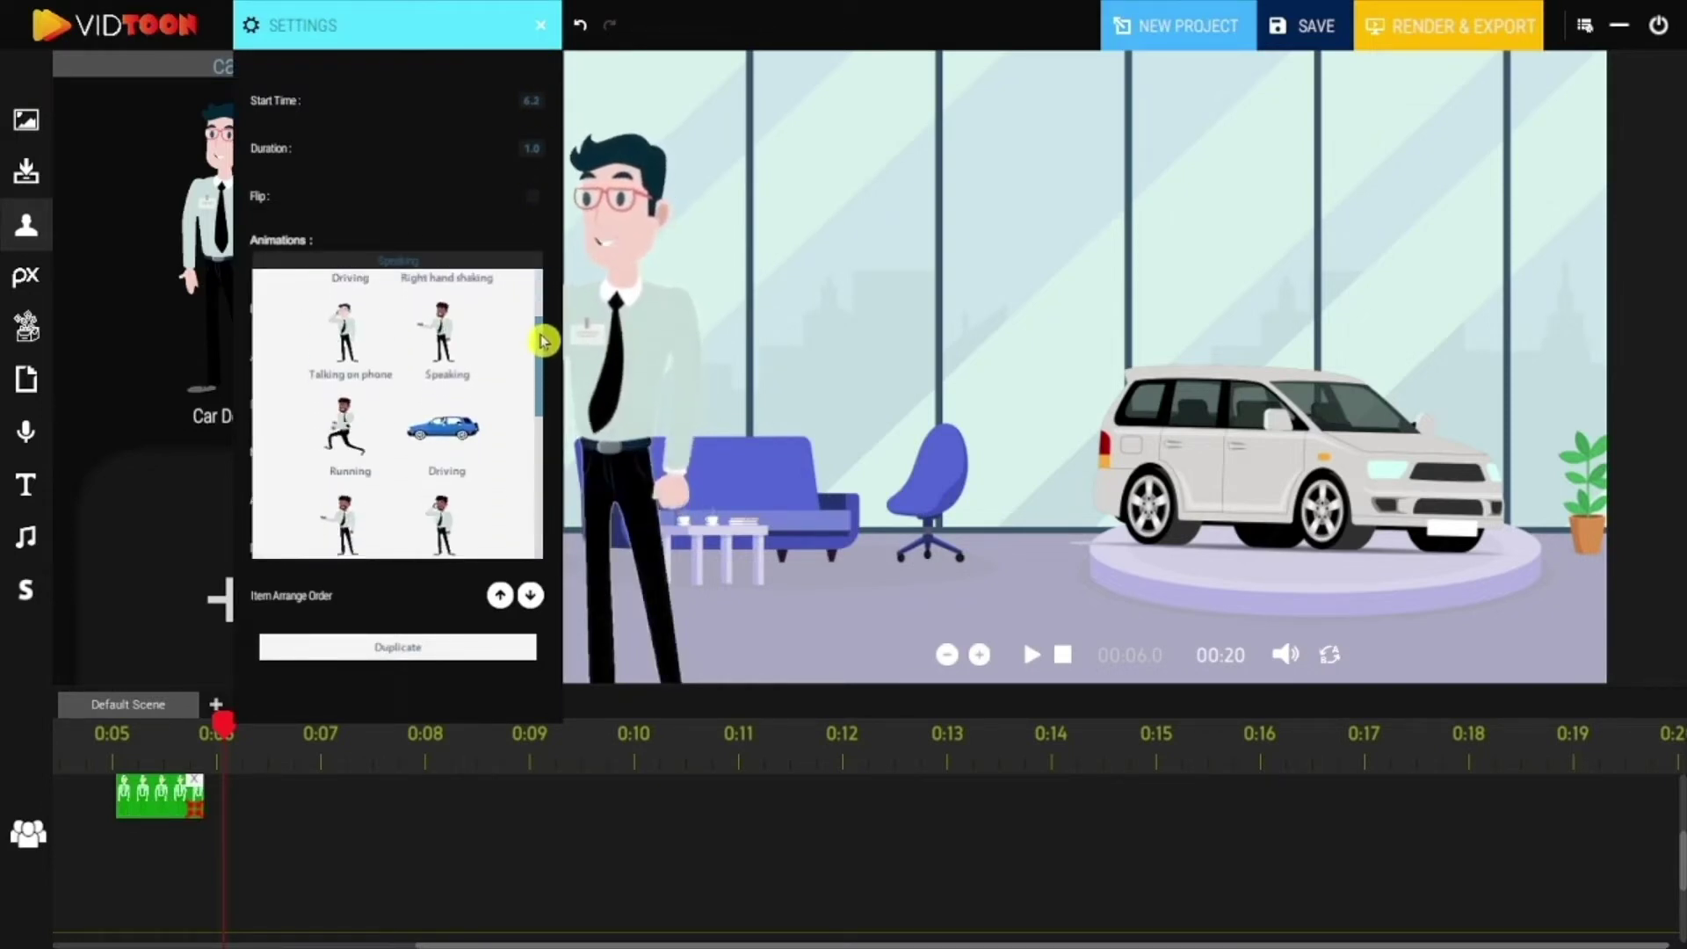
left_click(443, 353)
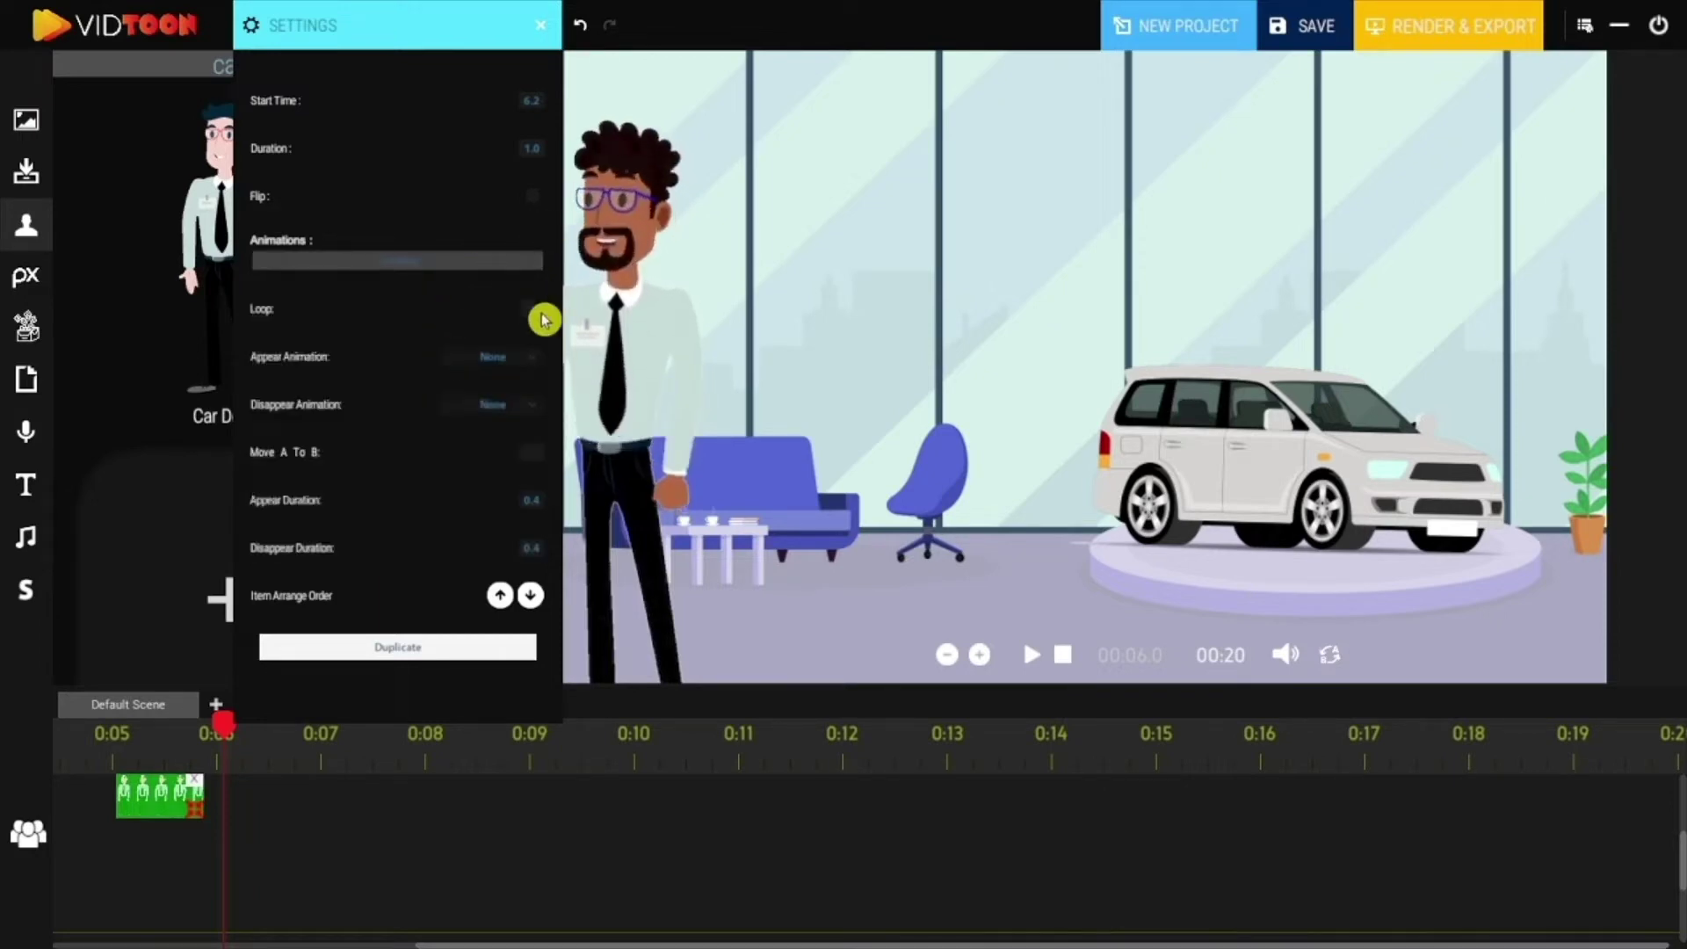
Examine the Appear Animation and Disappear Animation options available for the Car Dealer.
left_click(528, 364)
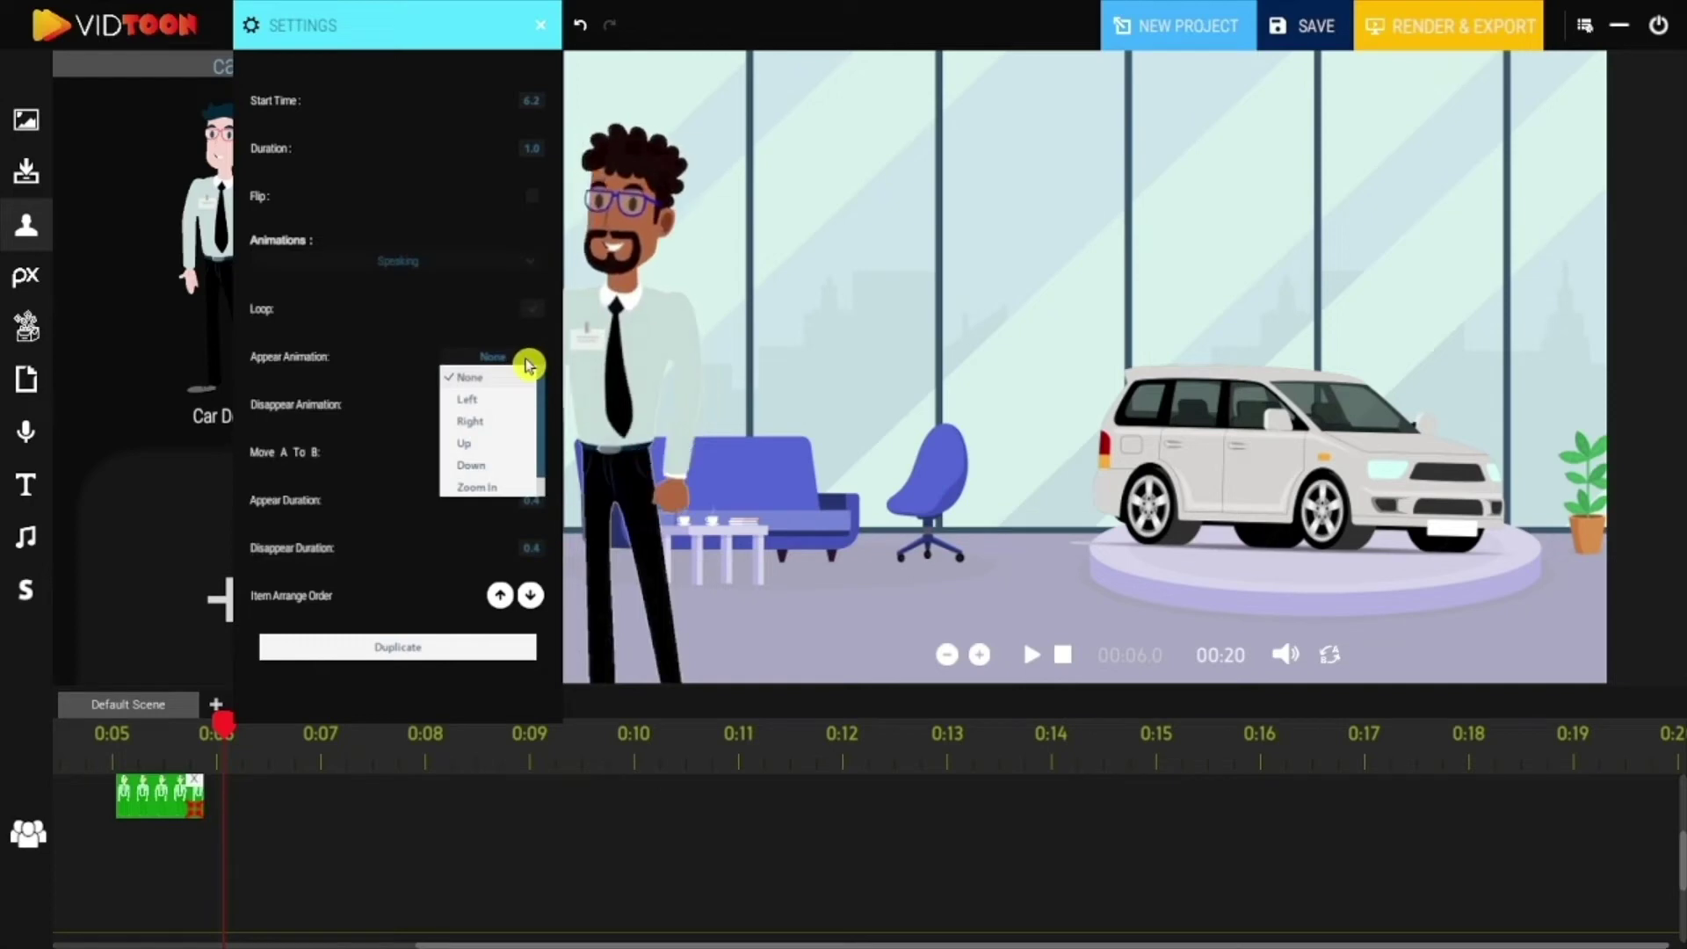
left_click(473, 348)
left_click(490, 413)
scroll(542, 499, "down", 1)
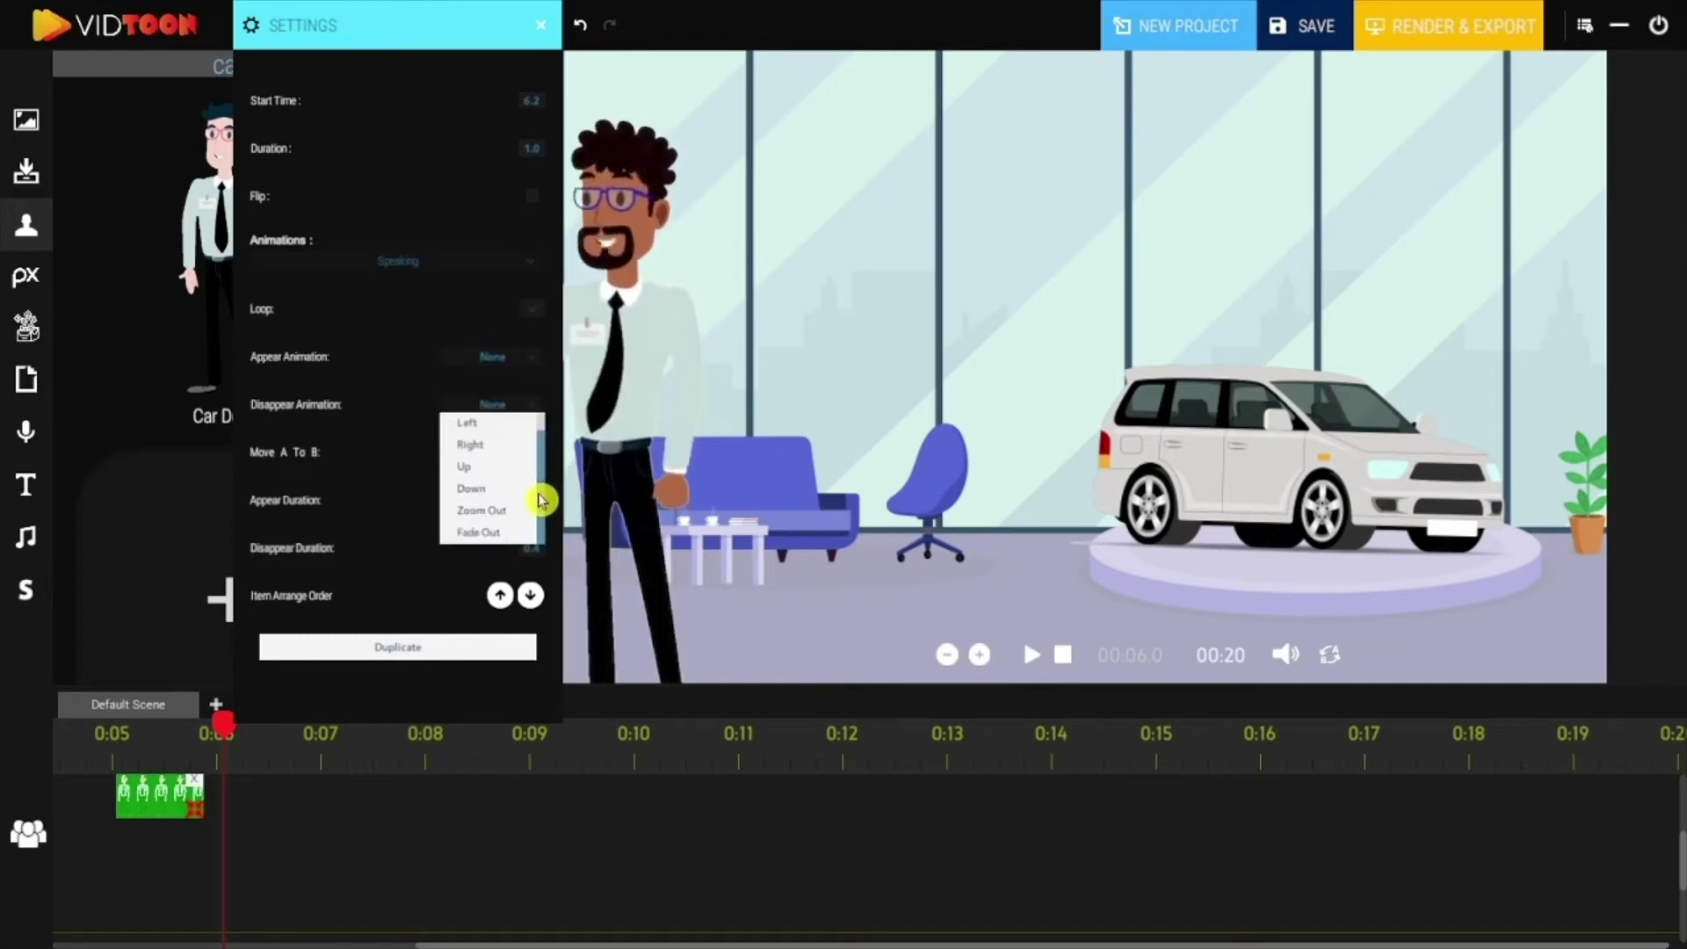
left_click(409, 378)
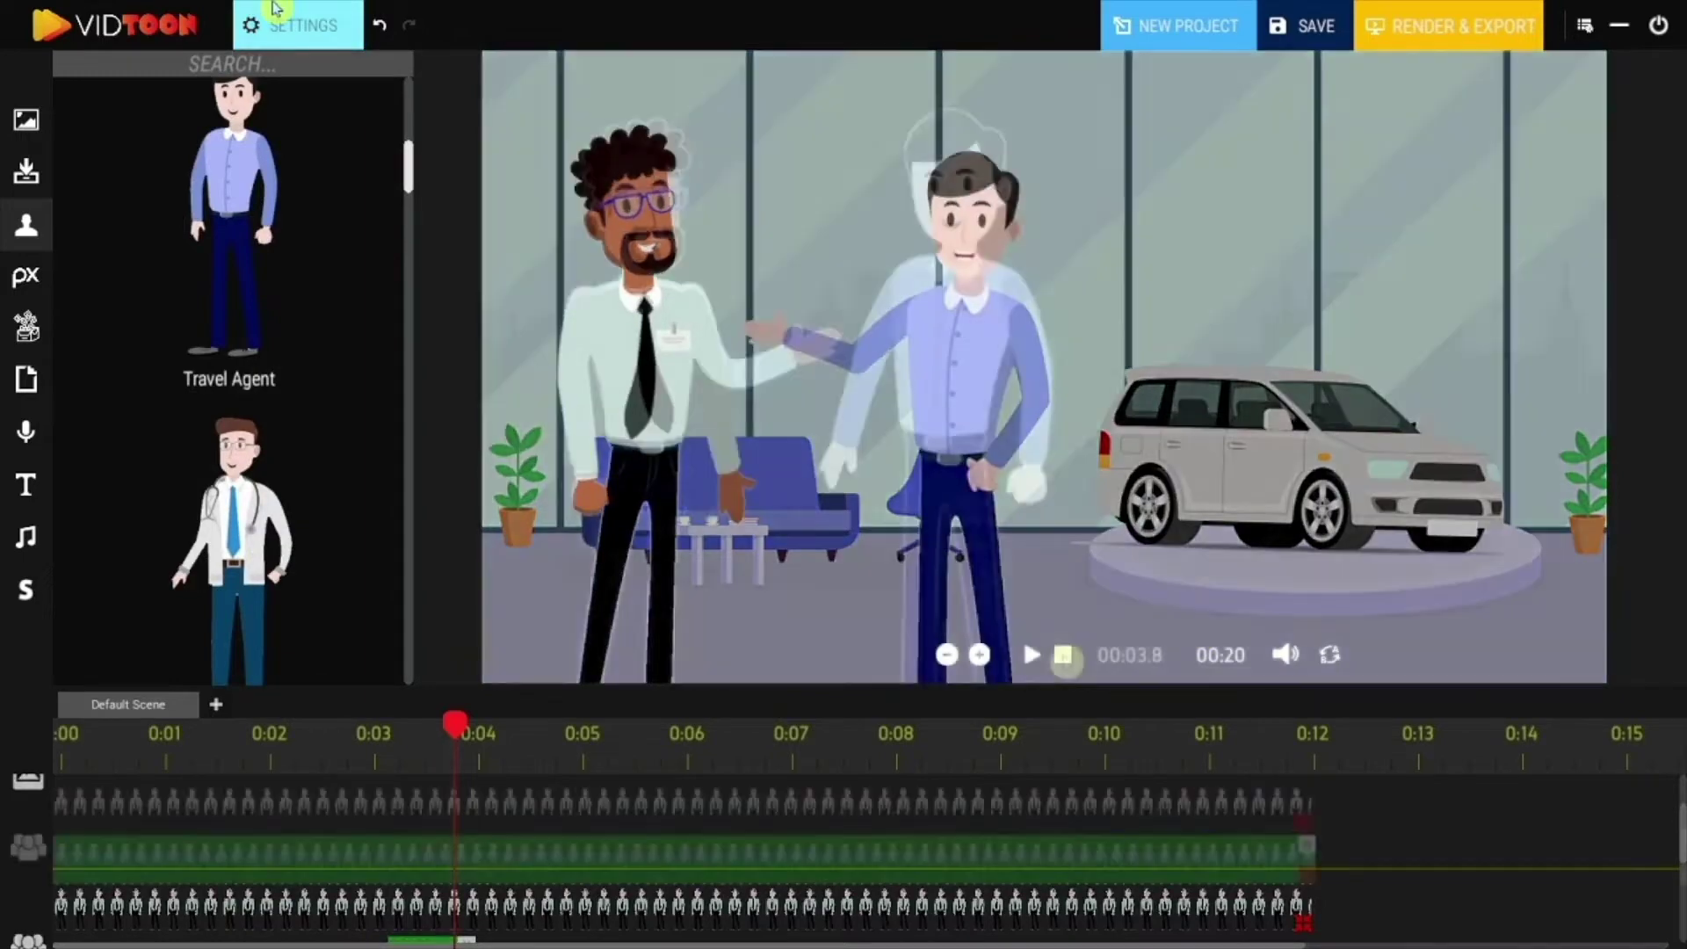
Preview the scene, activate the camera track and add a camera at the 2-second mark.
left_click(1027, 655)
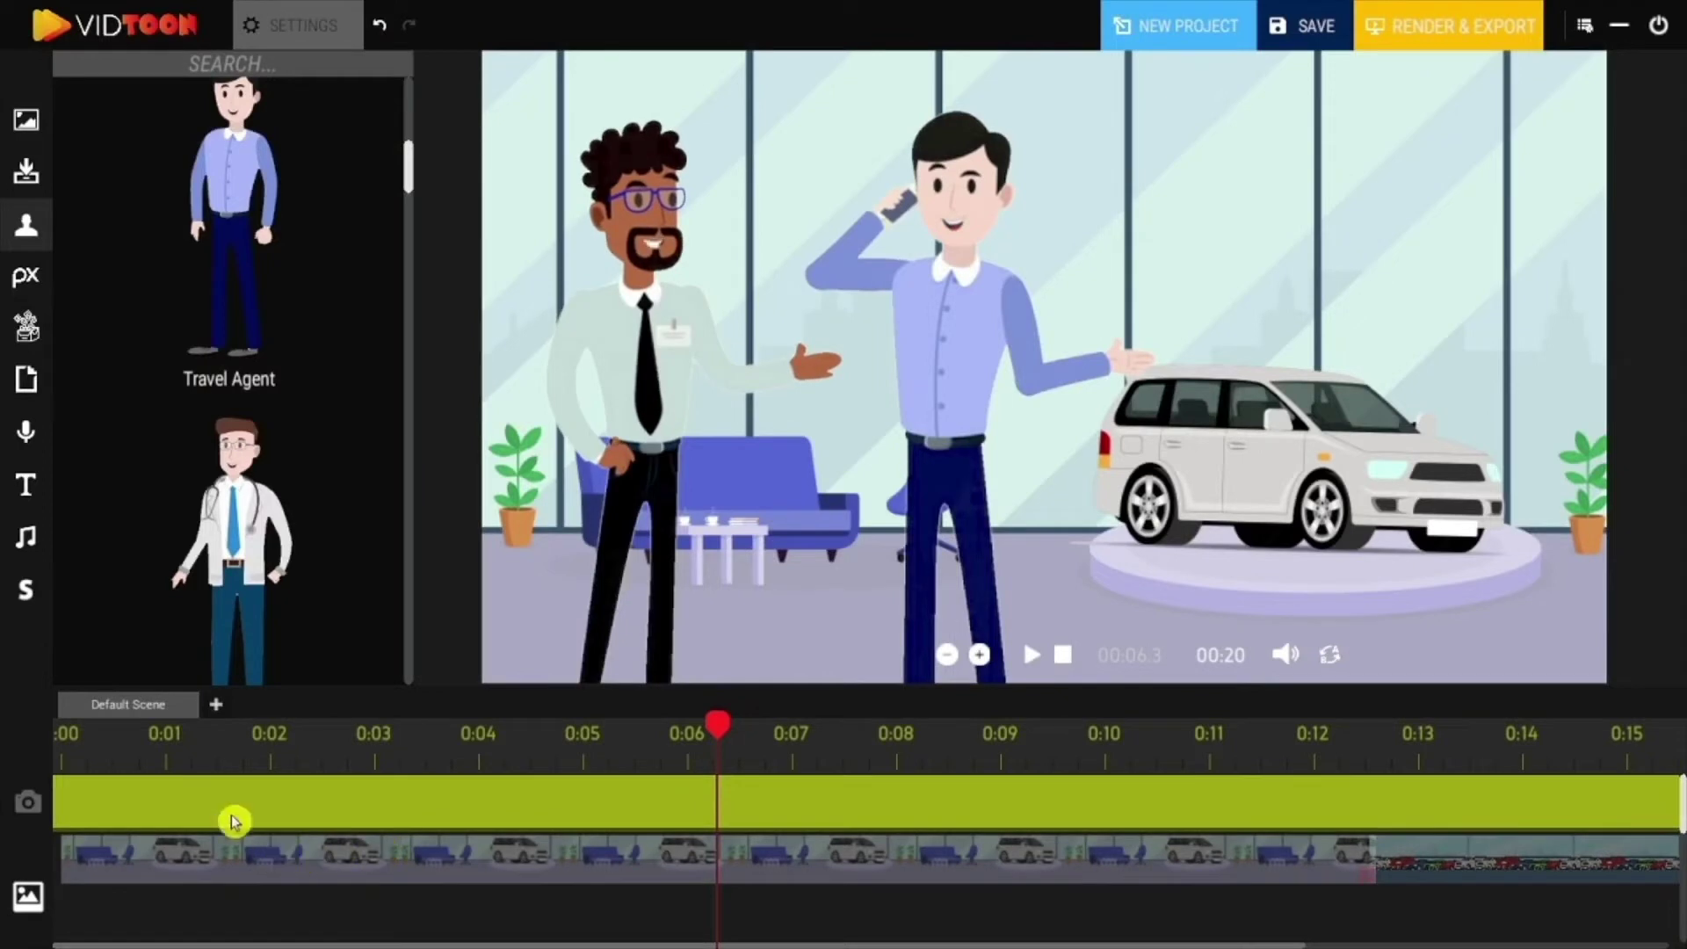
left_click(229, 813)
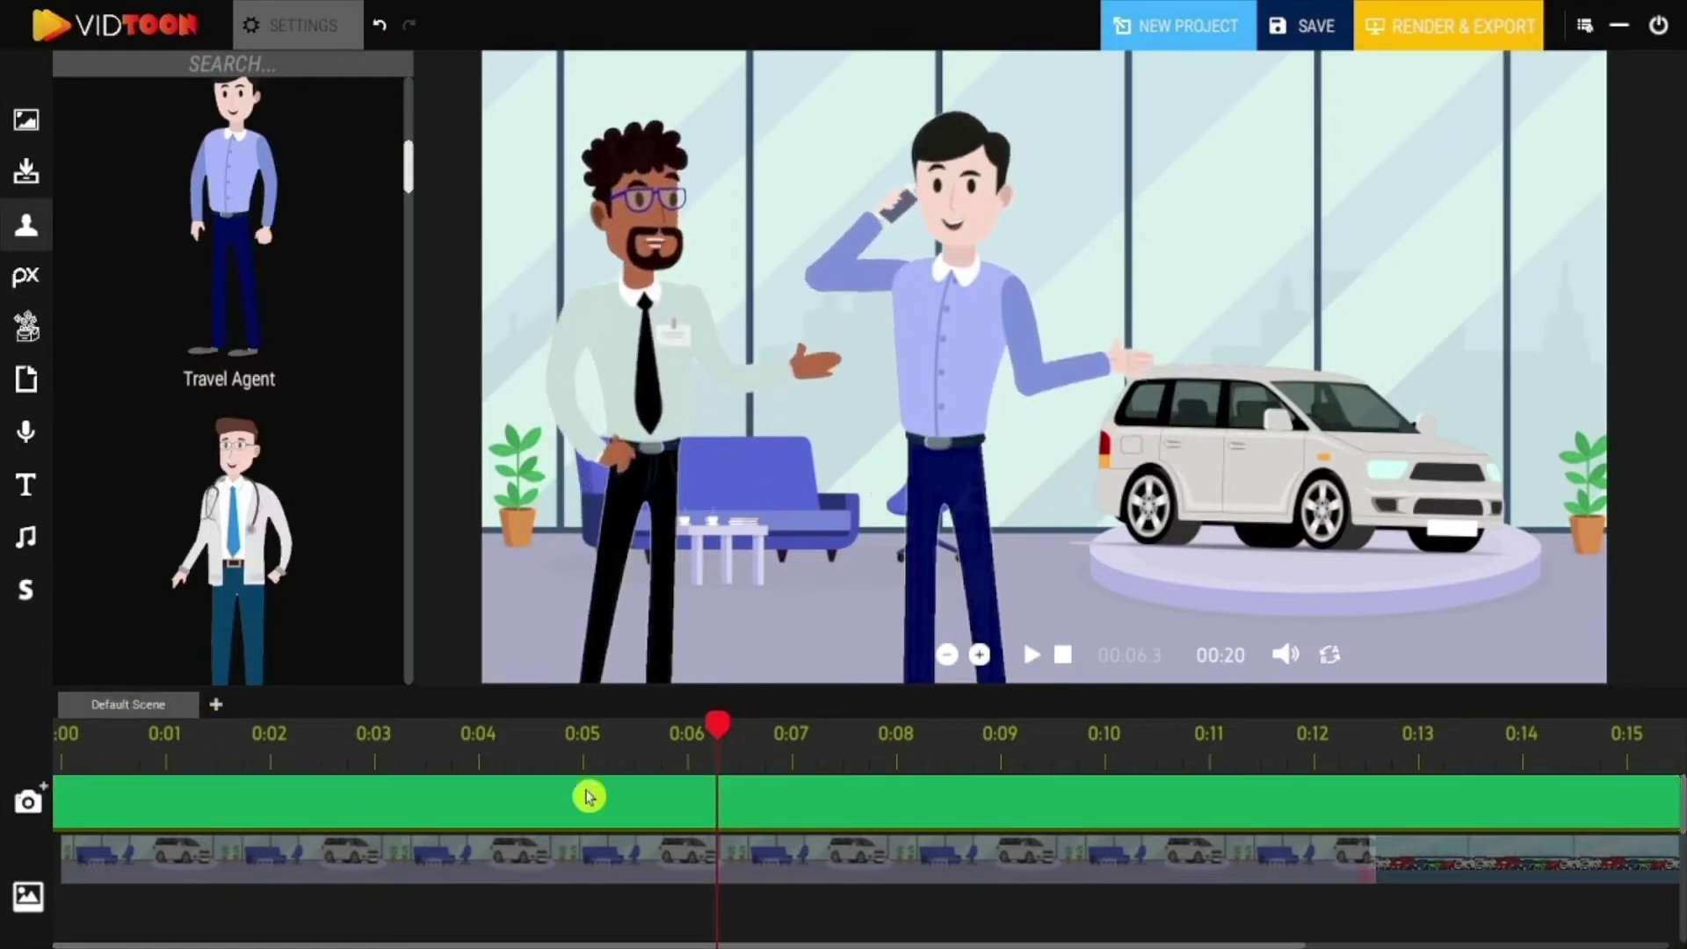
left_click_drag(632, 734, 270, 753)
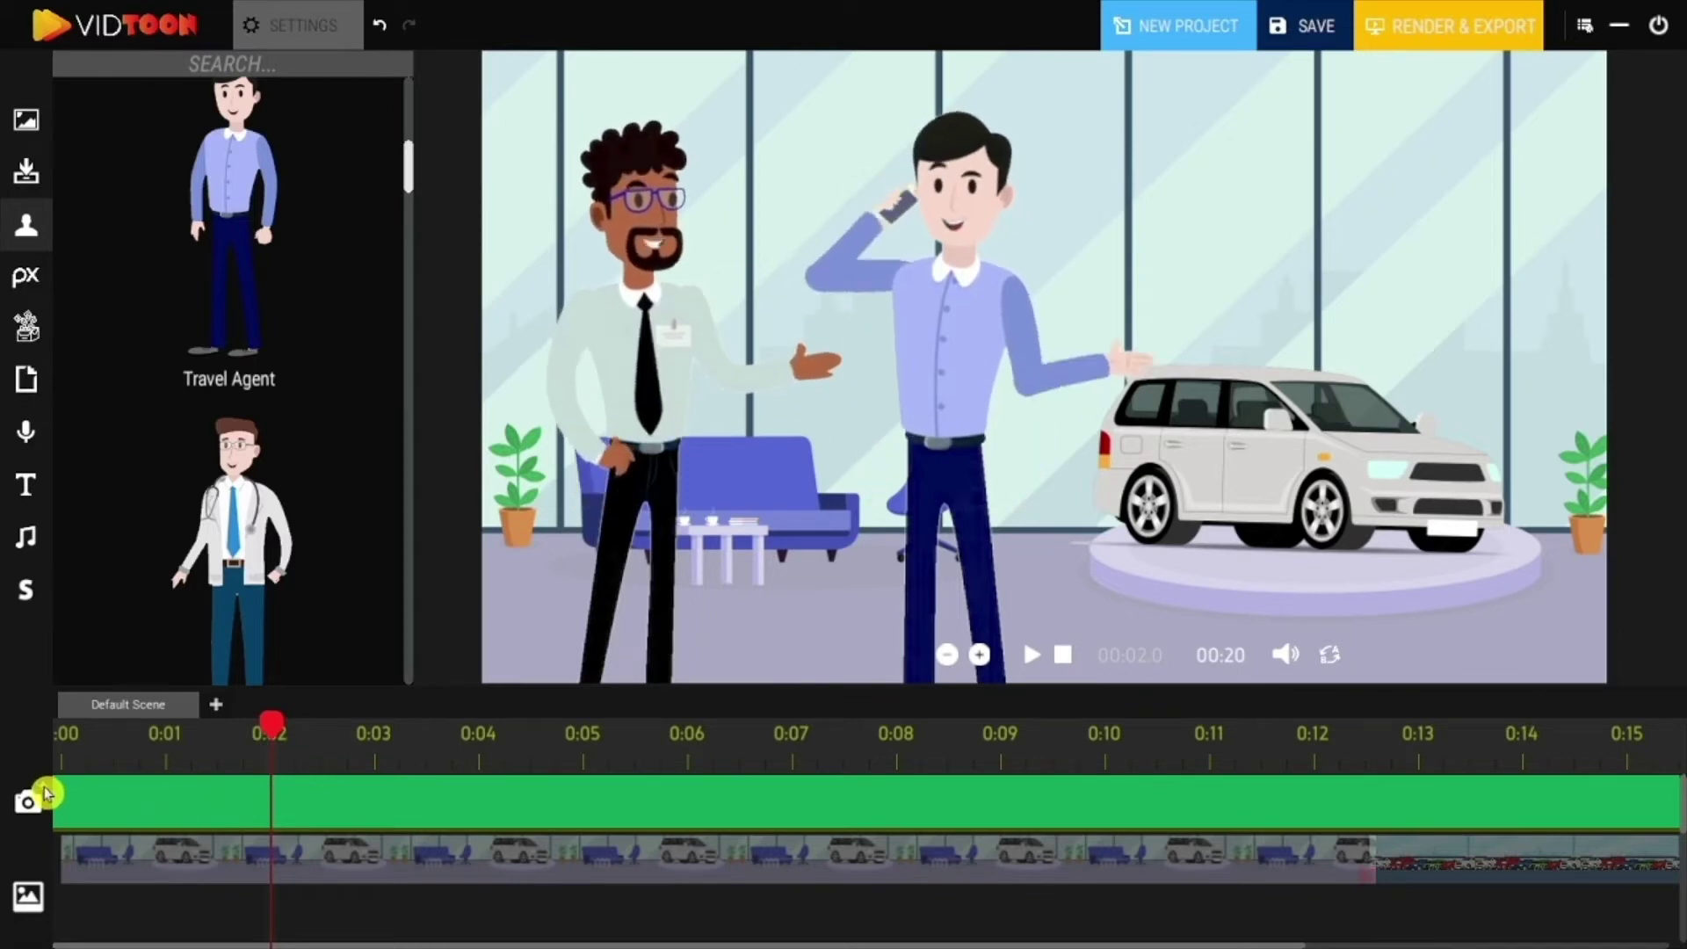
left_click(45, 790)
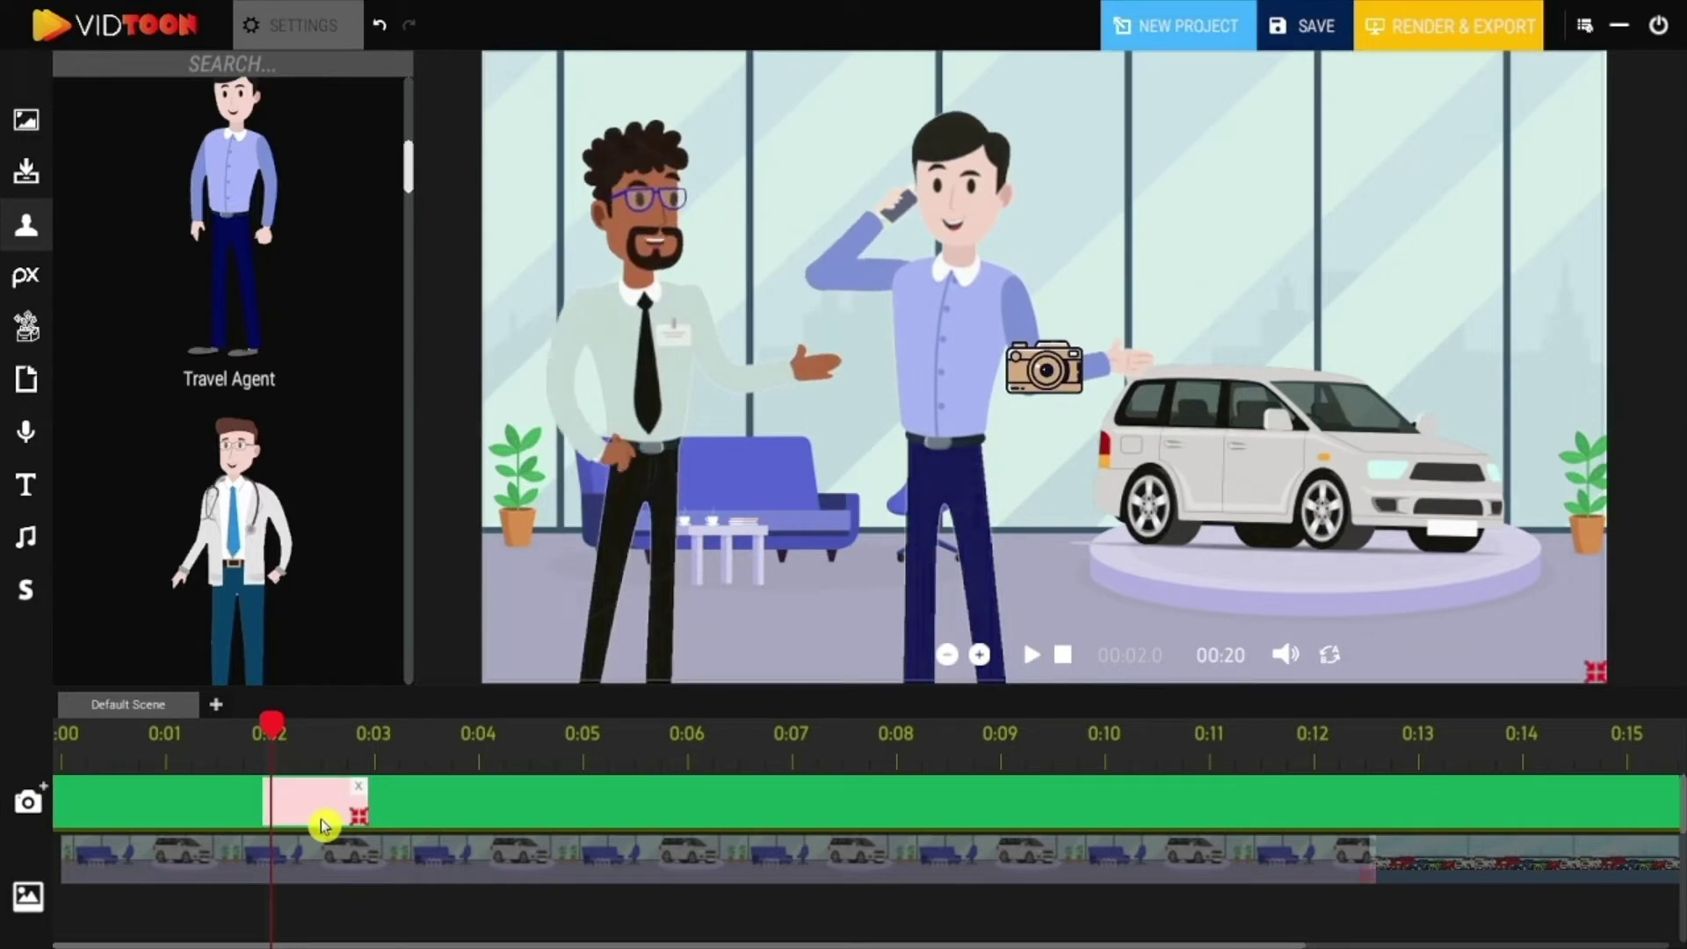
Extend the camera clip to about 4 seconds, shrink its frame around the two characters' upper bodies and preview the zoom.
left_click_drag(350, 824, 474, 817)
left_click_drag(1564, 665, 1109, 453)
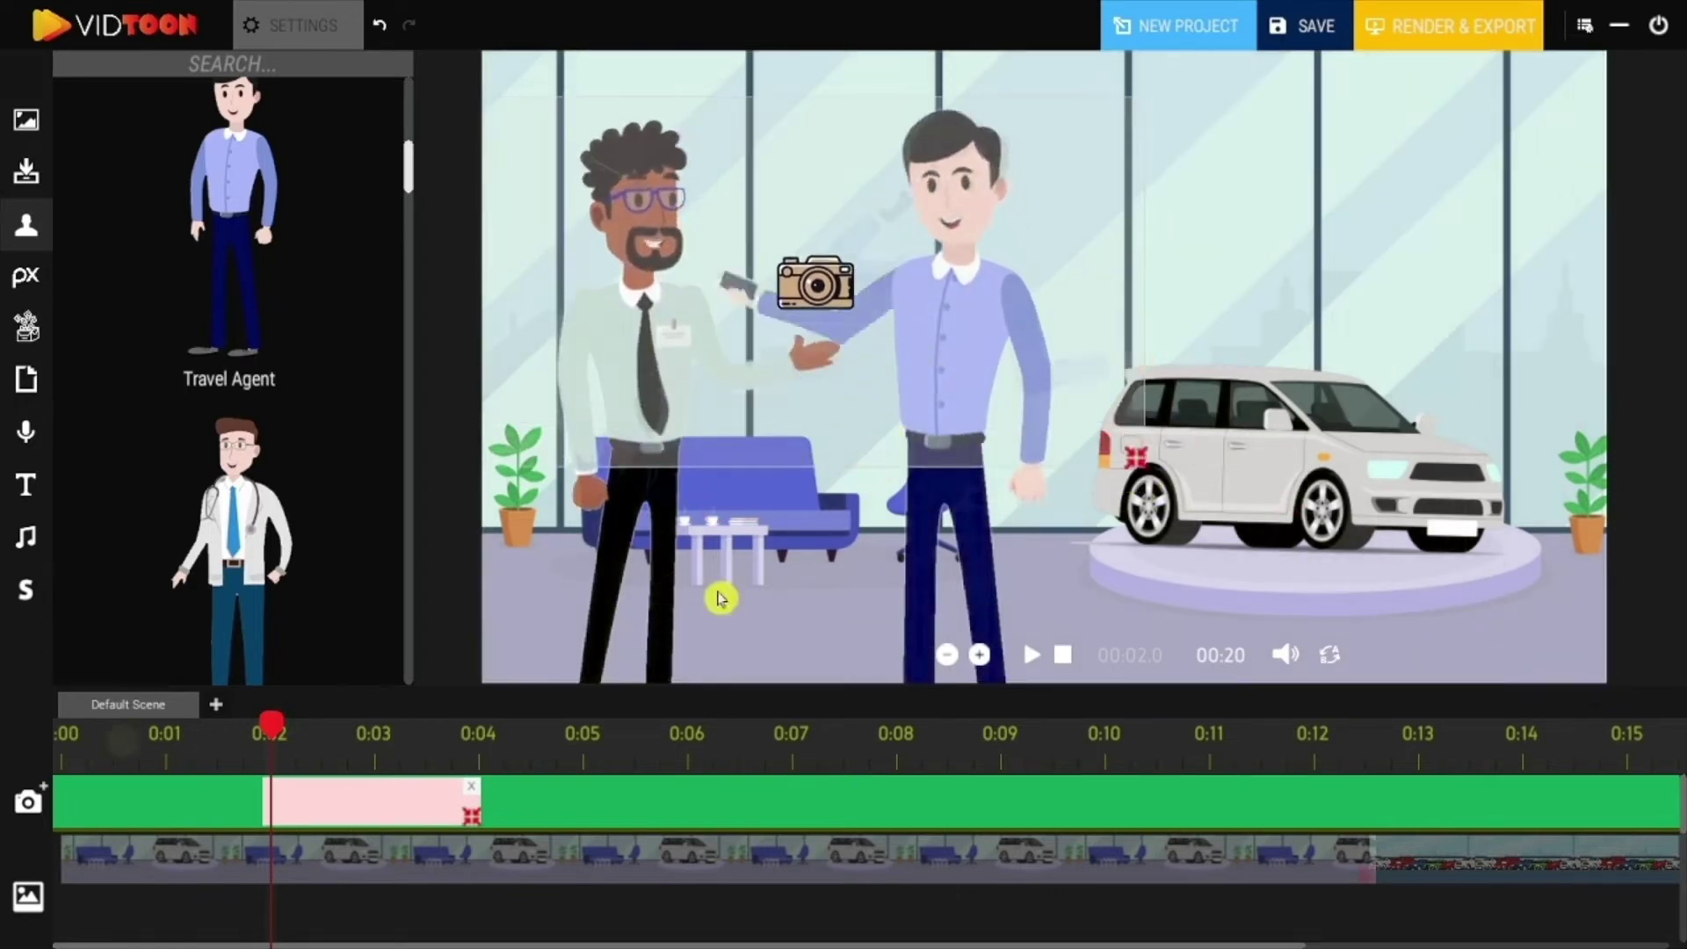
left_click(1031, 657)
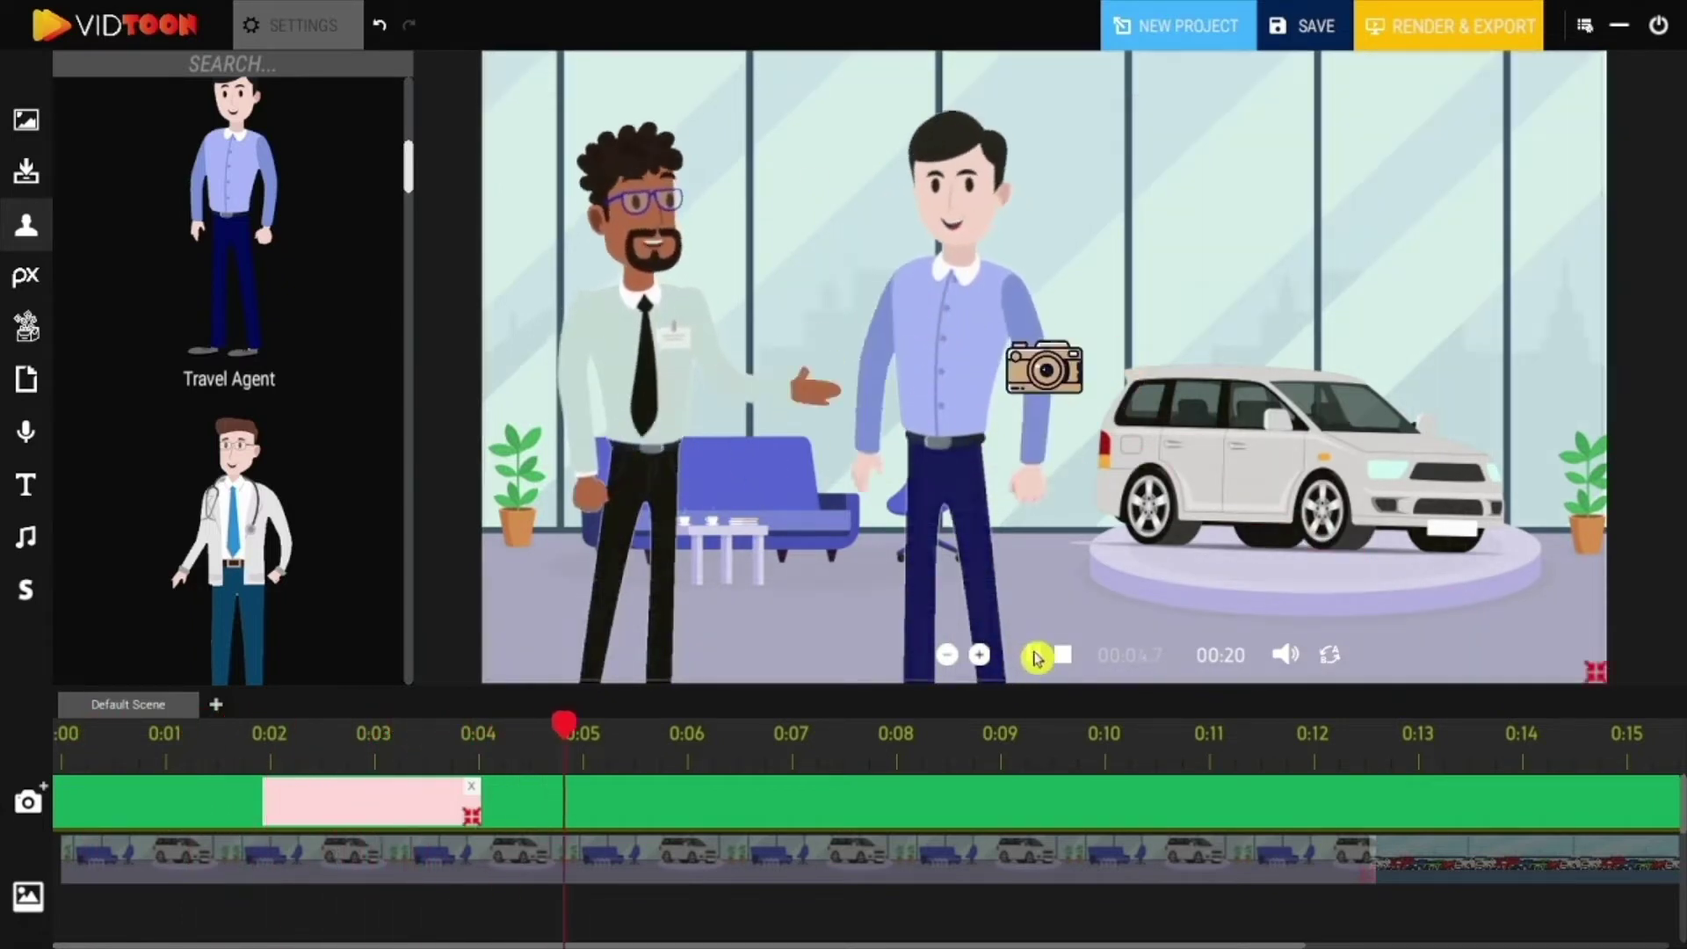
left_click(1036, 655)
Add a second full-canvas camera at 4 seconds, extend it to about 6 seconds and preview the camera movement.
left_click_drag(591, 729, 480, 747)
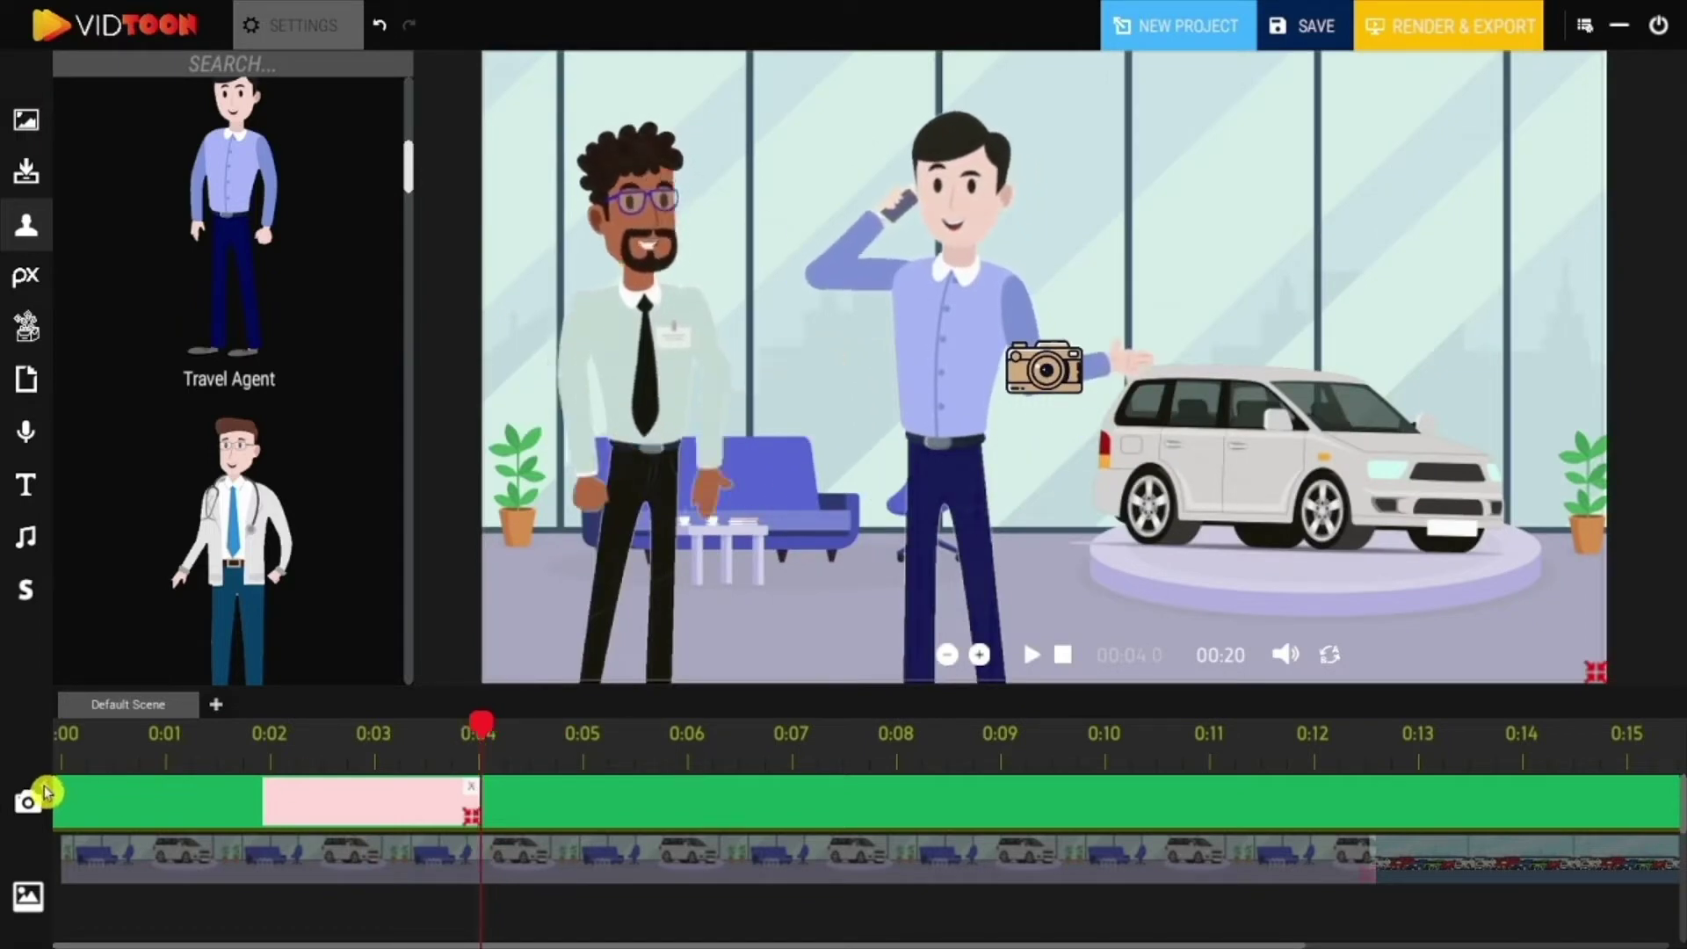
left_click(46, 790)
left_click_drag(590, 826, 693, 818)
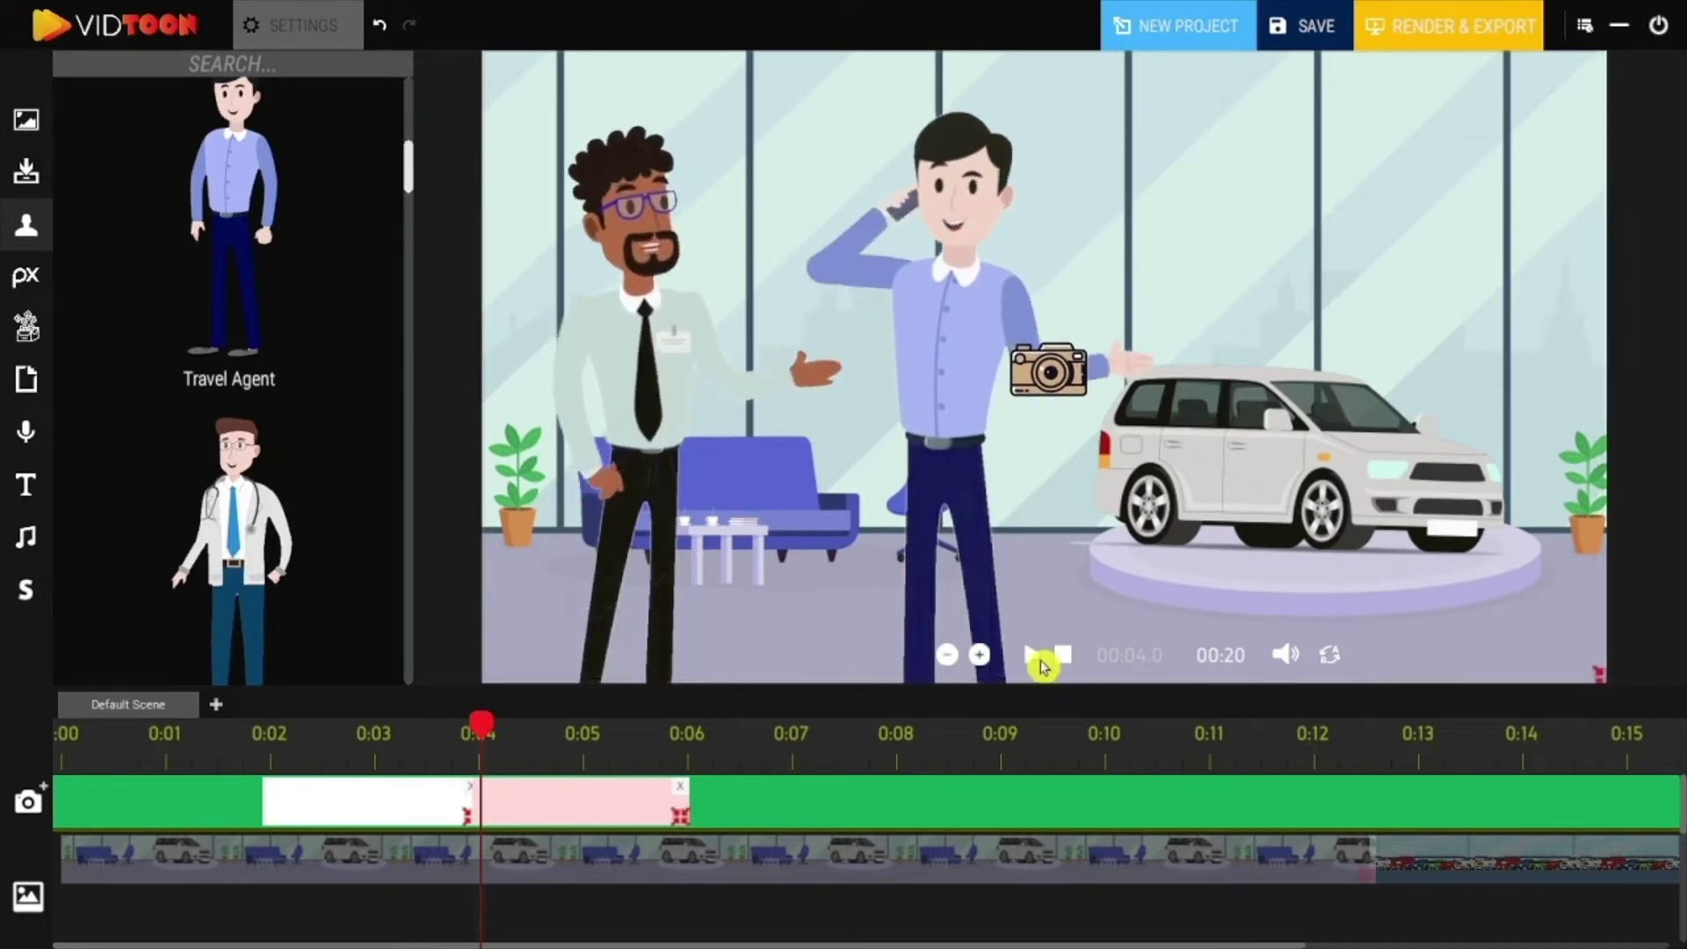
left_click(1032, 656)
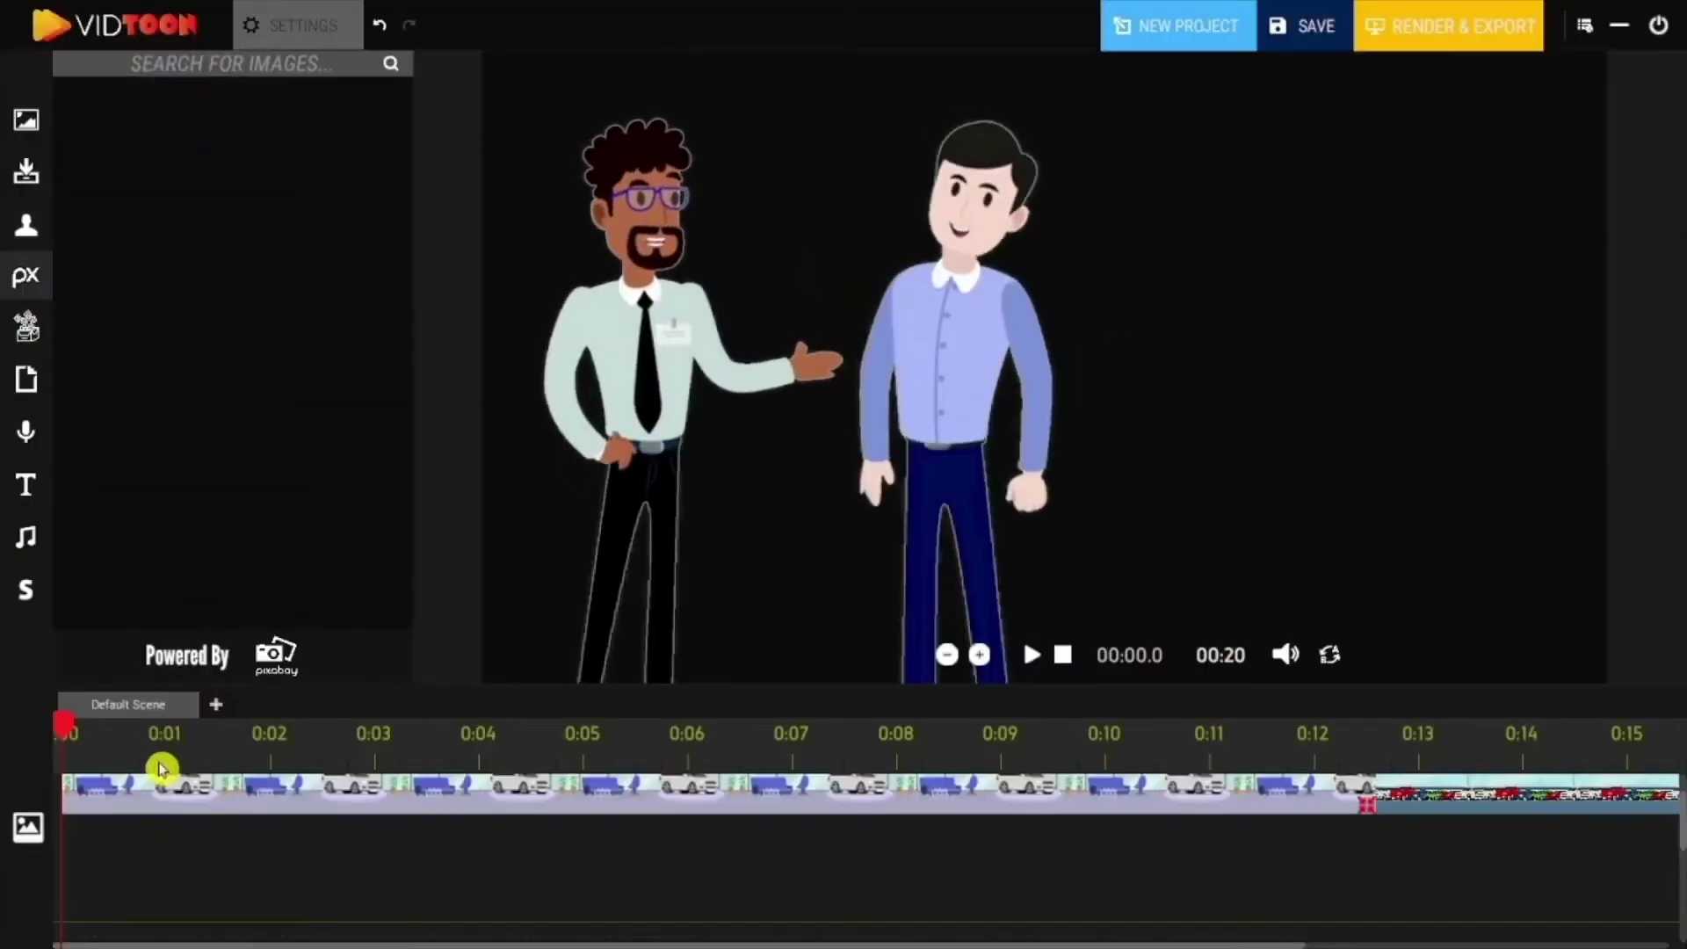
Move the playhead to about 1.2 seconds, search Pixabay for "question" and download the red warning signs with question marks image.
left_click_drag(161, 765, 184, 742)
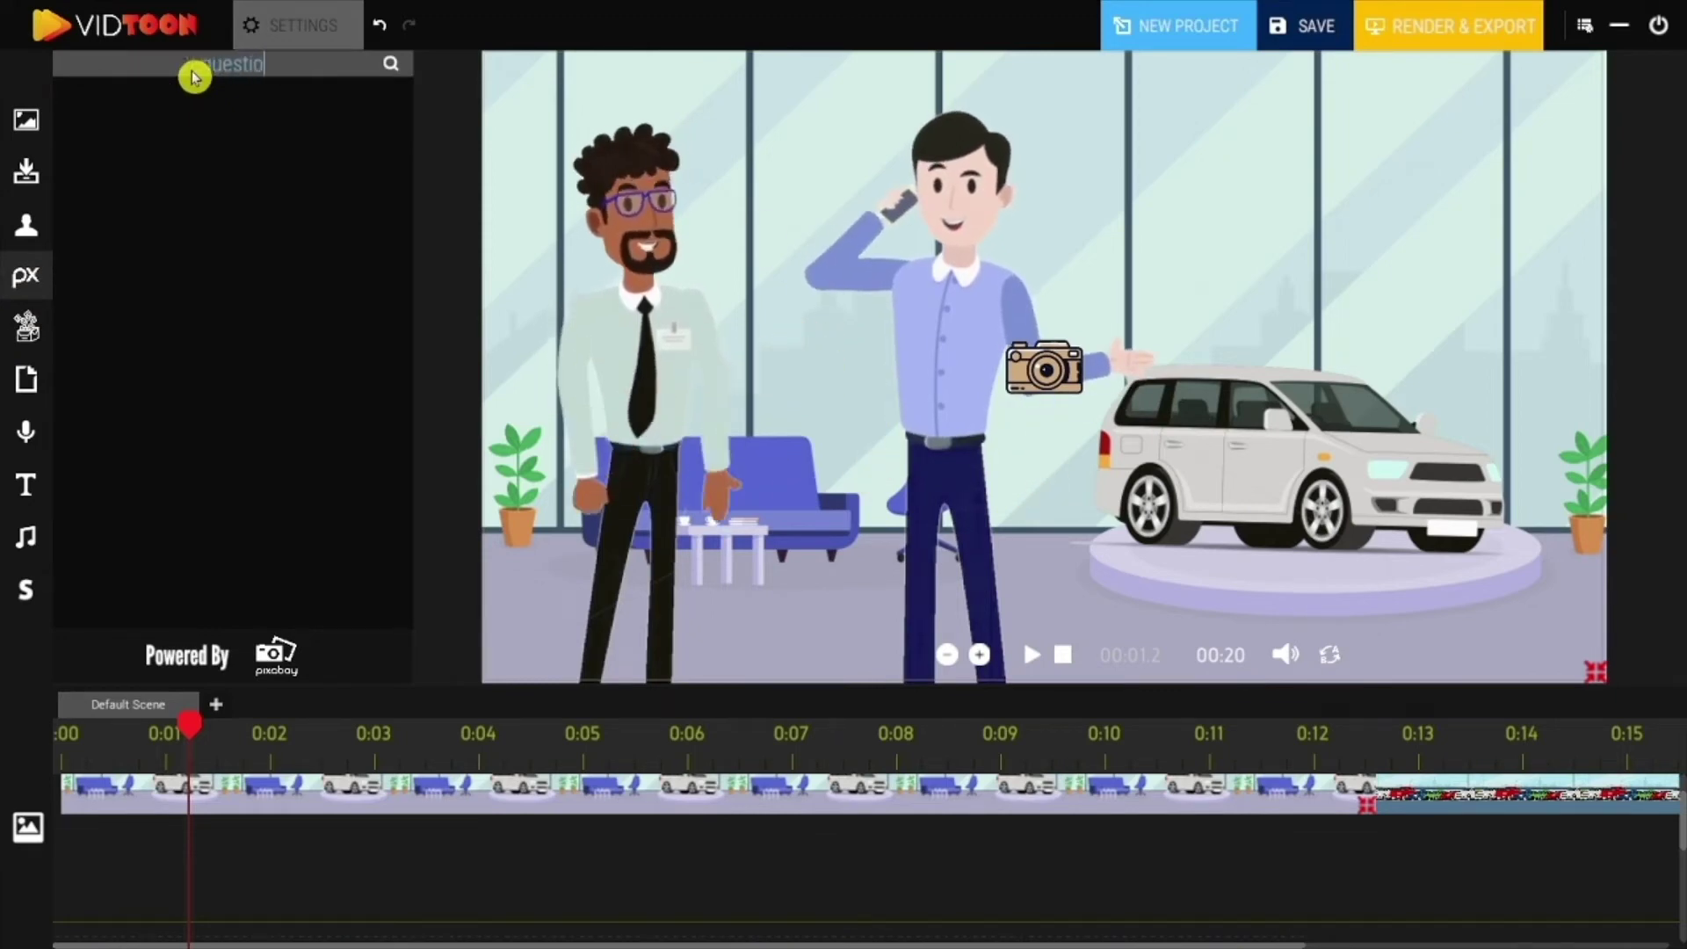
left_click(394, 65)
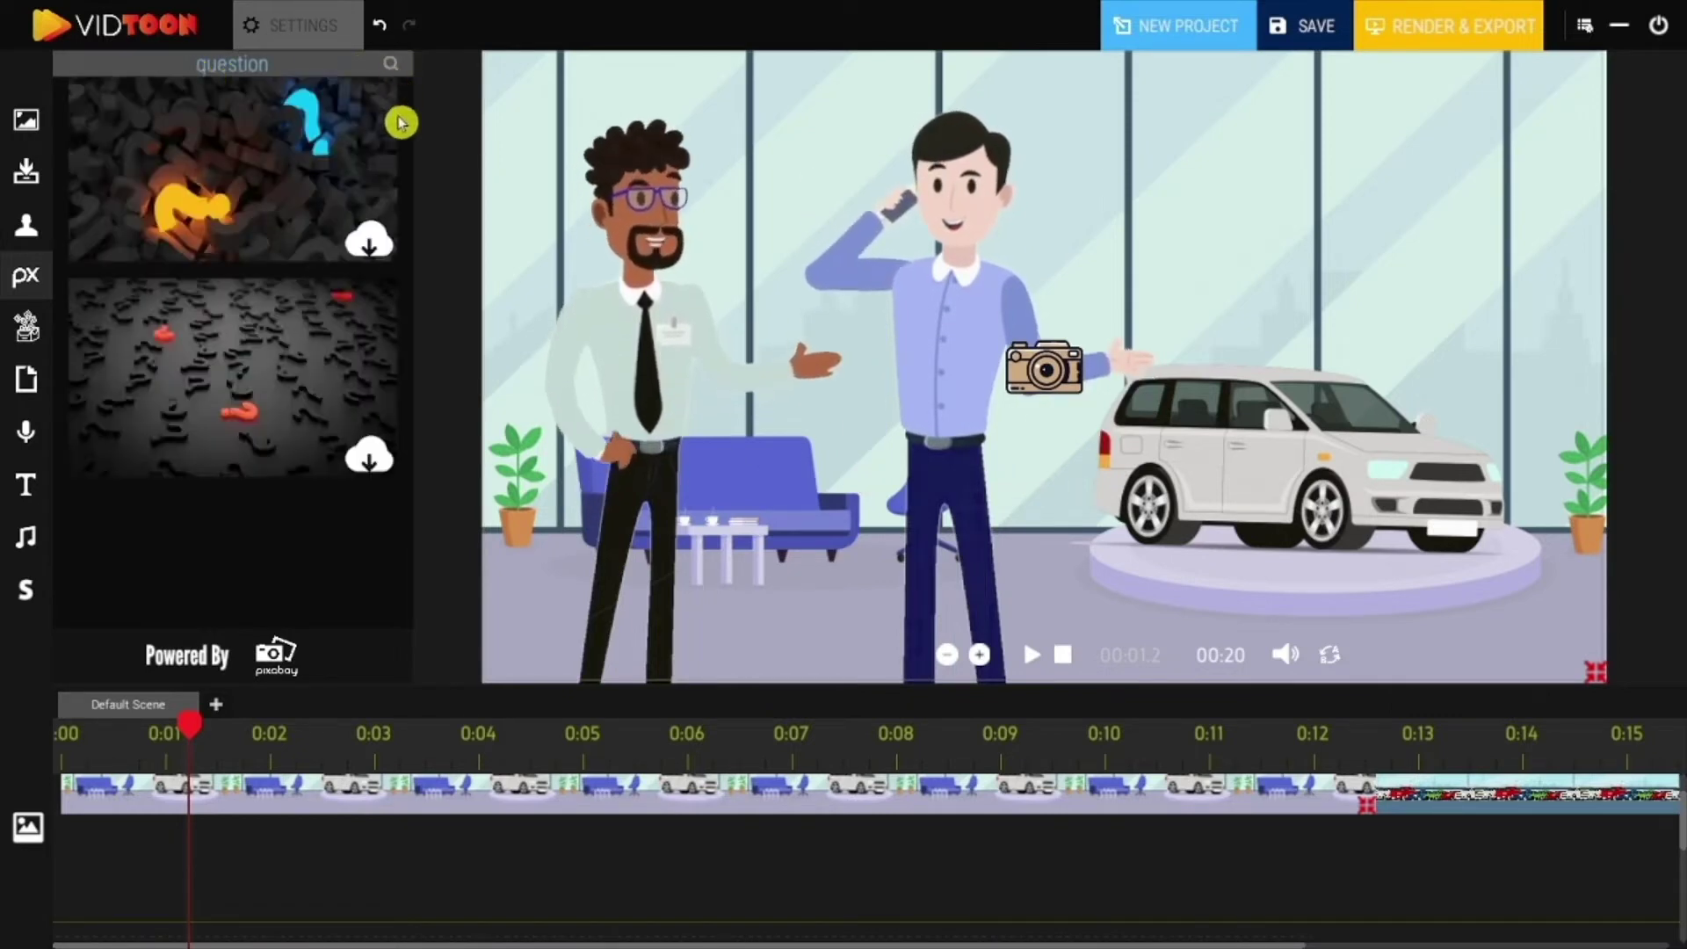
left_click_drag(417, 181, 409, 547)
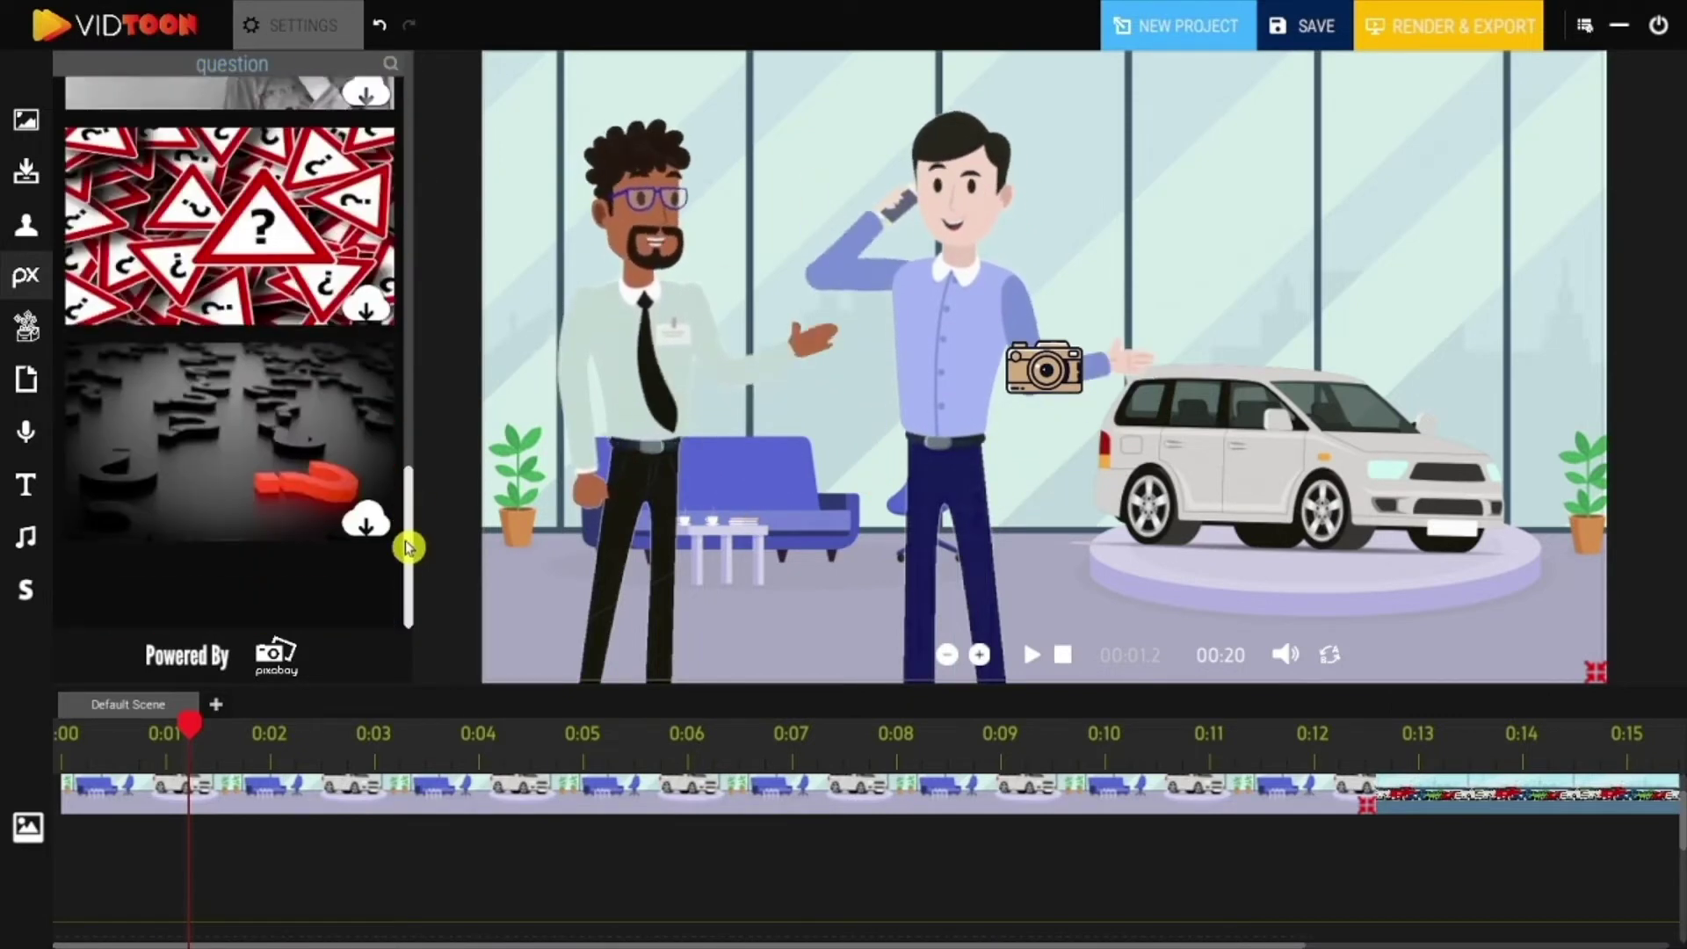
left_click(366, 307)
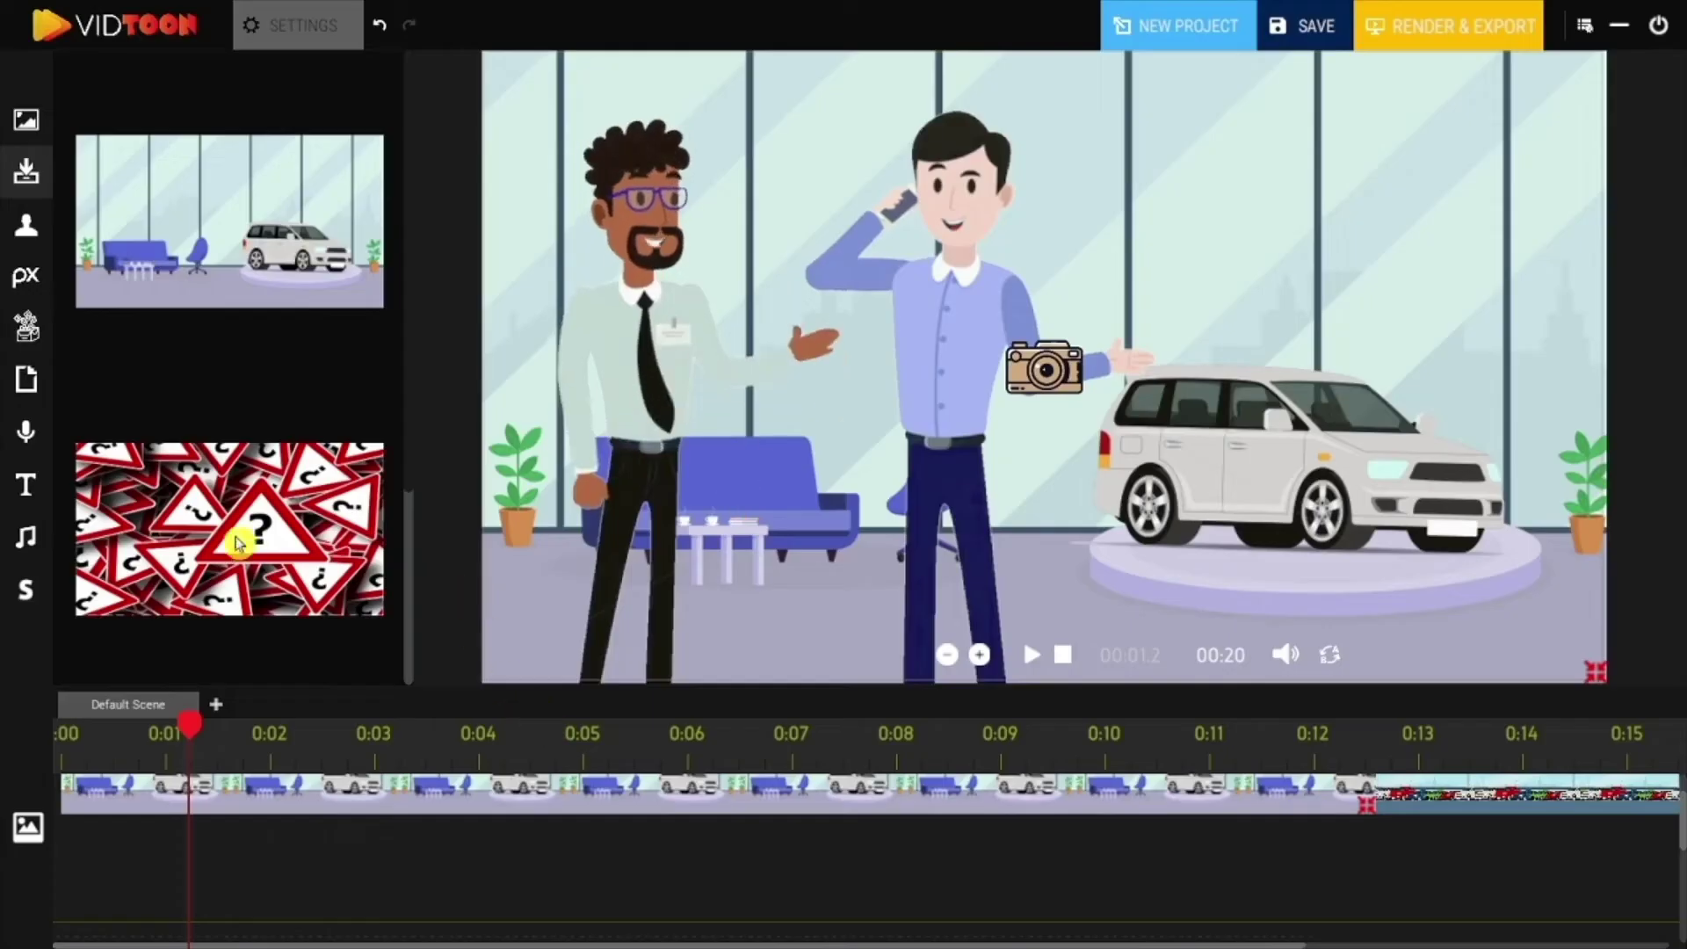
Place the question-mark signs image above the white car, duplicate its clip and delete both copies.
left_click(231, 542)
left_click_drag(1096, 356, 1269, 233)
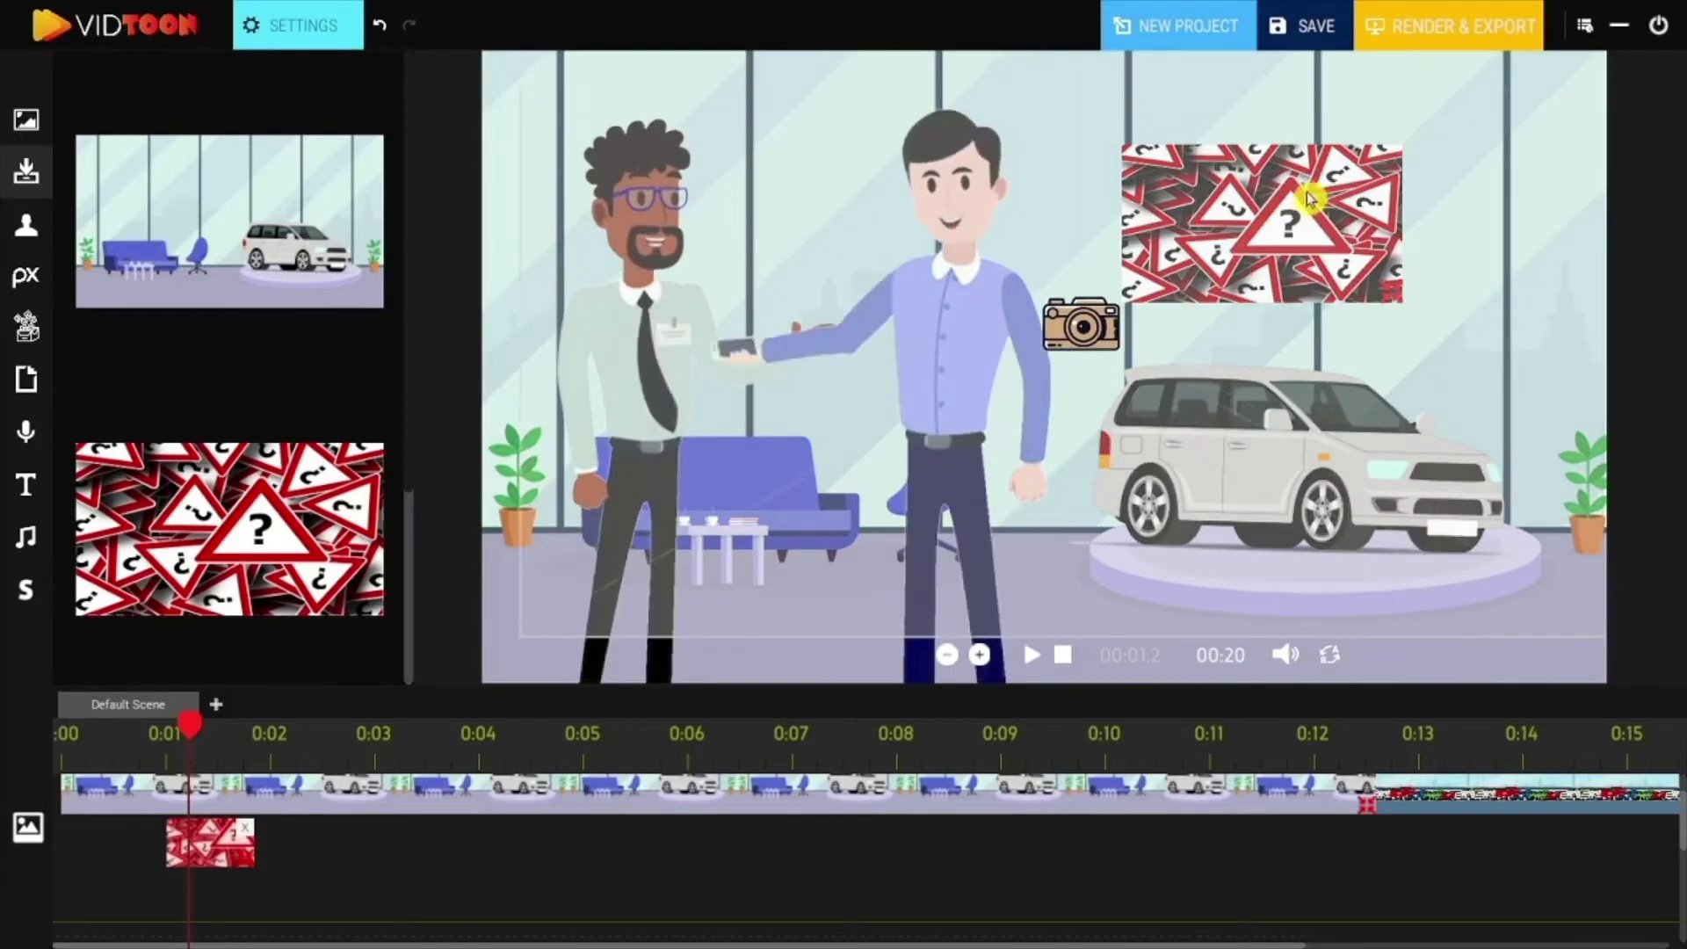
mouse_move(303, 40)
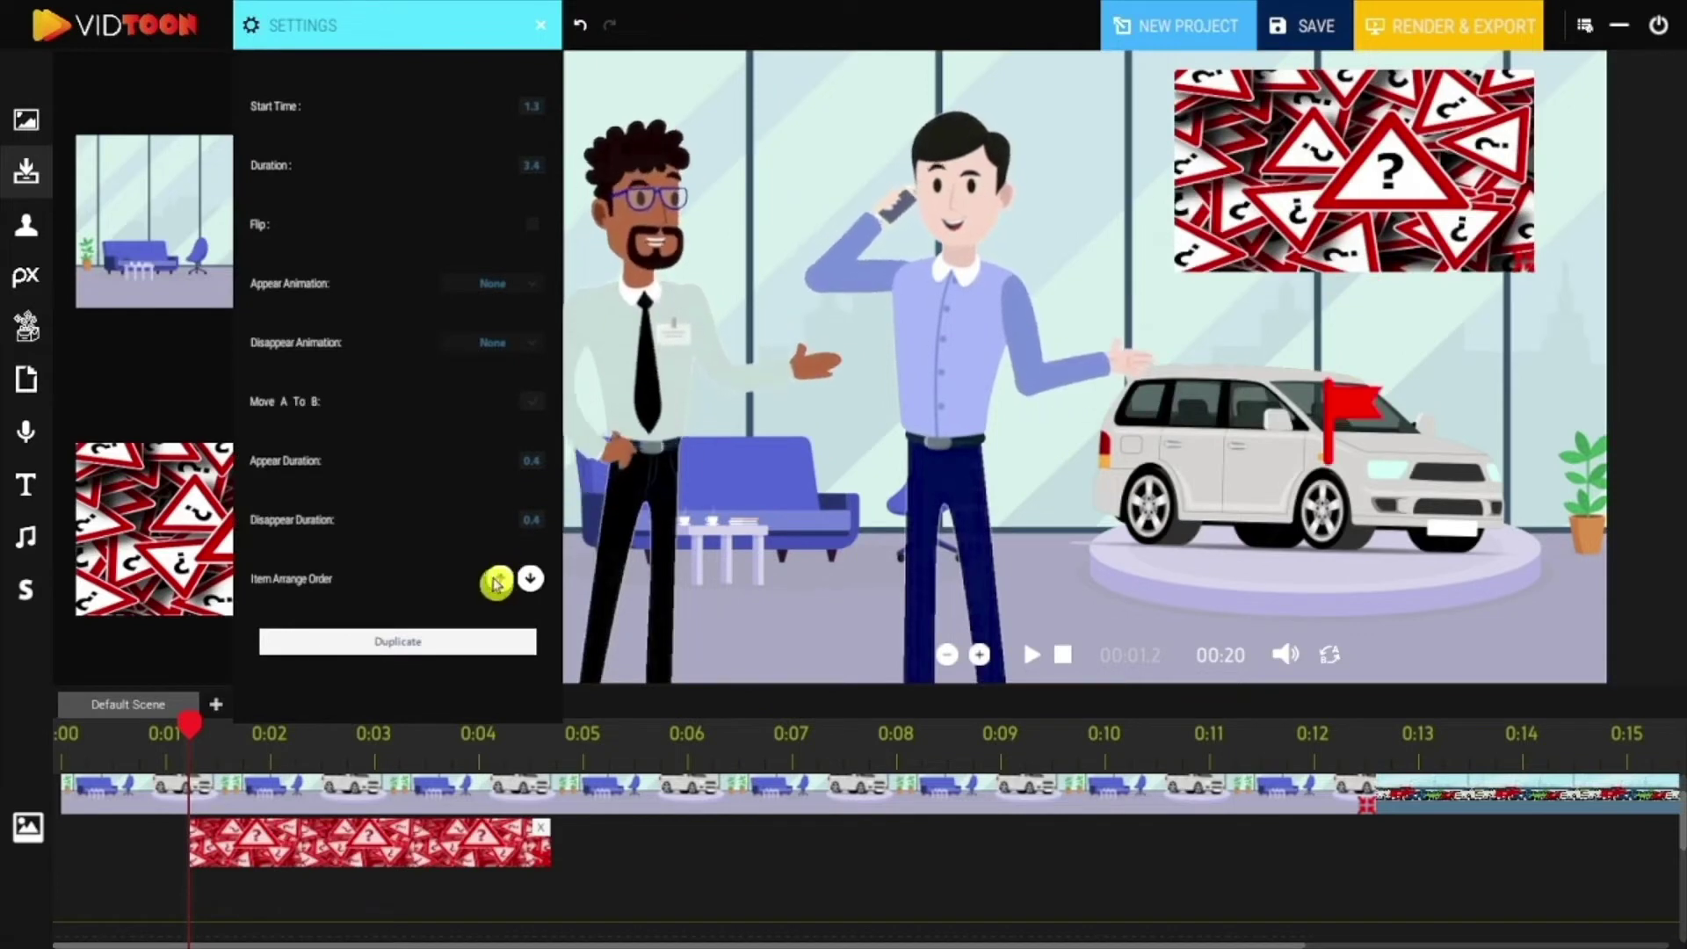
left_click(426, 647)
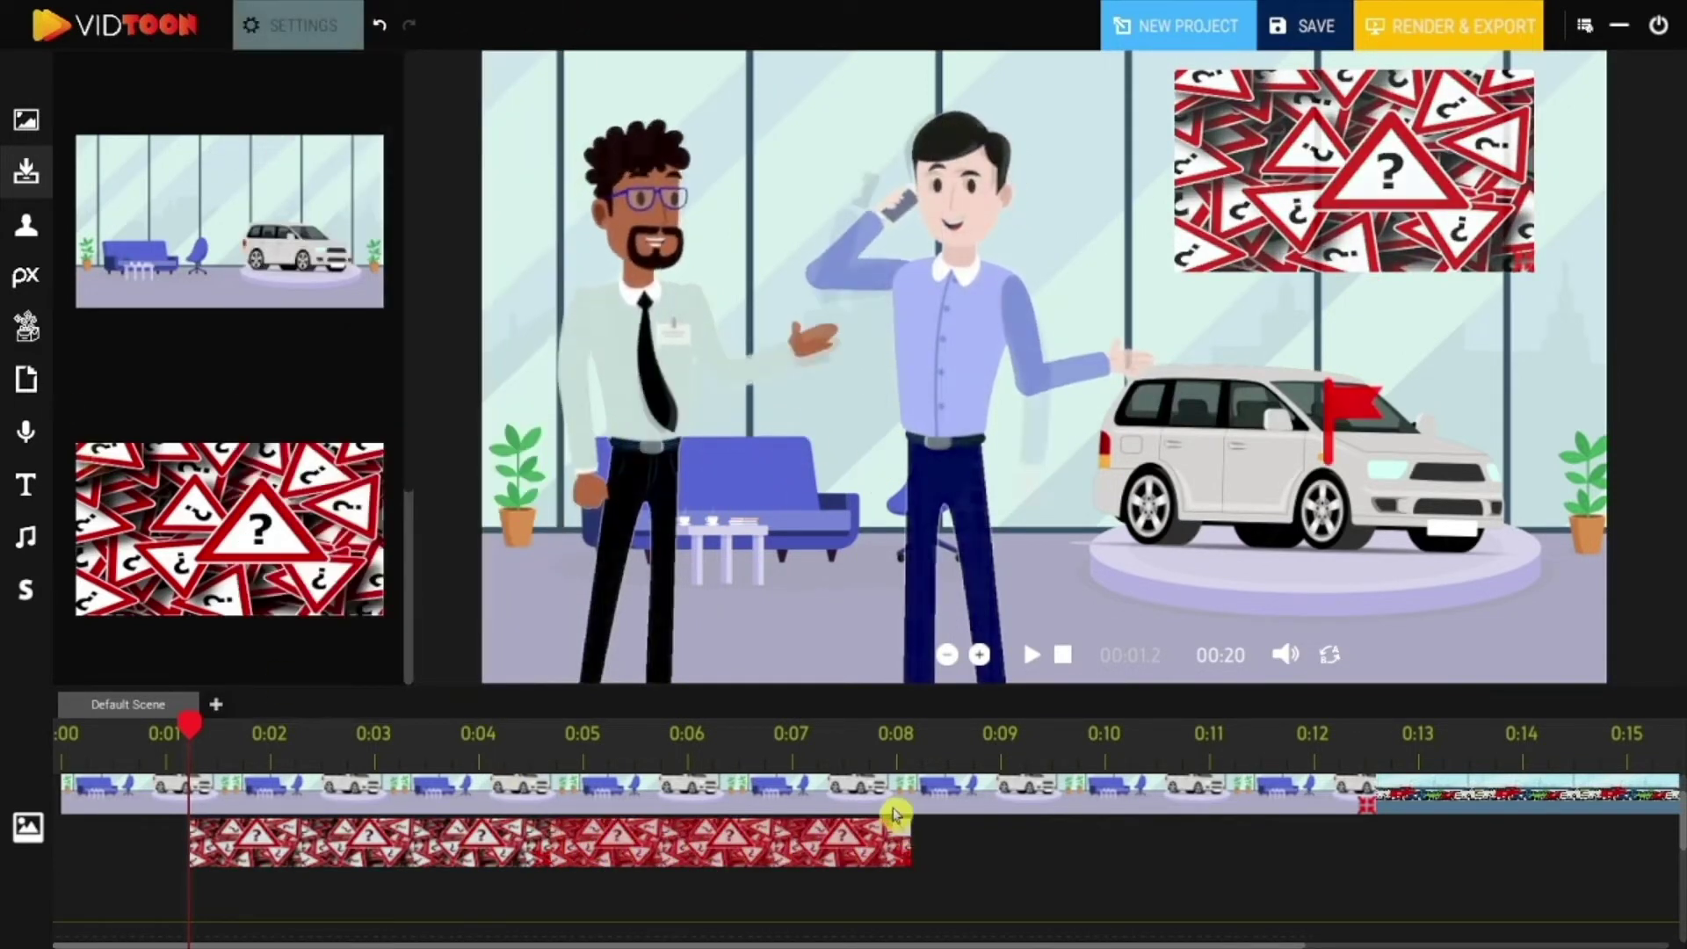
key("Delete")
Download the green banknote and coin stacks icon from an IconFinder search for "Money", add it above the car and extend its clip.
left_click(26, 327)
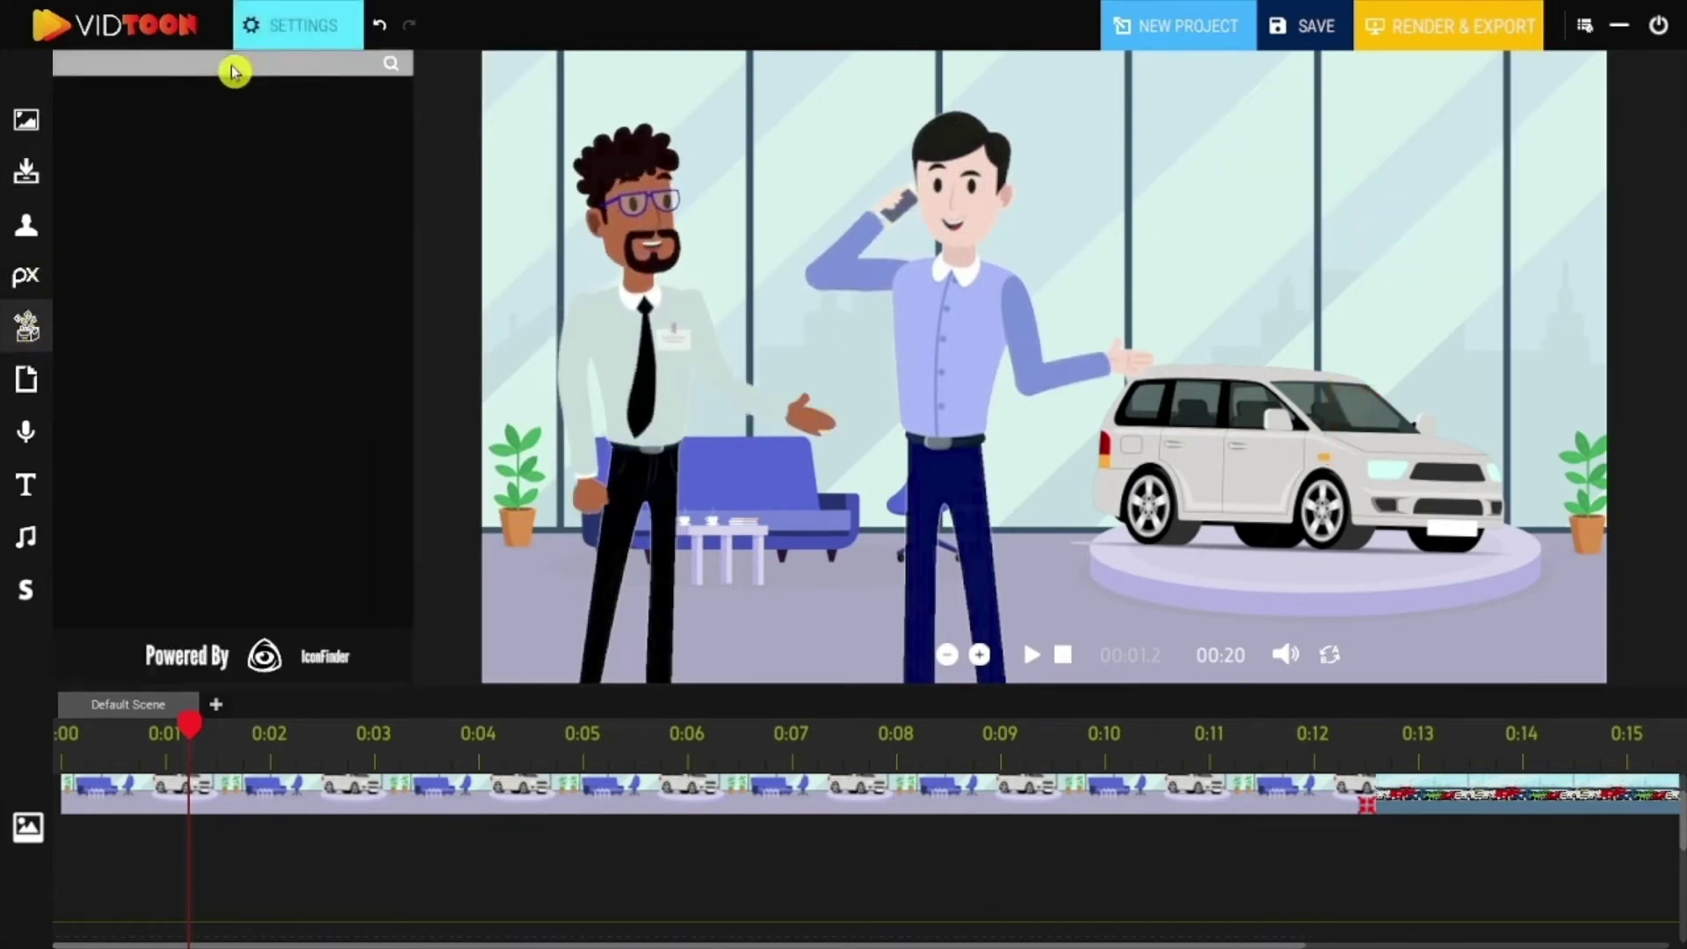
left_click(235, 71)
type("Money")
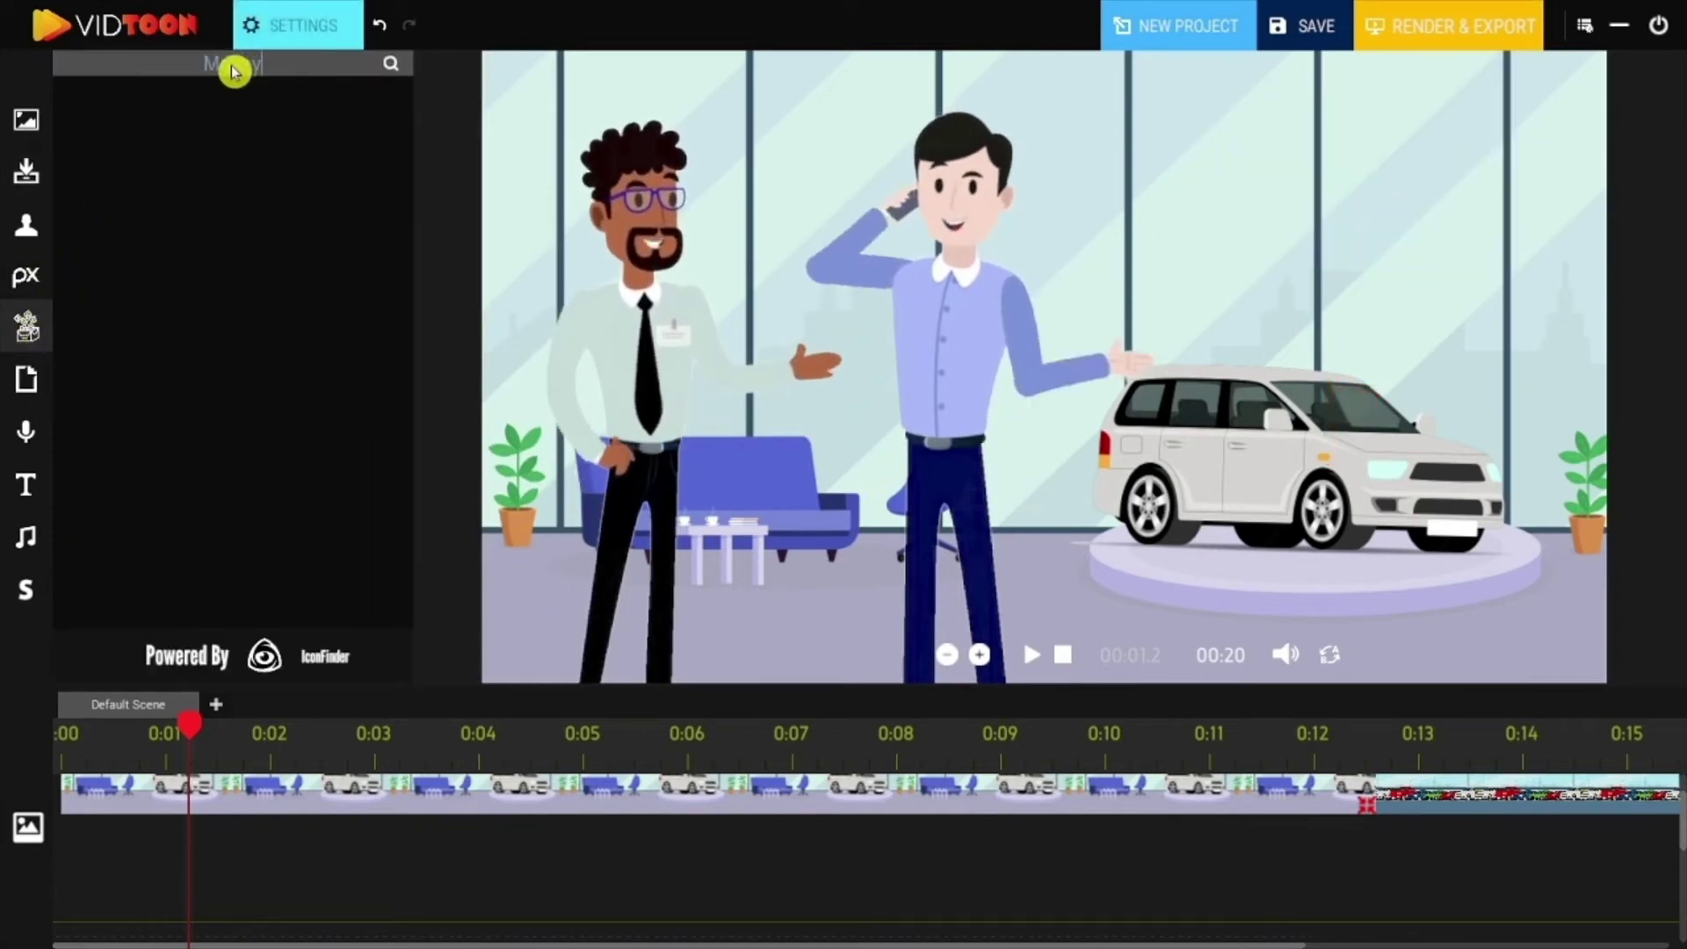
key("Return")
mouse_move(408, 123)
left_mouse_down()
mouse_move(413, 275)
mouse_move(425, 130)
left_mouse_up()
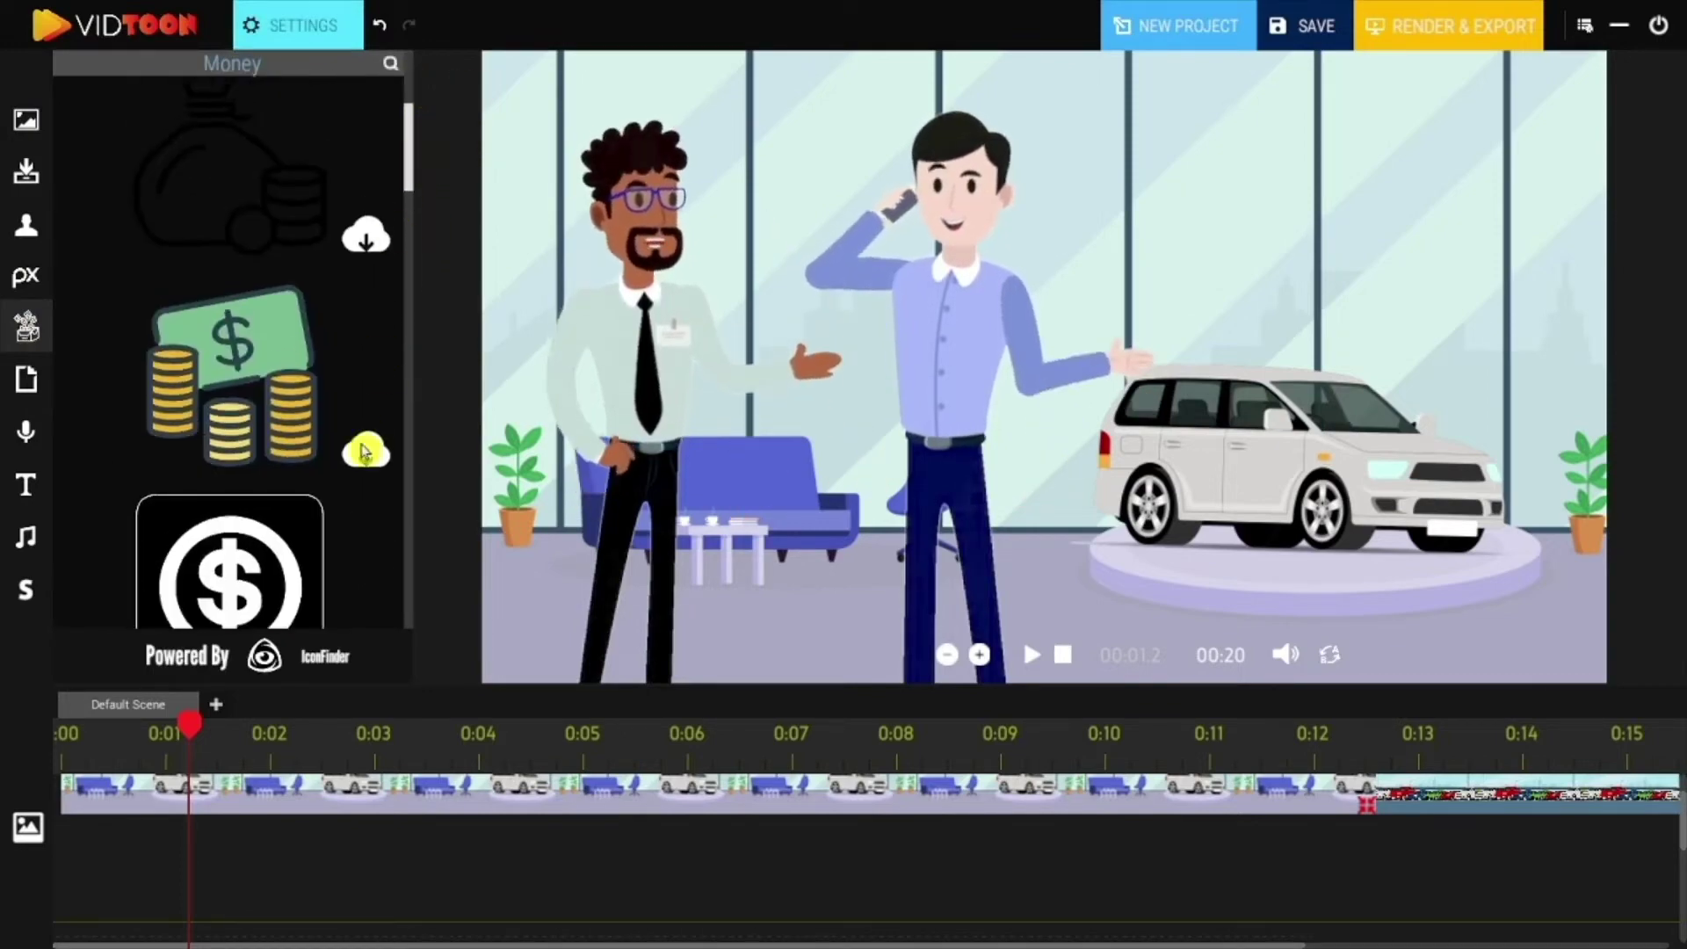
left_click(365, 420)
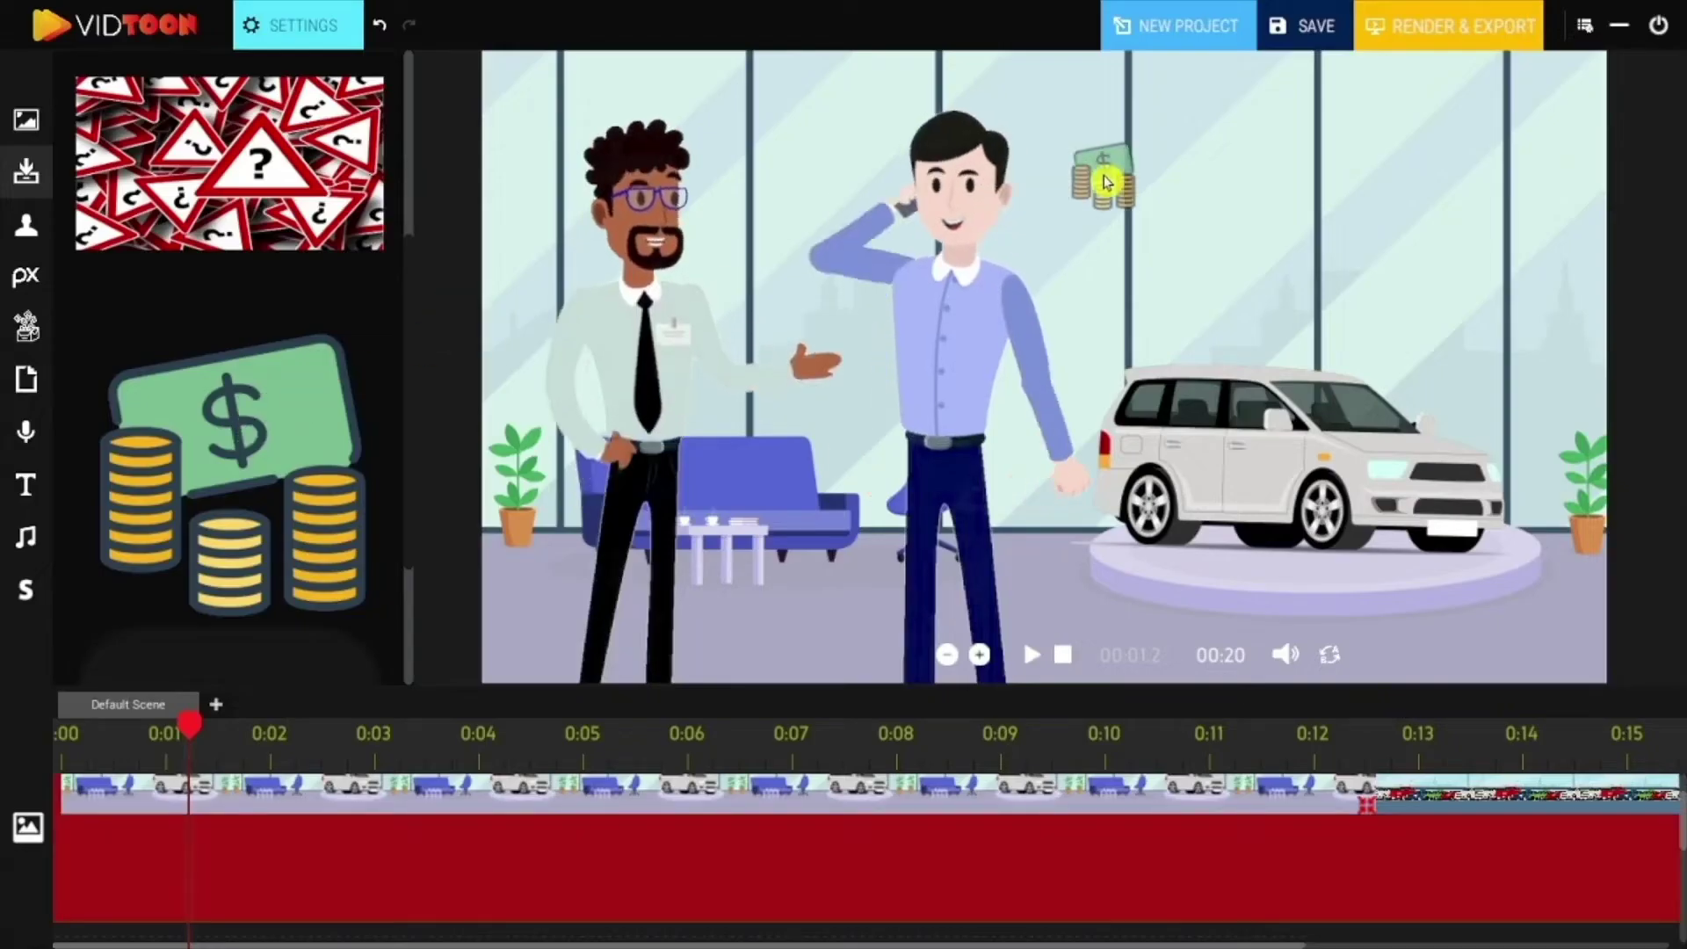
left_click_drag(248, 854, 887, 845)
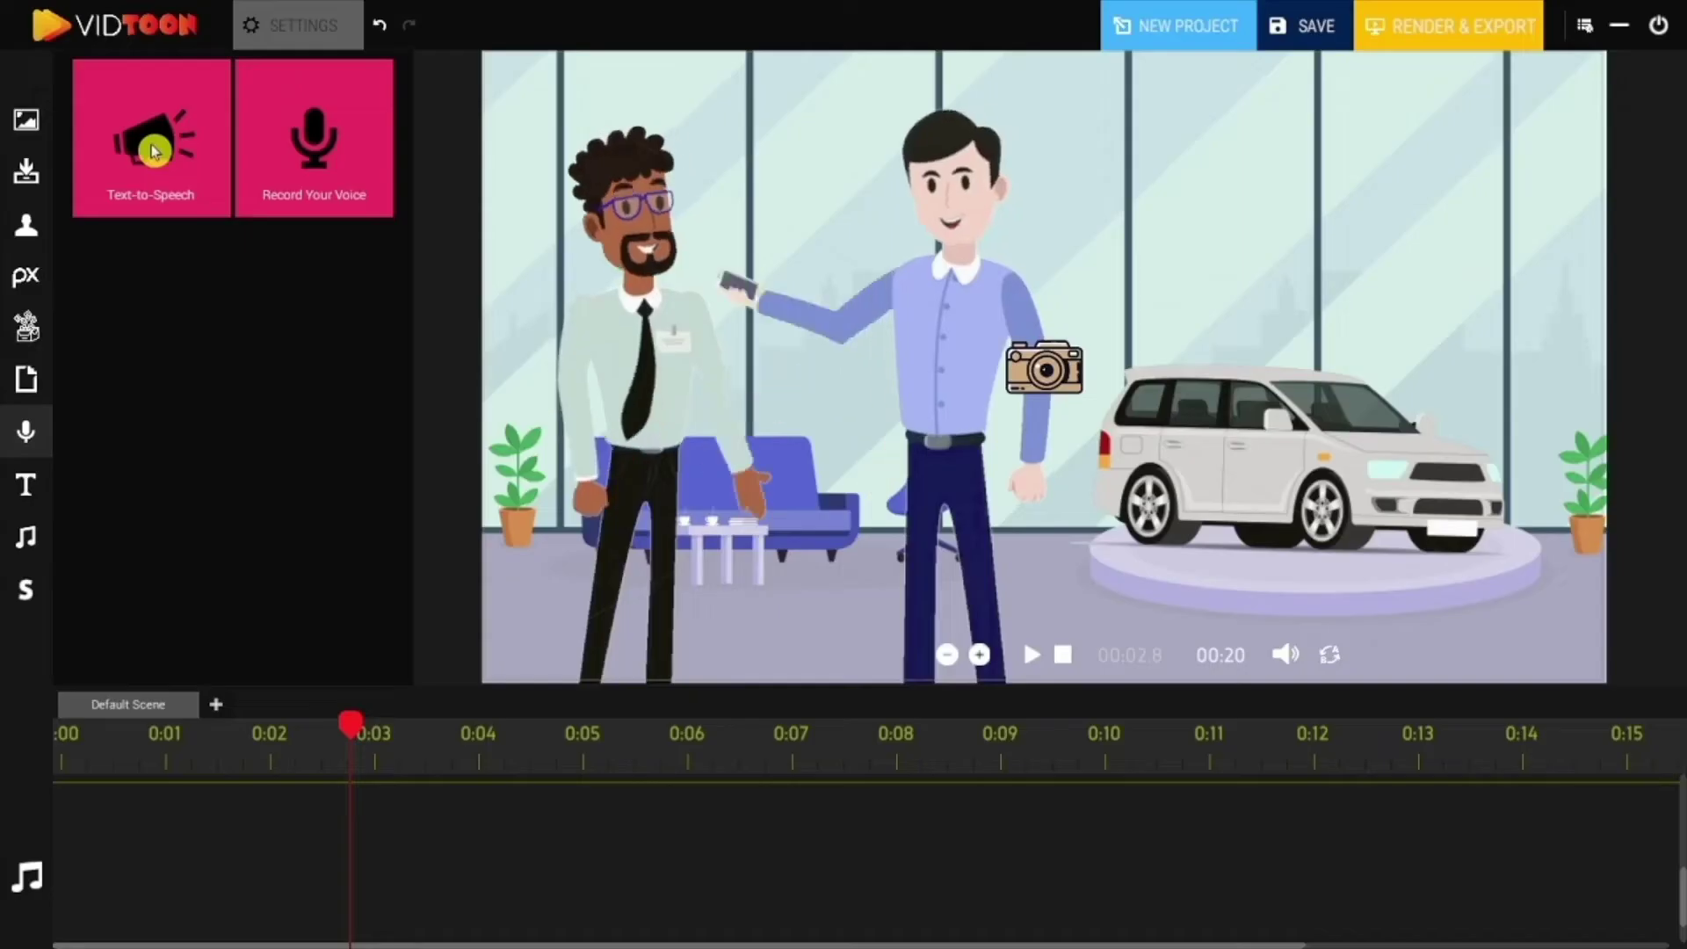
Add a Text-to-Speech clip starting at 2.0 seconds with a 6.0-second duration, using the Microsoft David Desktop voice.
left_click_drag(145, 145, 872, 818)
left_click(759, 821)
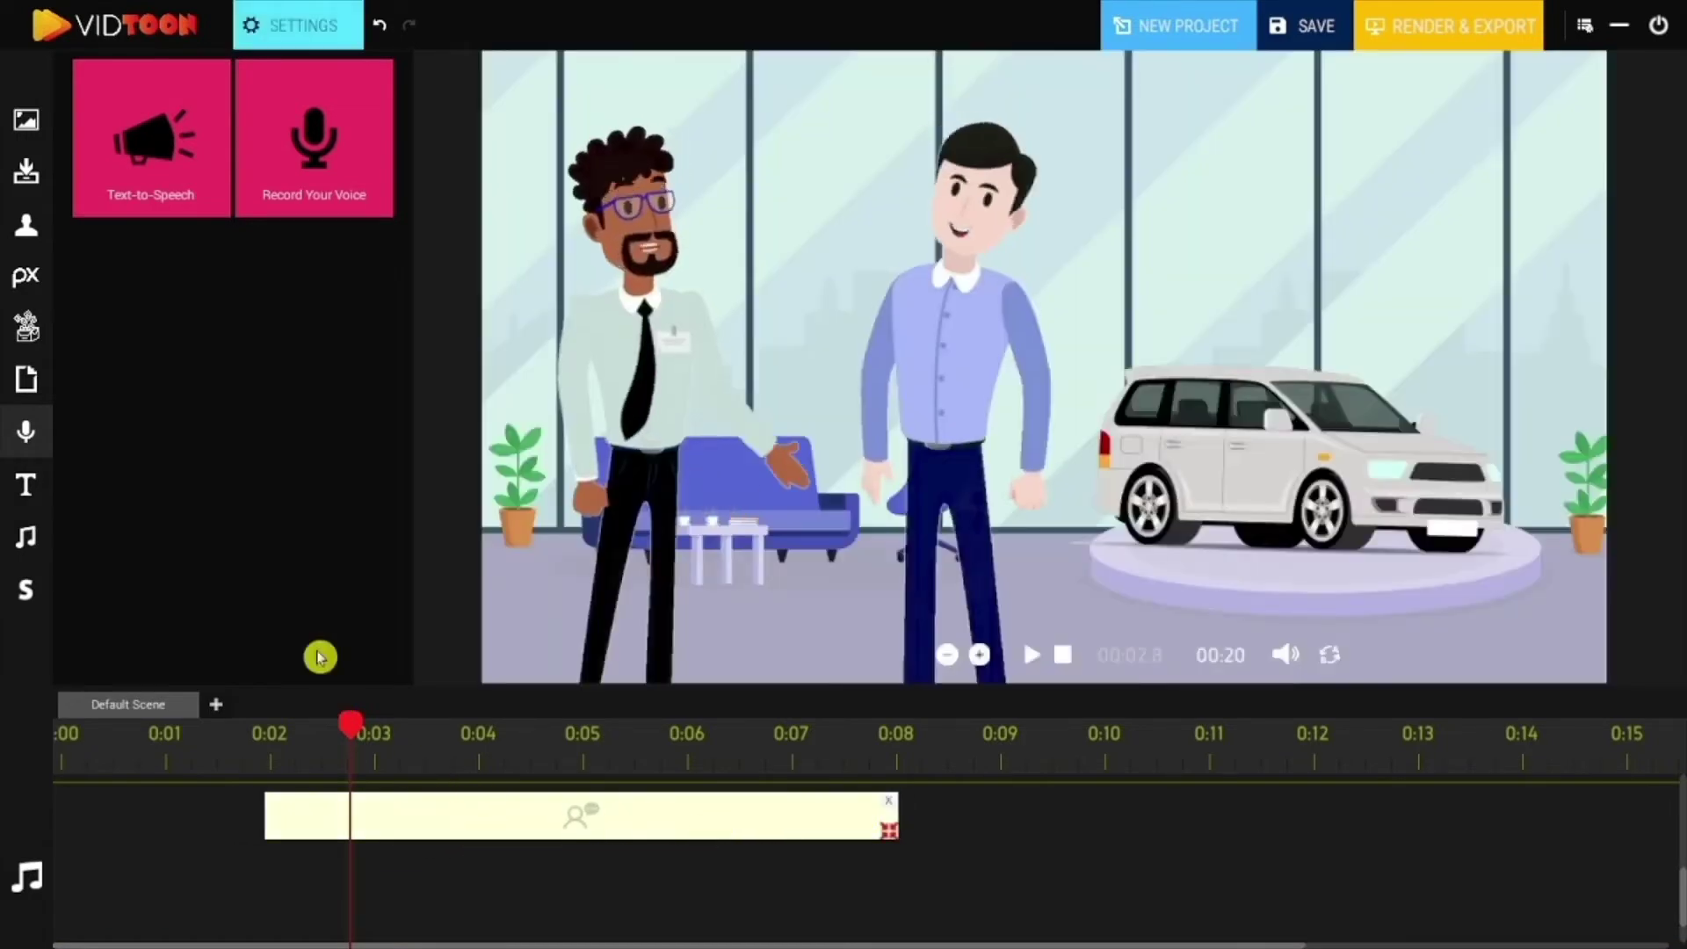
left_click(282, 31)
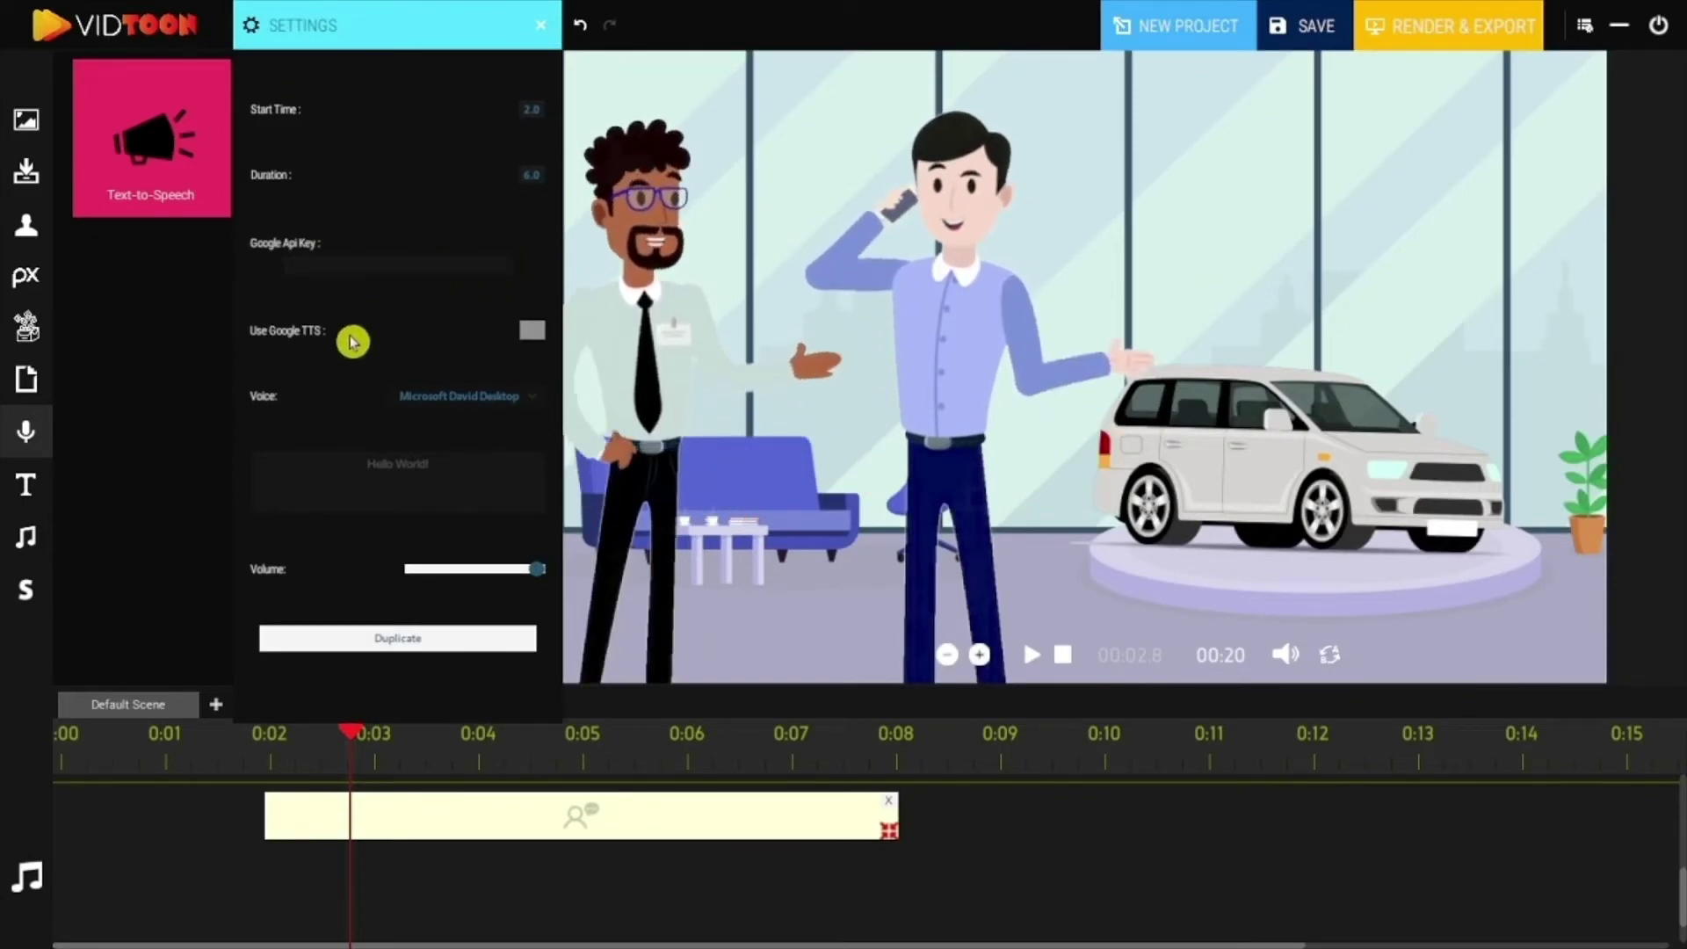
left_click(494, 408)
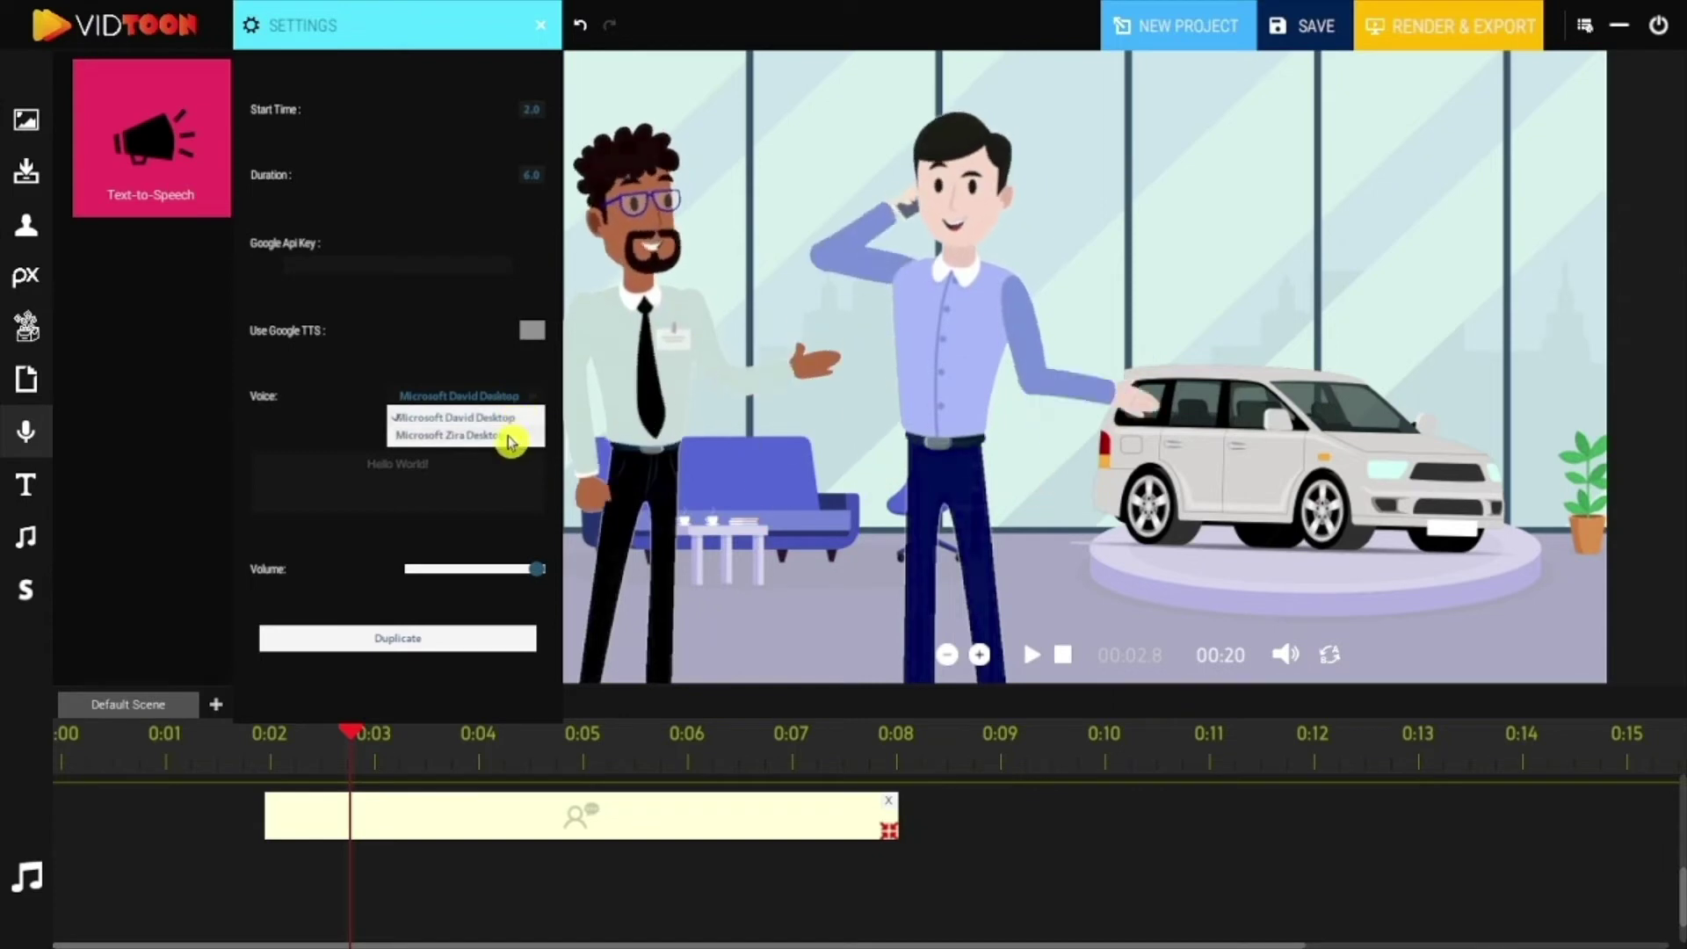
left_click(510, 435)
left_click(518, 413)
left_click(492, 420)
Replace the Text-to-Speech clip's default text with "Are You looking for a good car".
triple_click(291, 473)
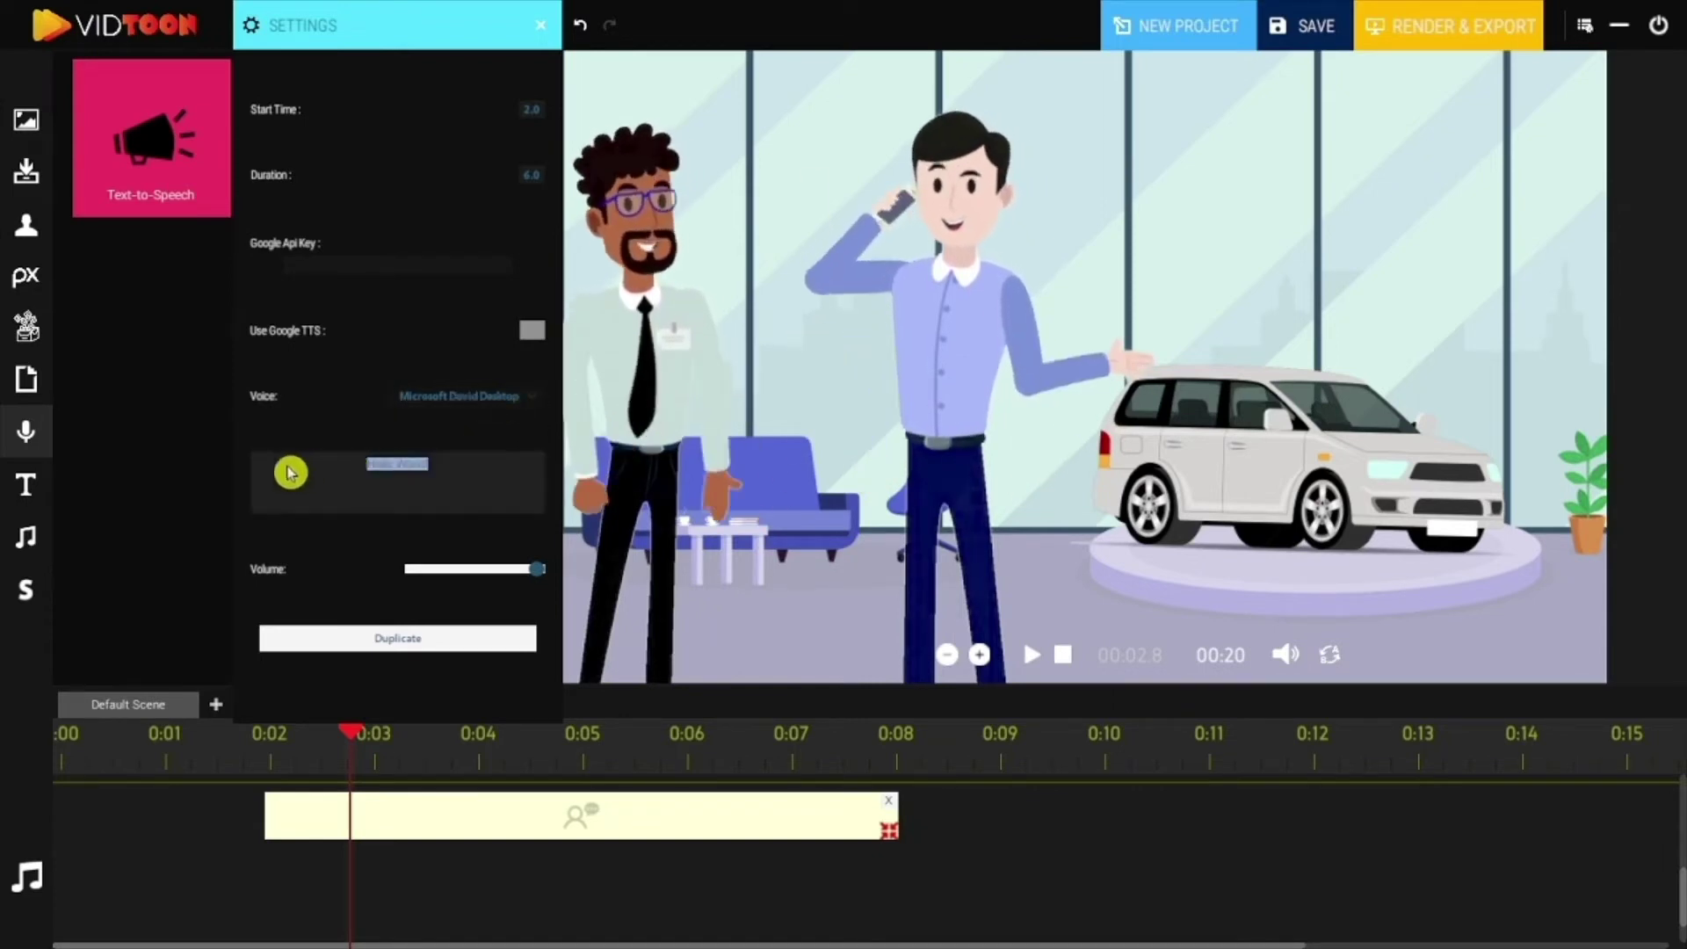
type("Are You looking")
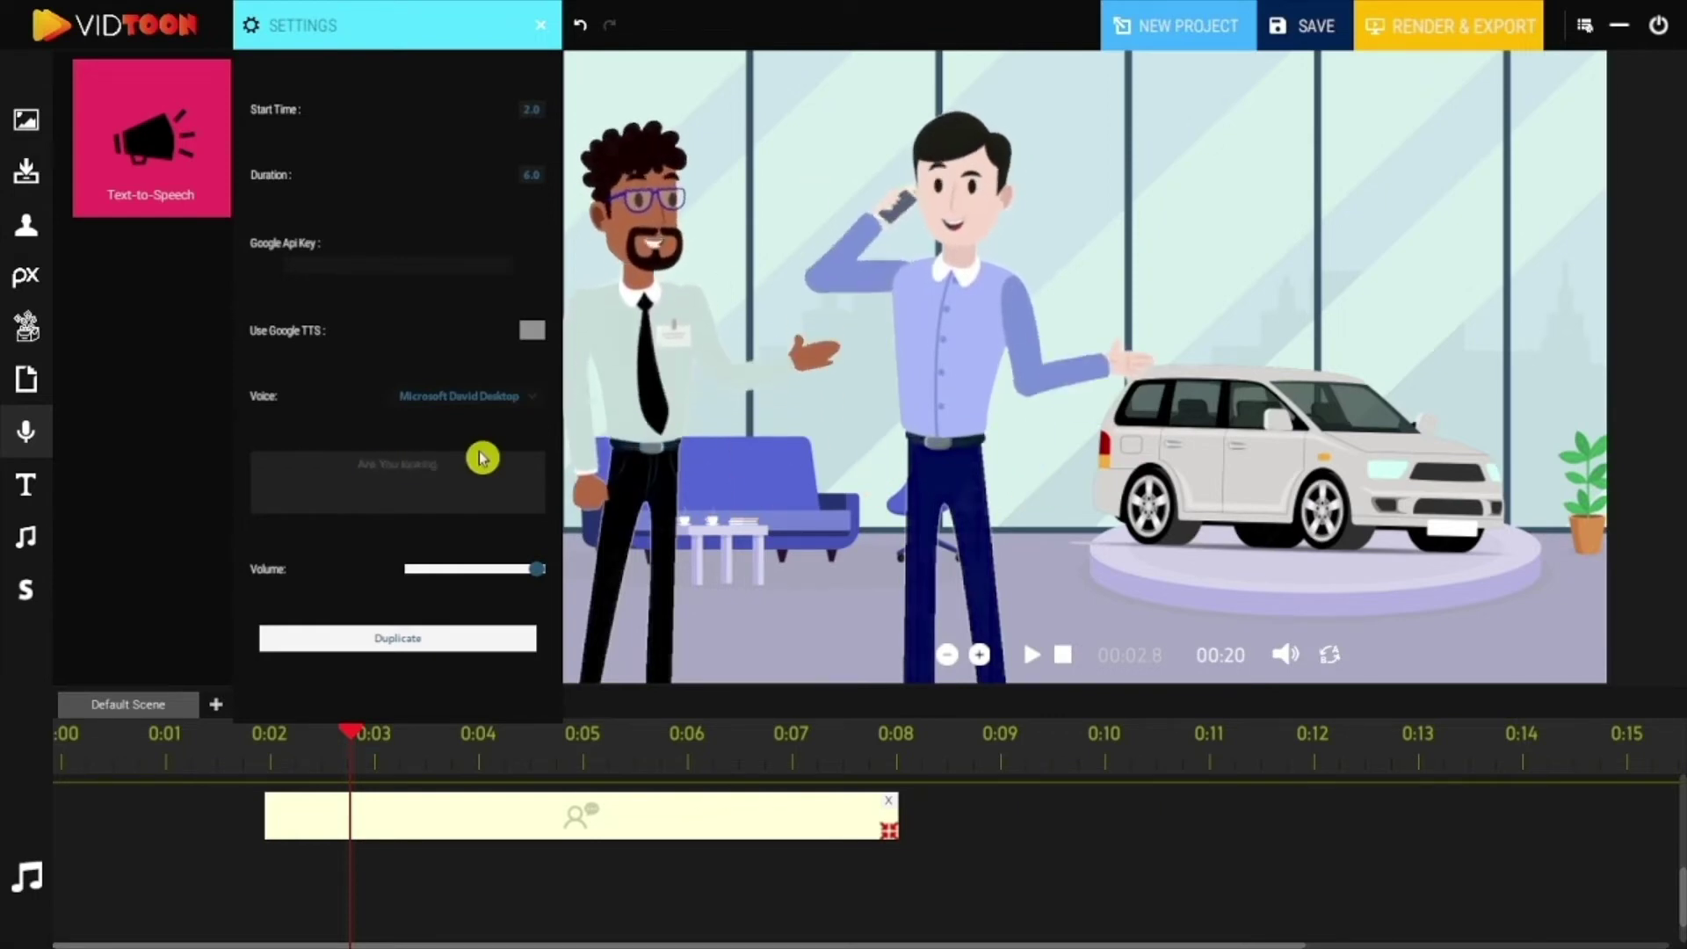
type(" for a good car")
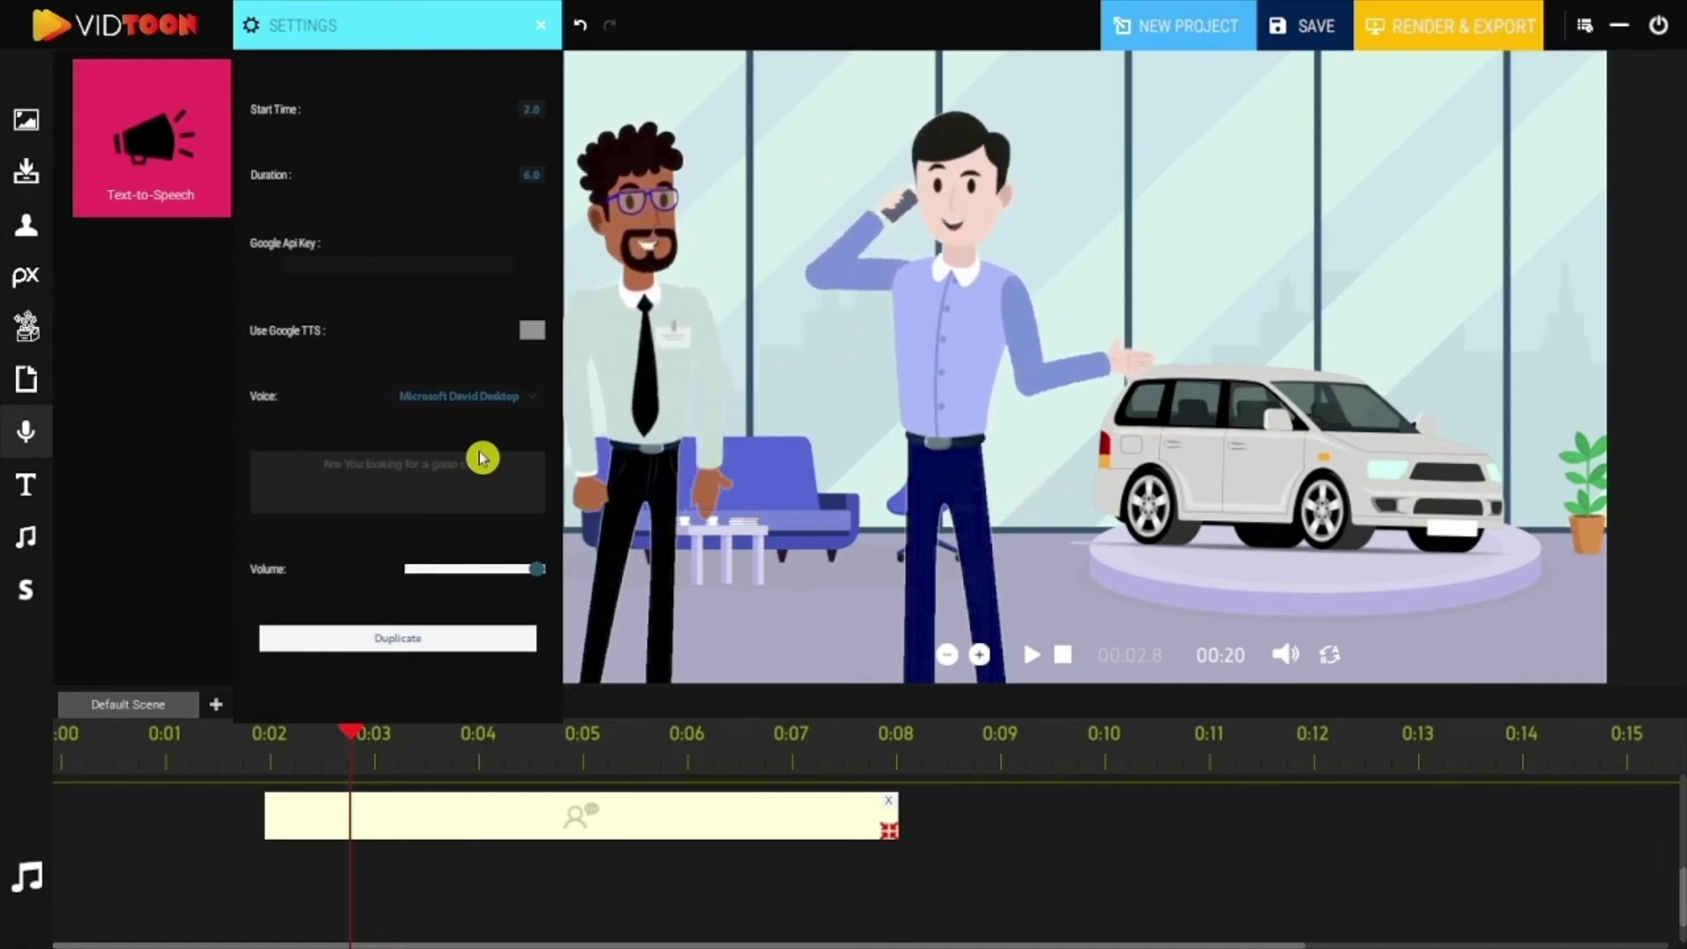
left_click(729, 489)
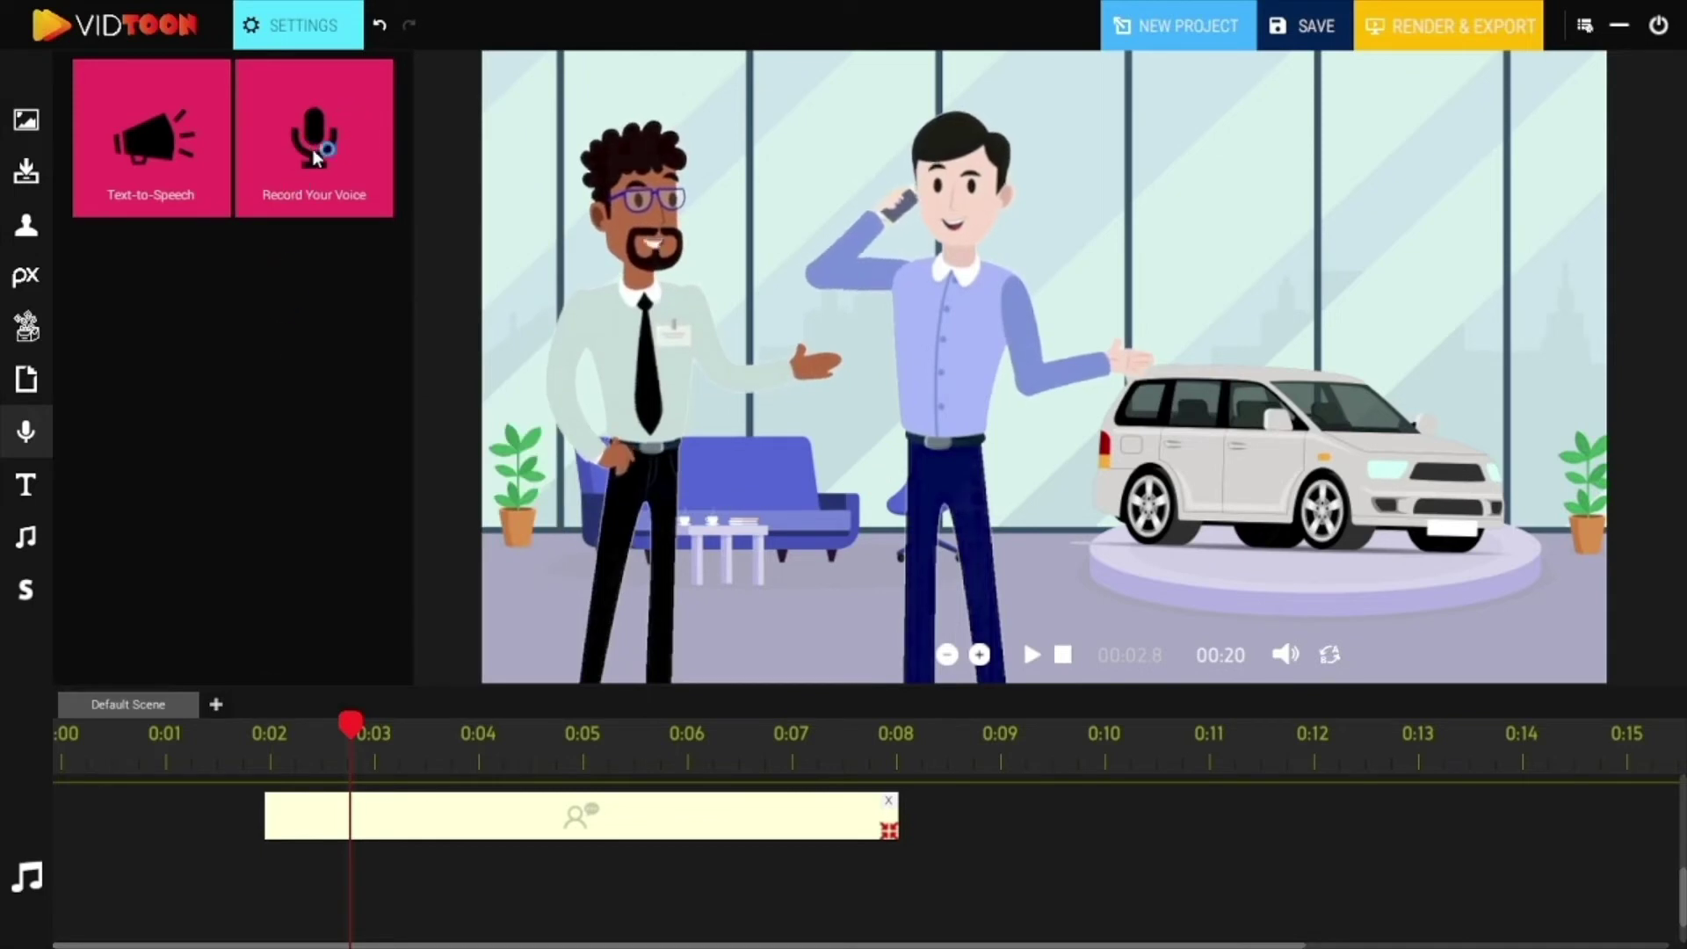
Add a Record Your Voice clip to the audio track, view its recording settings and delete the clip.
left_click_drag(314, 140, 1074, 882)
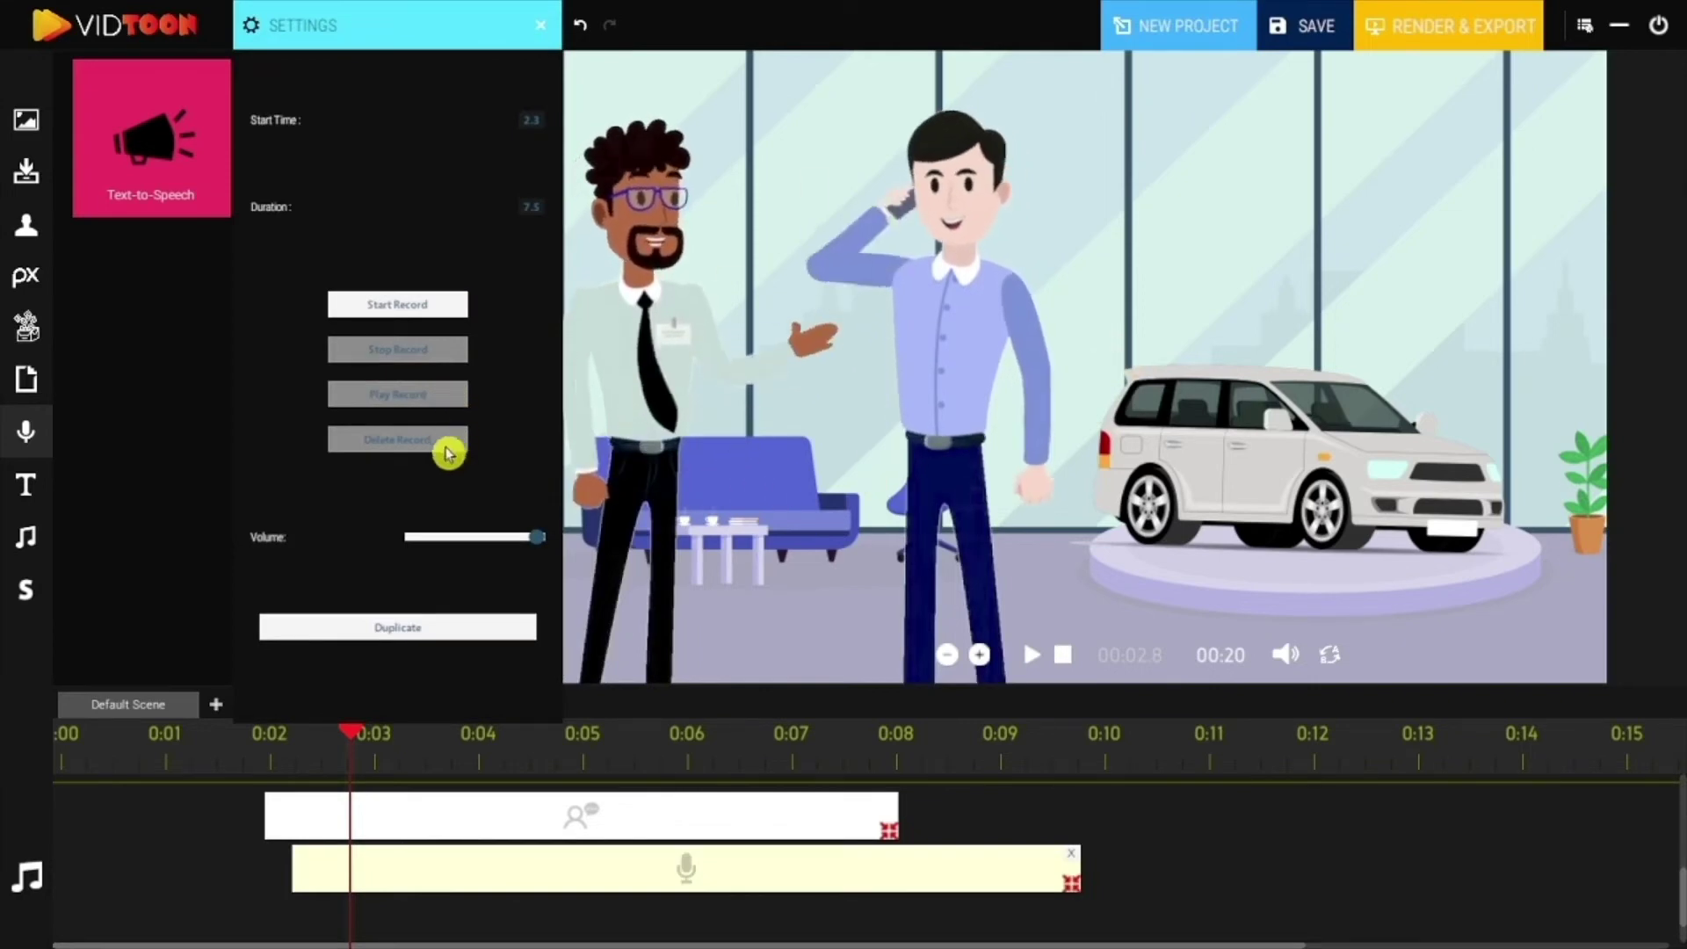
left_click(545, 34)
left_click(1071, 855)
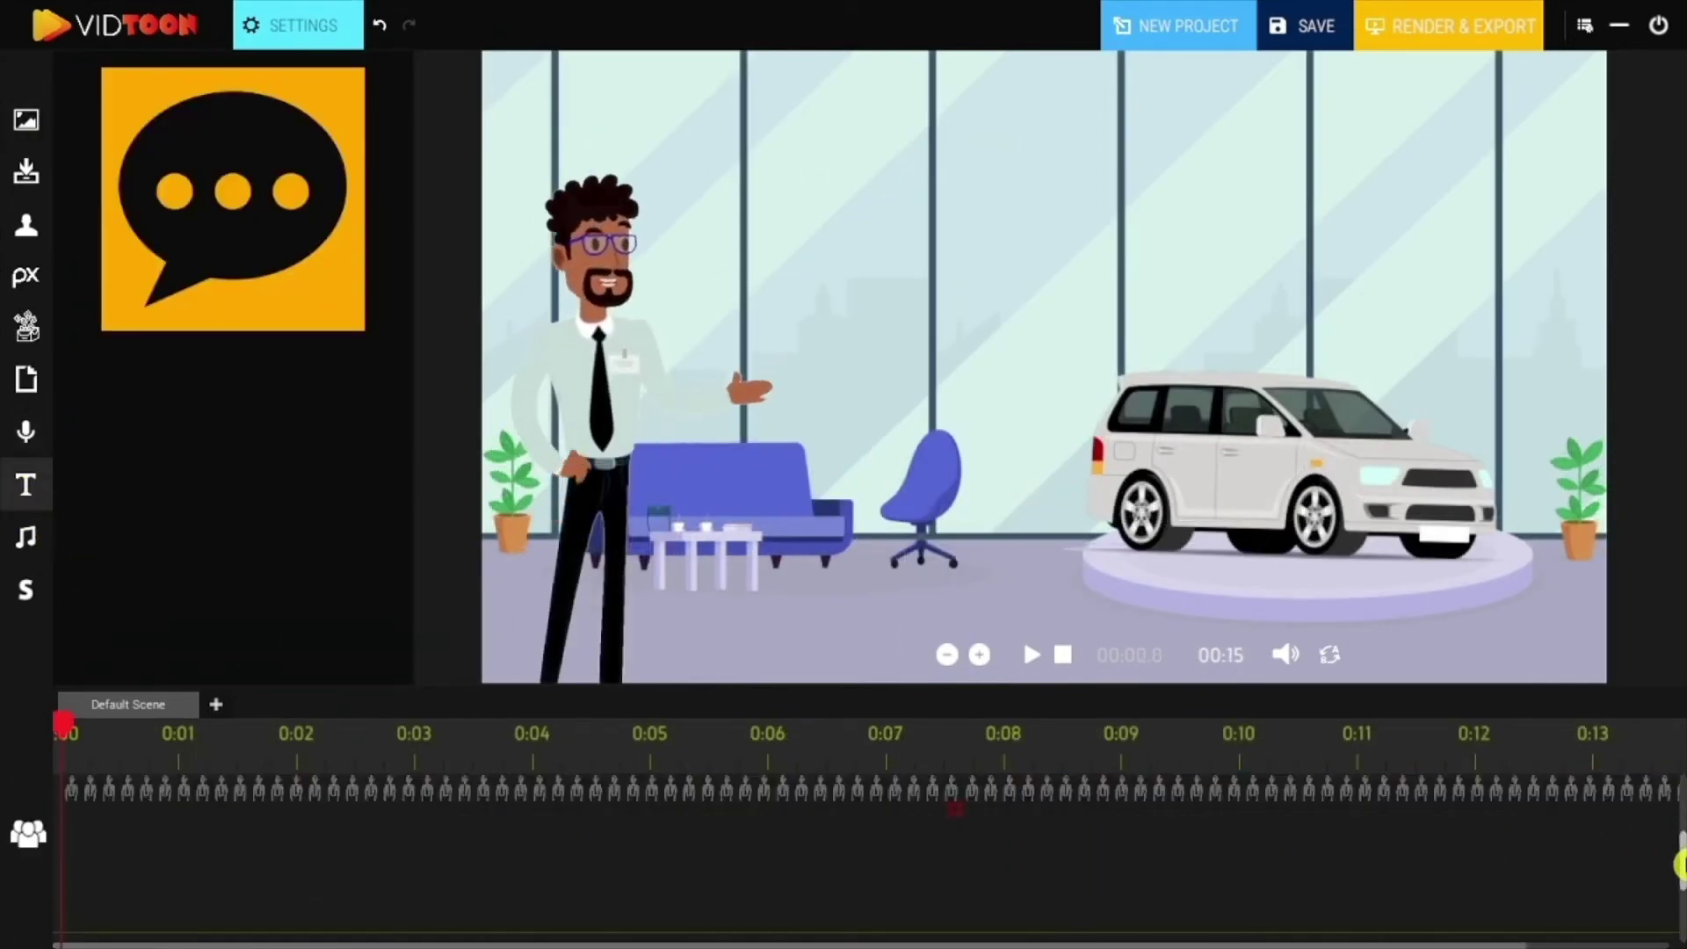
Add a text clip from 1 to 5 seconds, enter "Are you looking" as its text and preview the scene.
left_click_drag(1679, 865, 1679, 885)
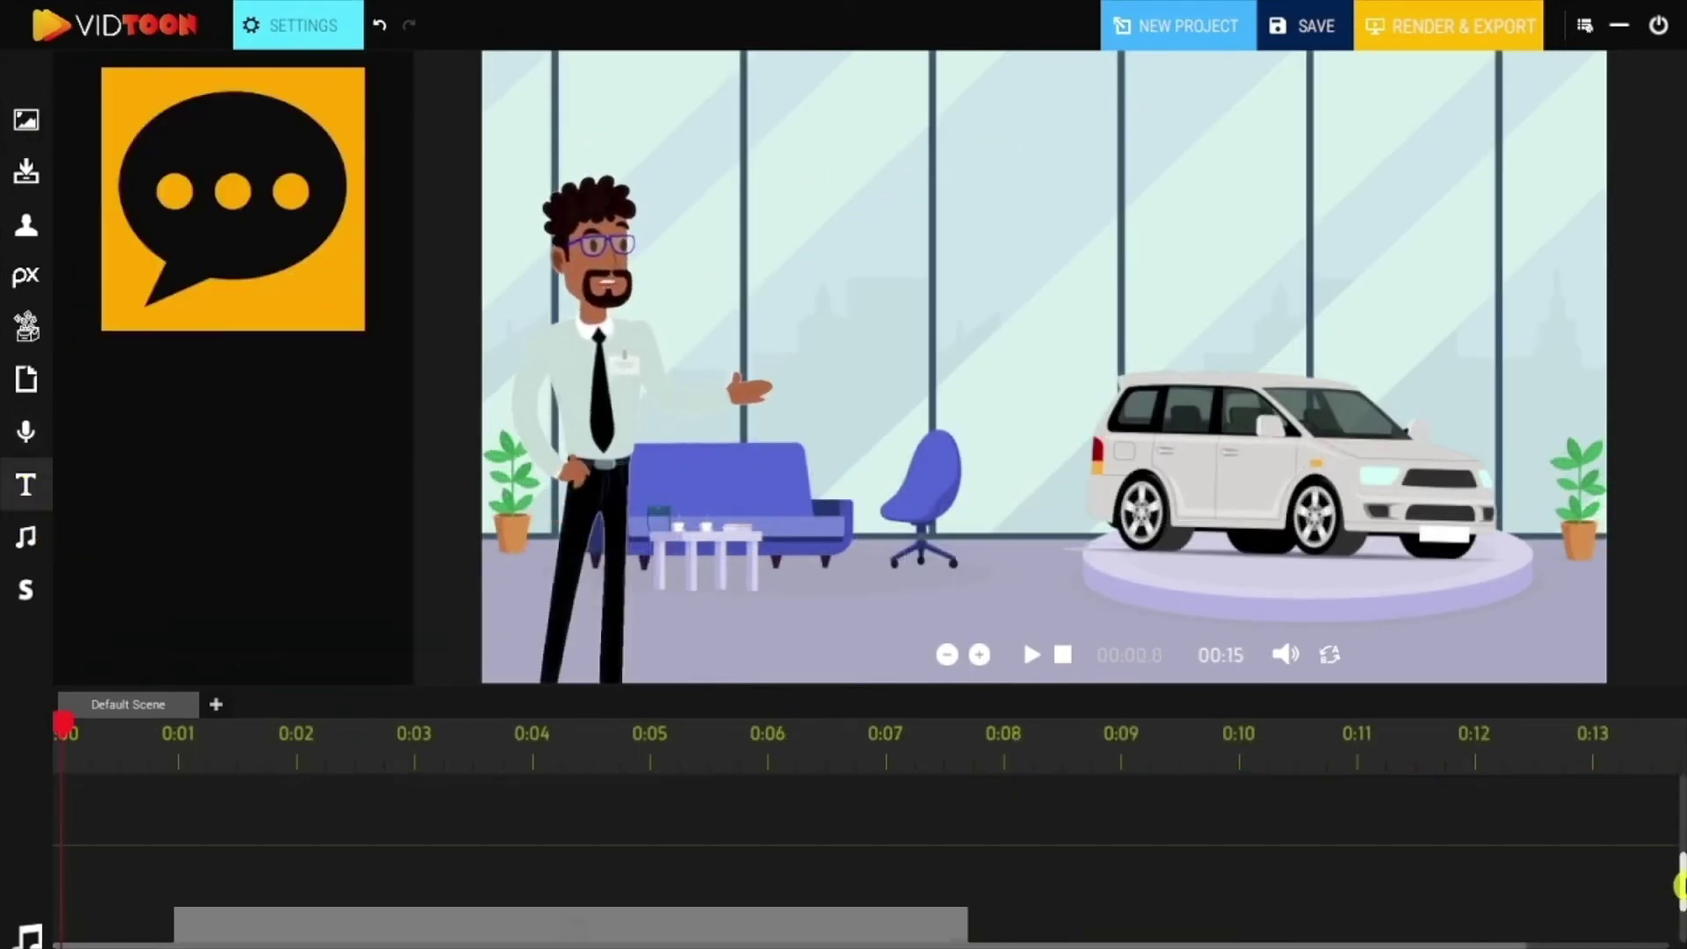
left_click_drag(192, 212, 335, 836)
left_click(315, 28)
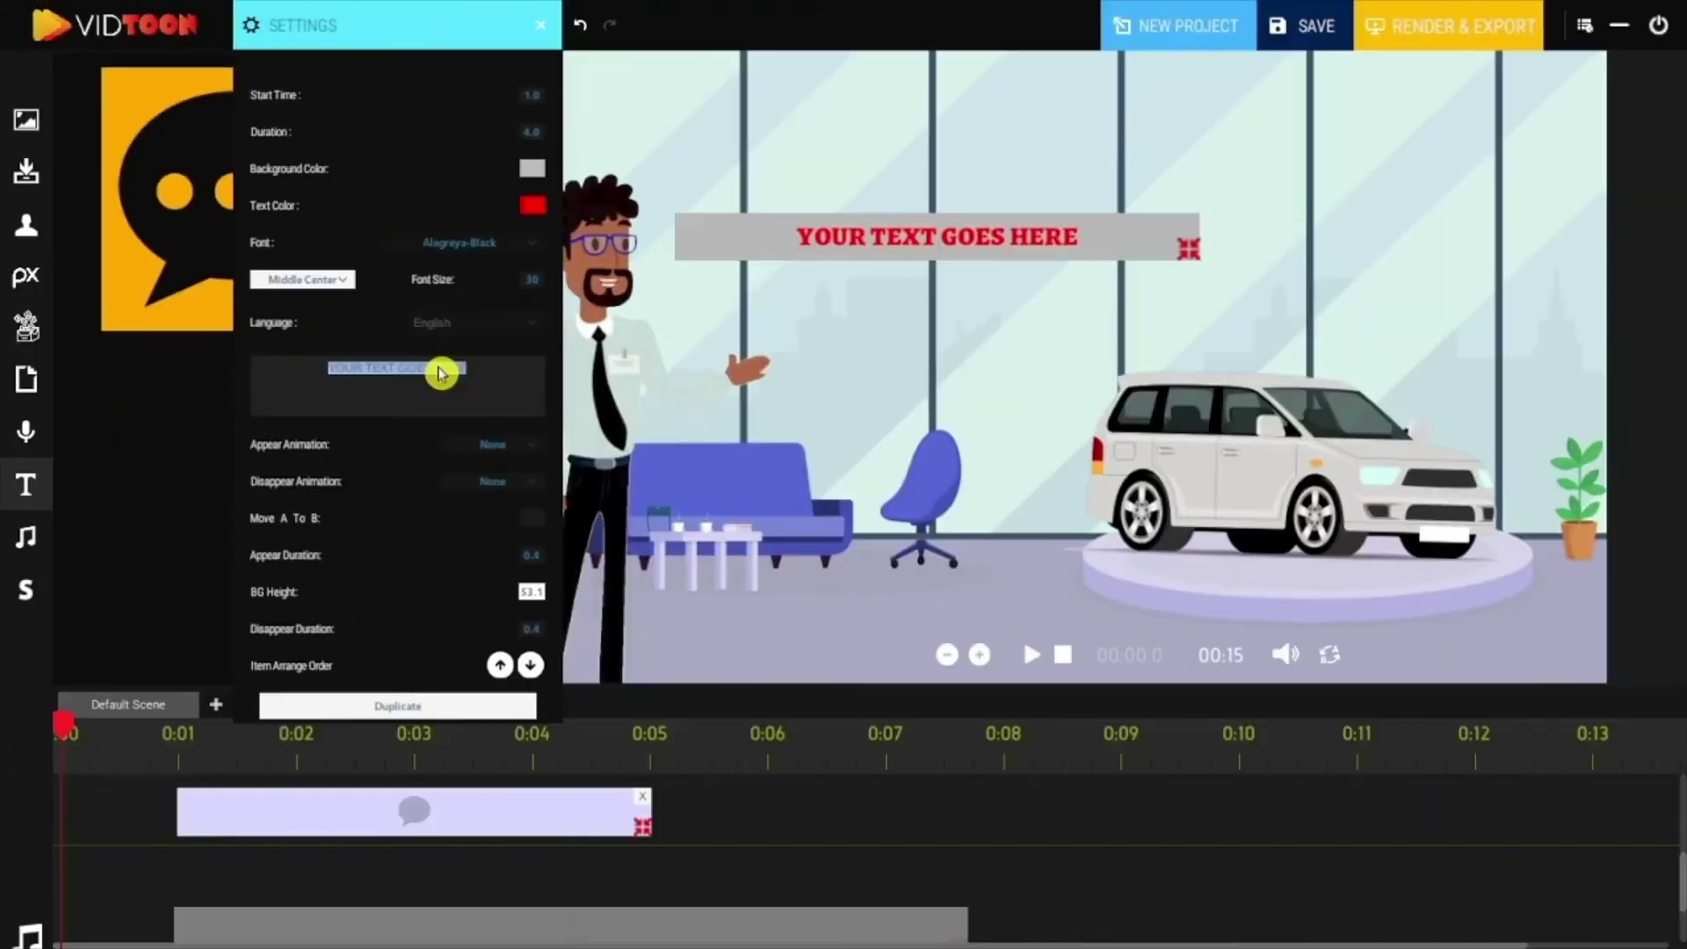
type("Are you looking")
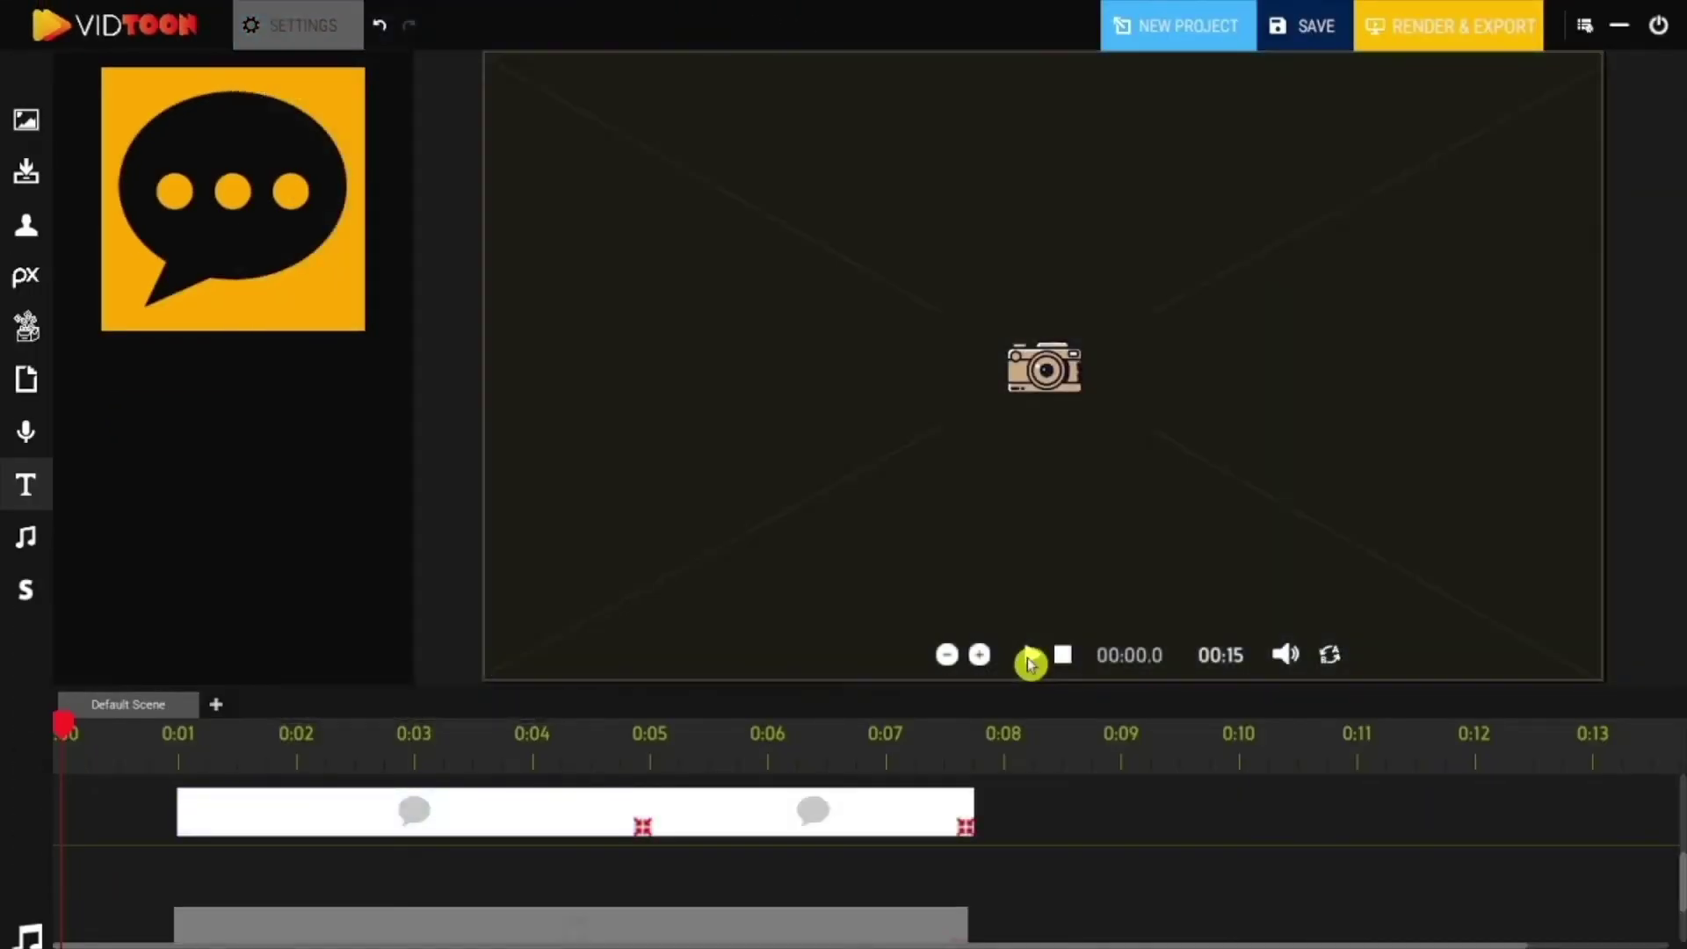
left_click(1031, 657)
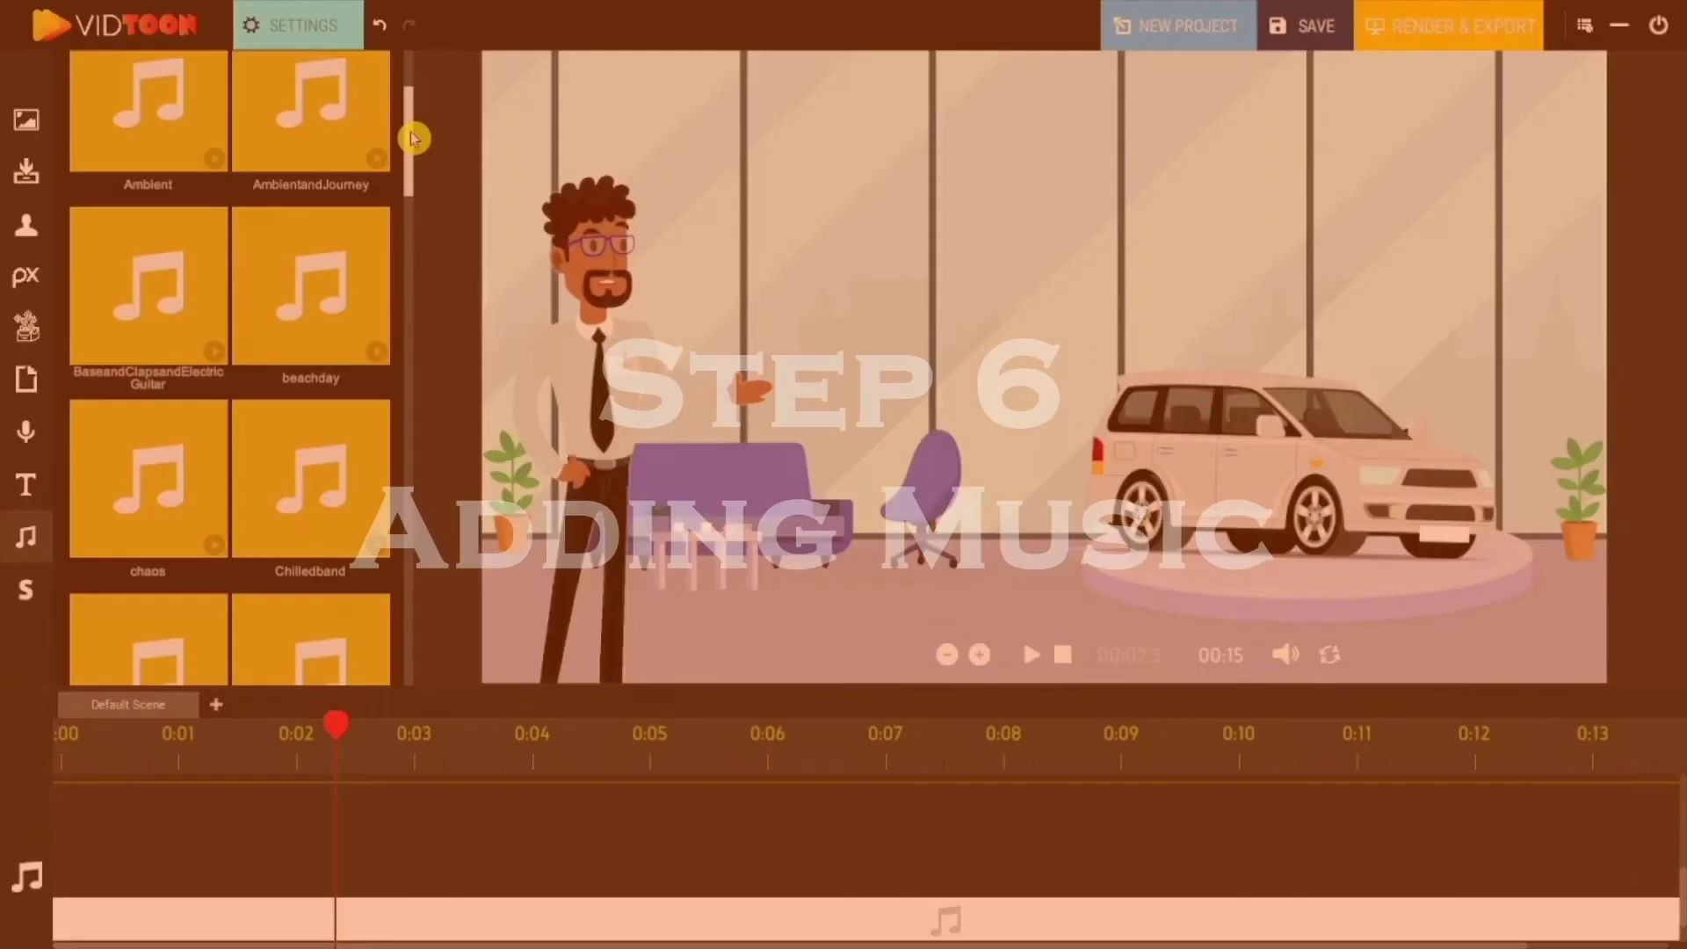
Add the Dancebattle music at the start of the audio track and extend its clip to the end of the scene.
left_click_drag(413, 131, 411, 270)
left_click_drag(411, 270, 407, 295)
left_click_drag(311, 484, 200, 832)
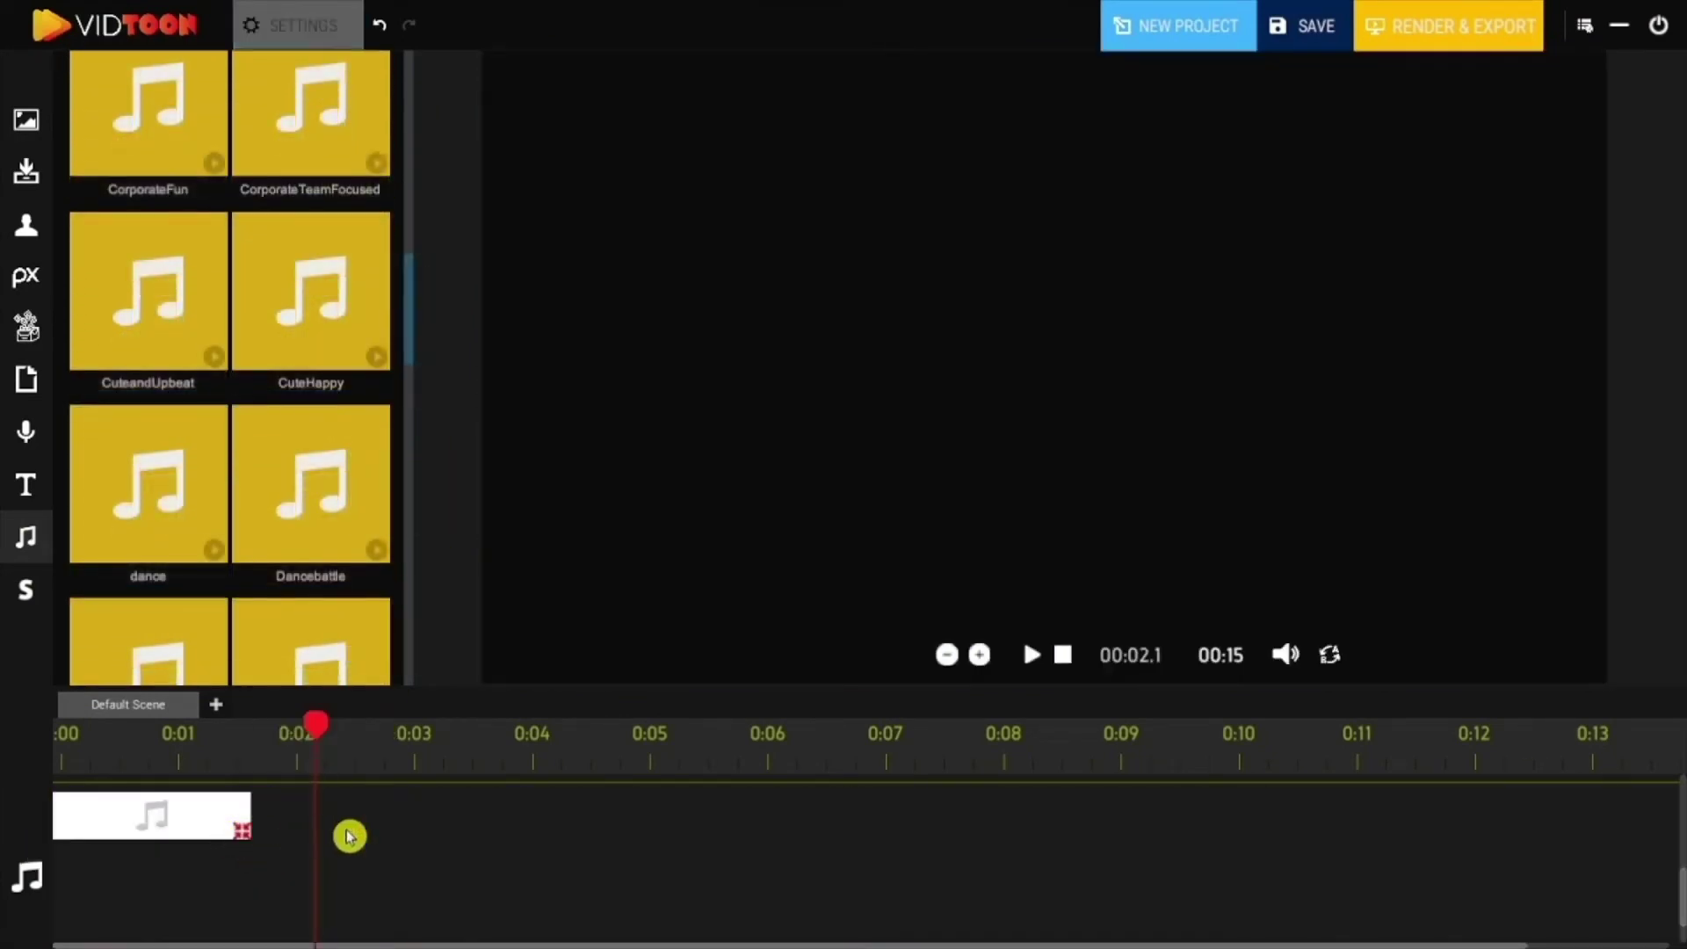
left_click_drag(349, 836, 1678, 836)
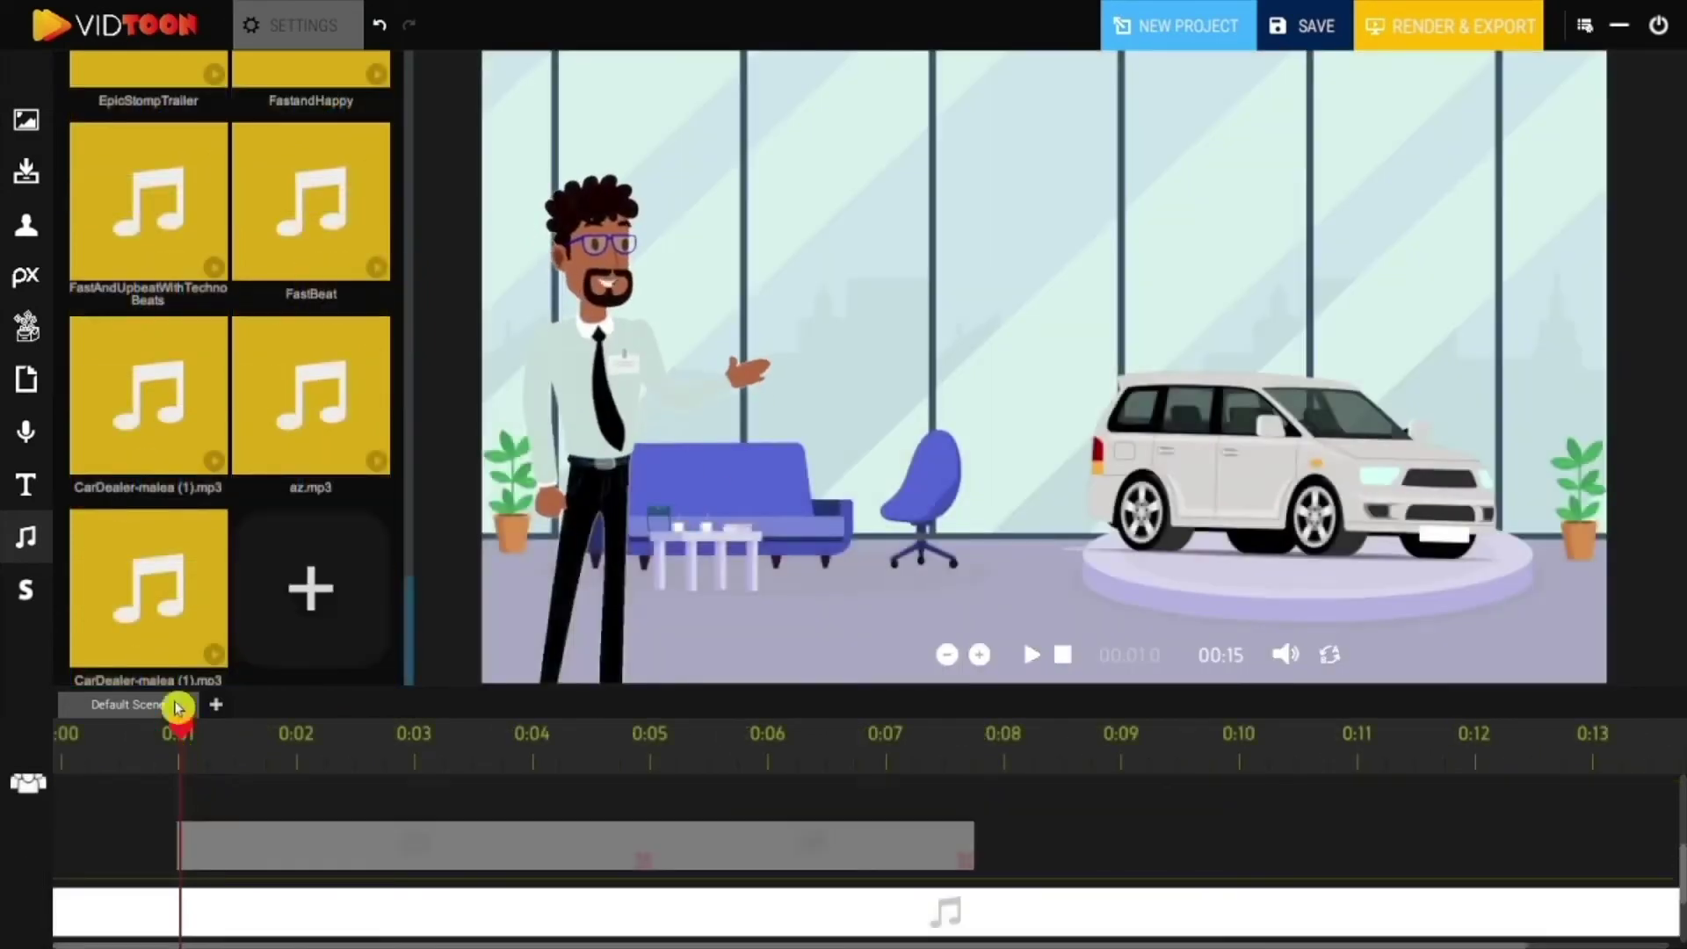
Lower the background music clip's volume to about 40 percent and preview the scene briefly.
left_click(306, 603)
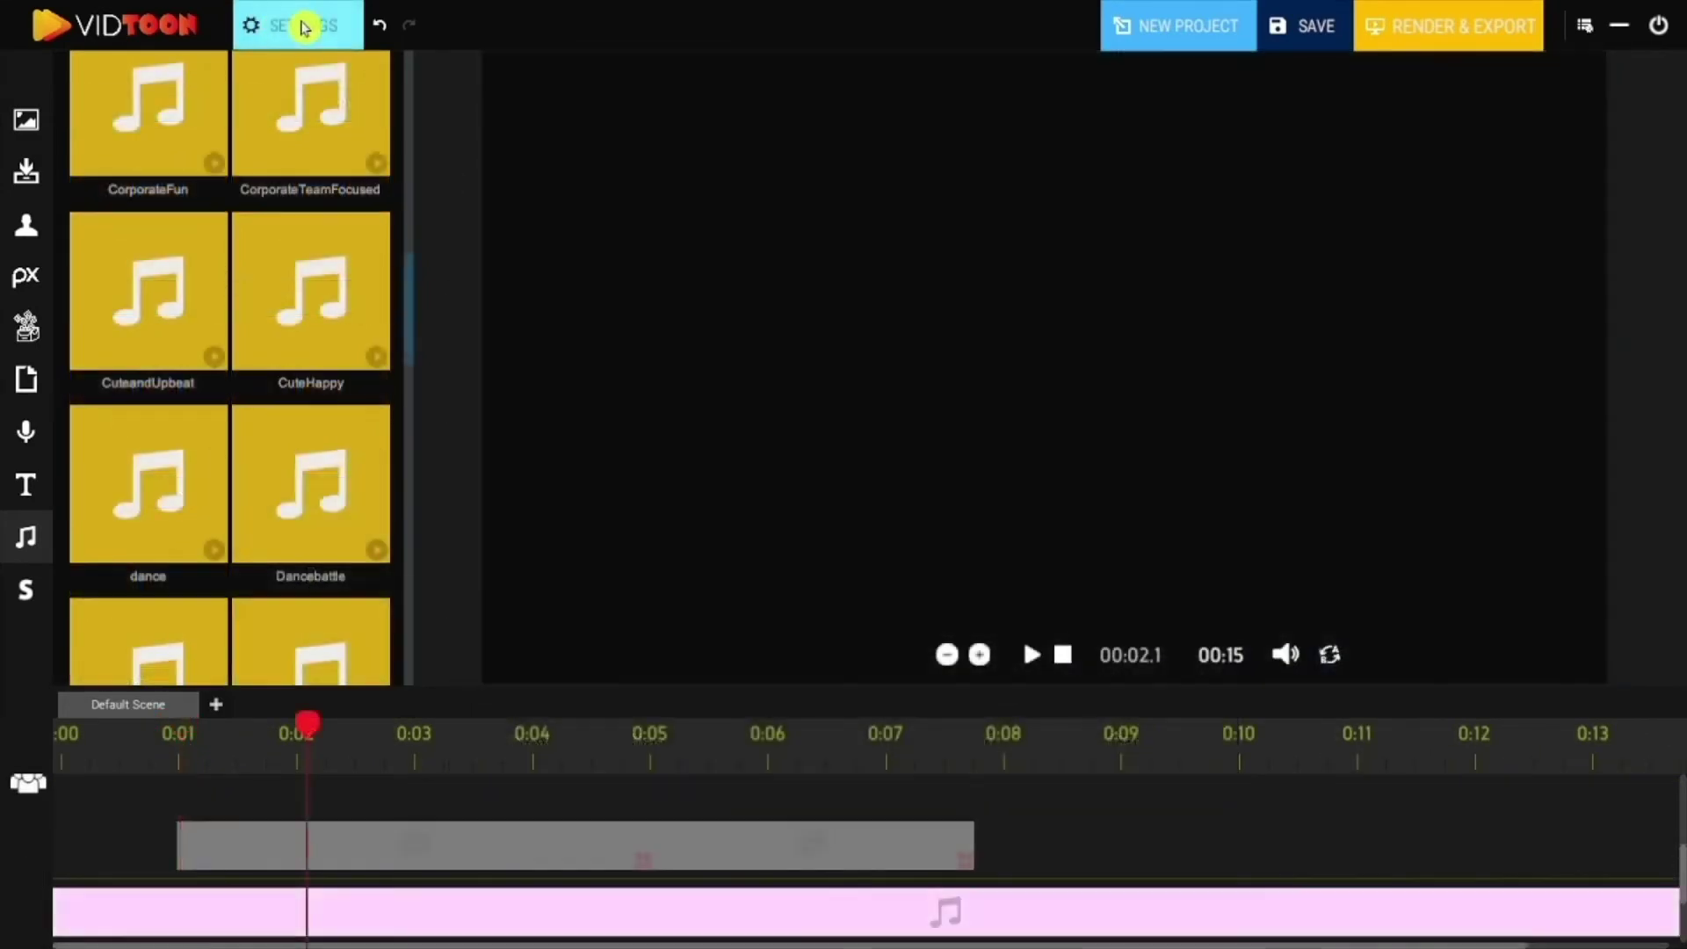
left_click_drag(542, 494, 464, 491)
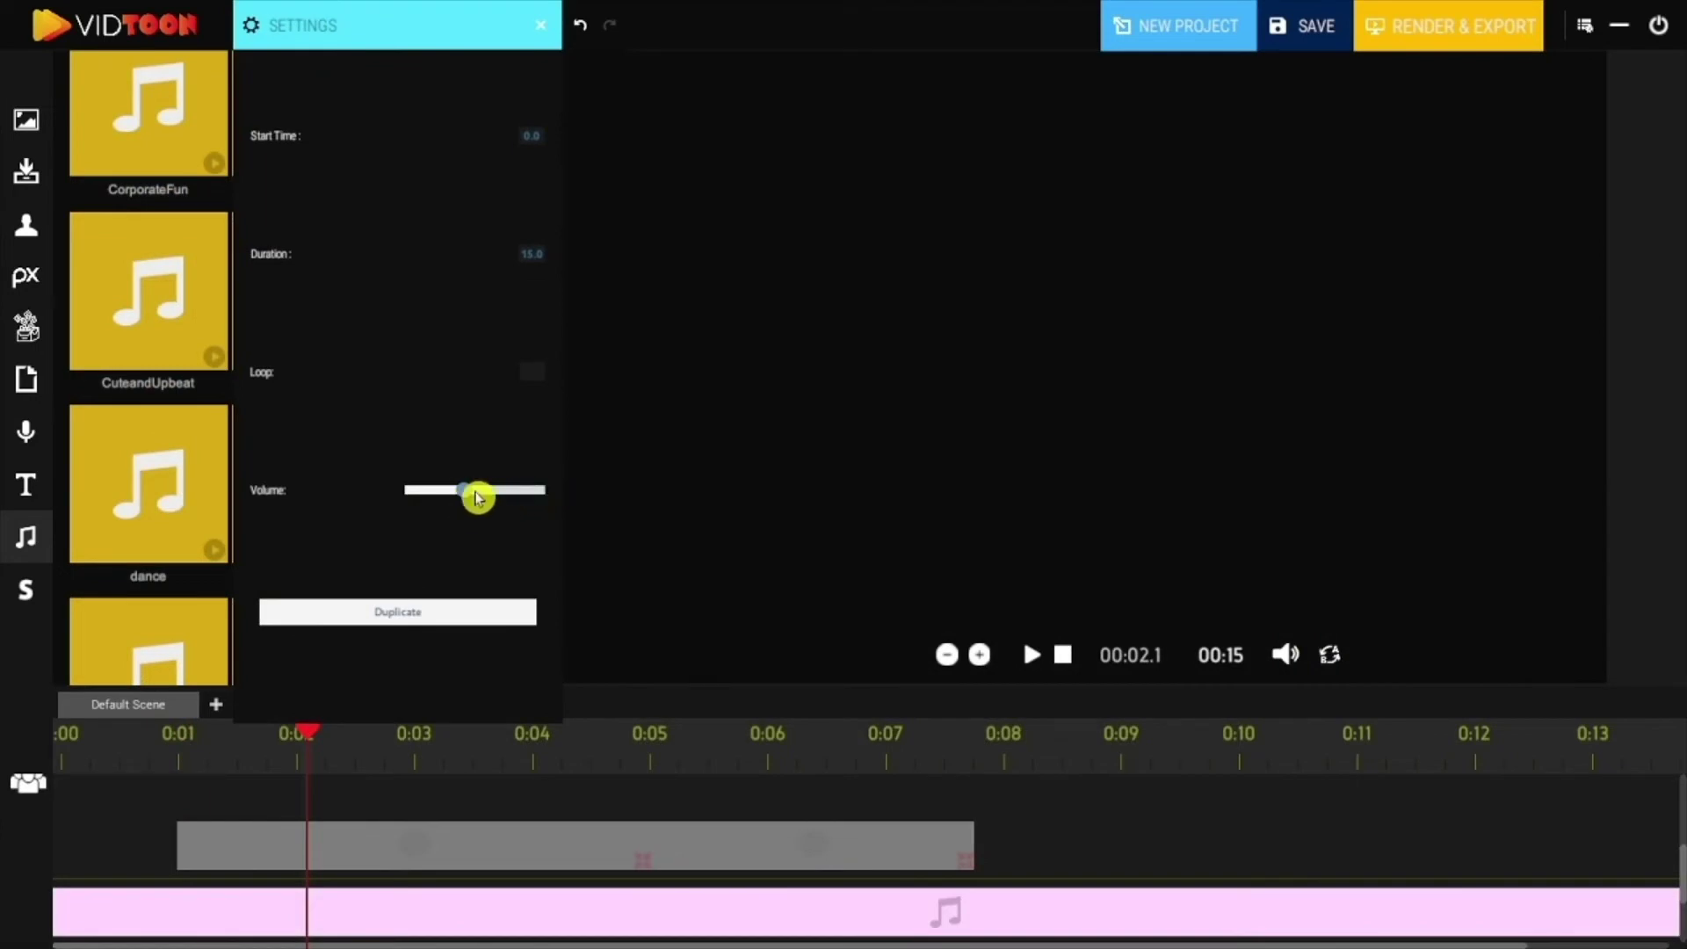
left_click(546, 26)
left_click(1035, 654)
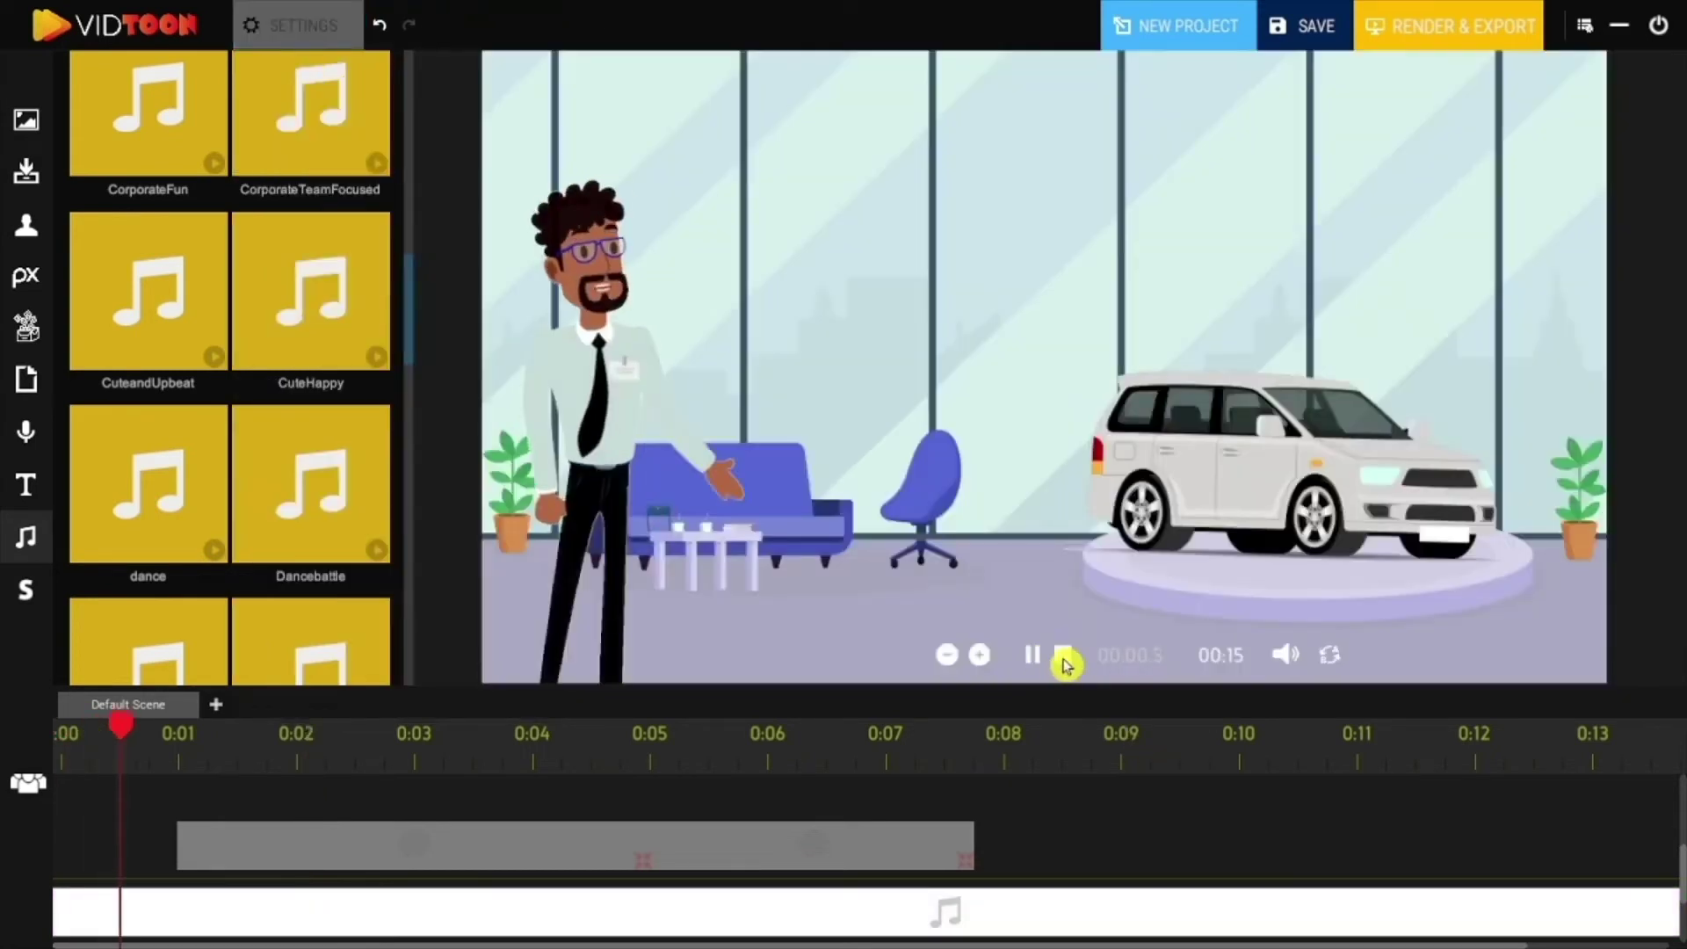
left_click(1063, 659)
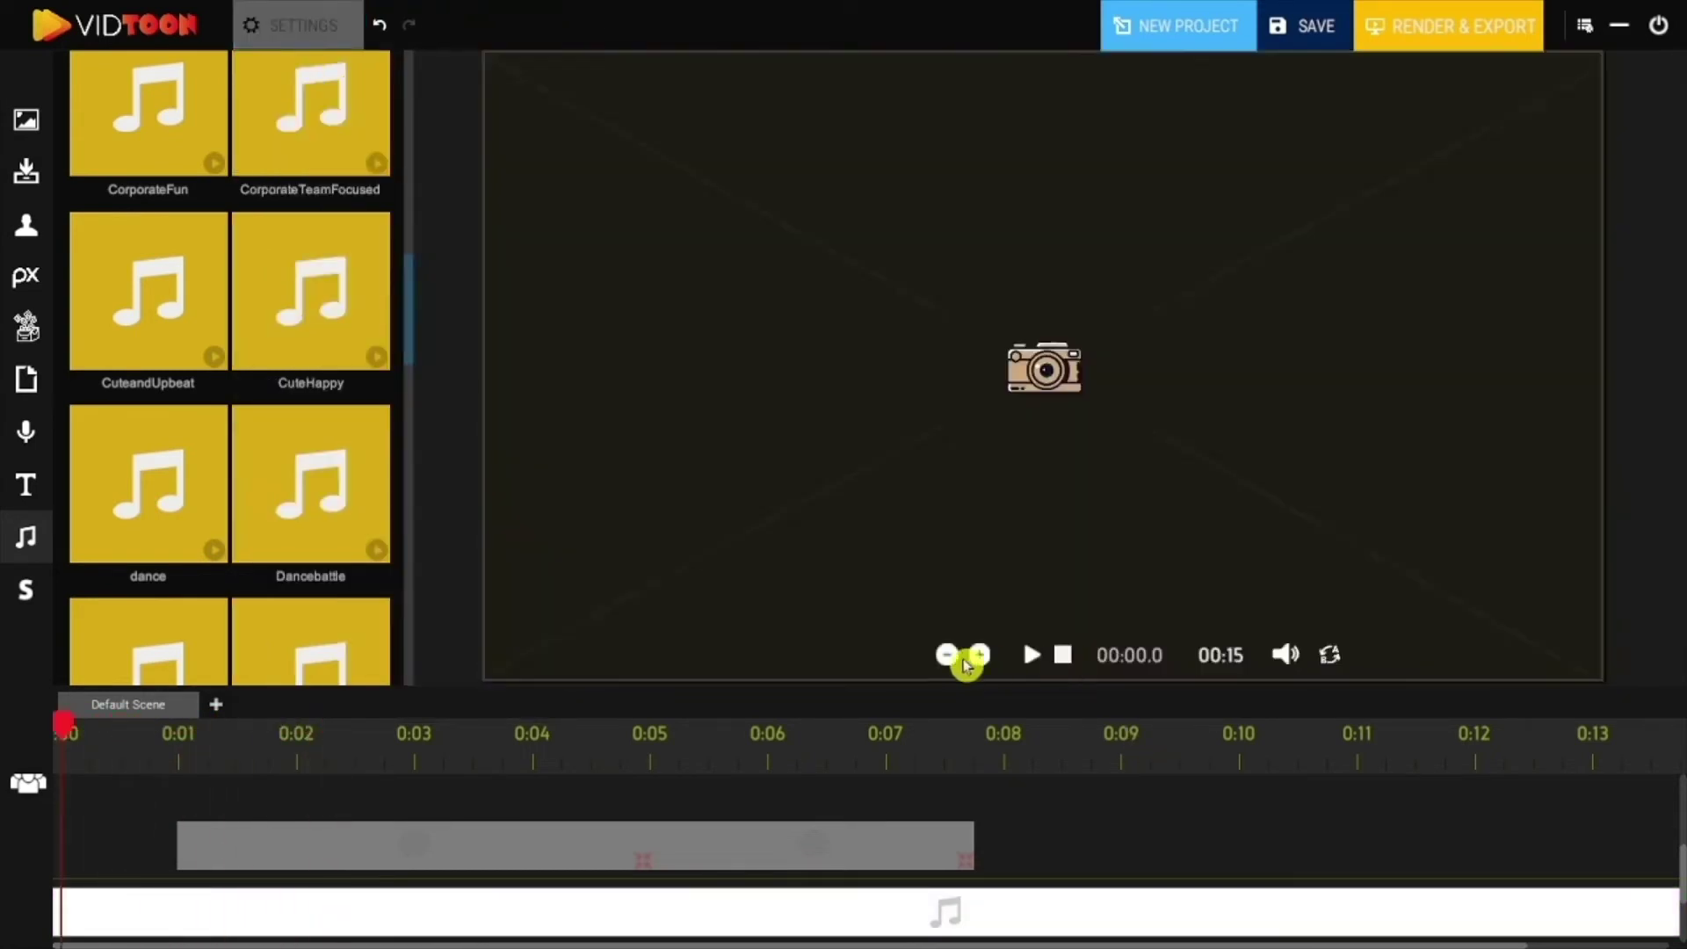
Move the playhead to 1 second and import CarDealer-malea (1).mp3 from the Desktop folder into the music library.
left_click_drag(413, 332, 392, 666)
left_click(175, 763)
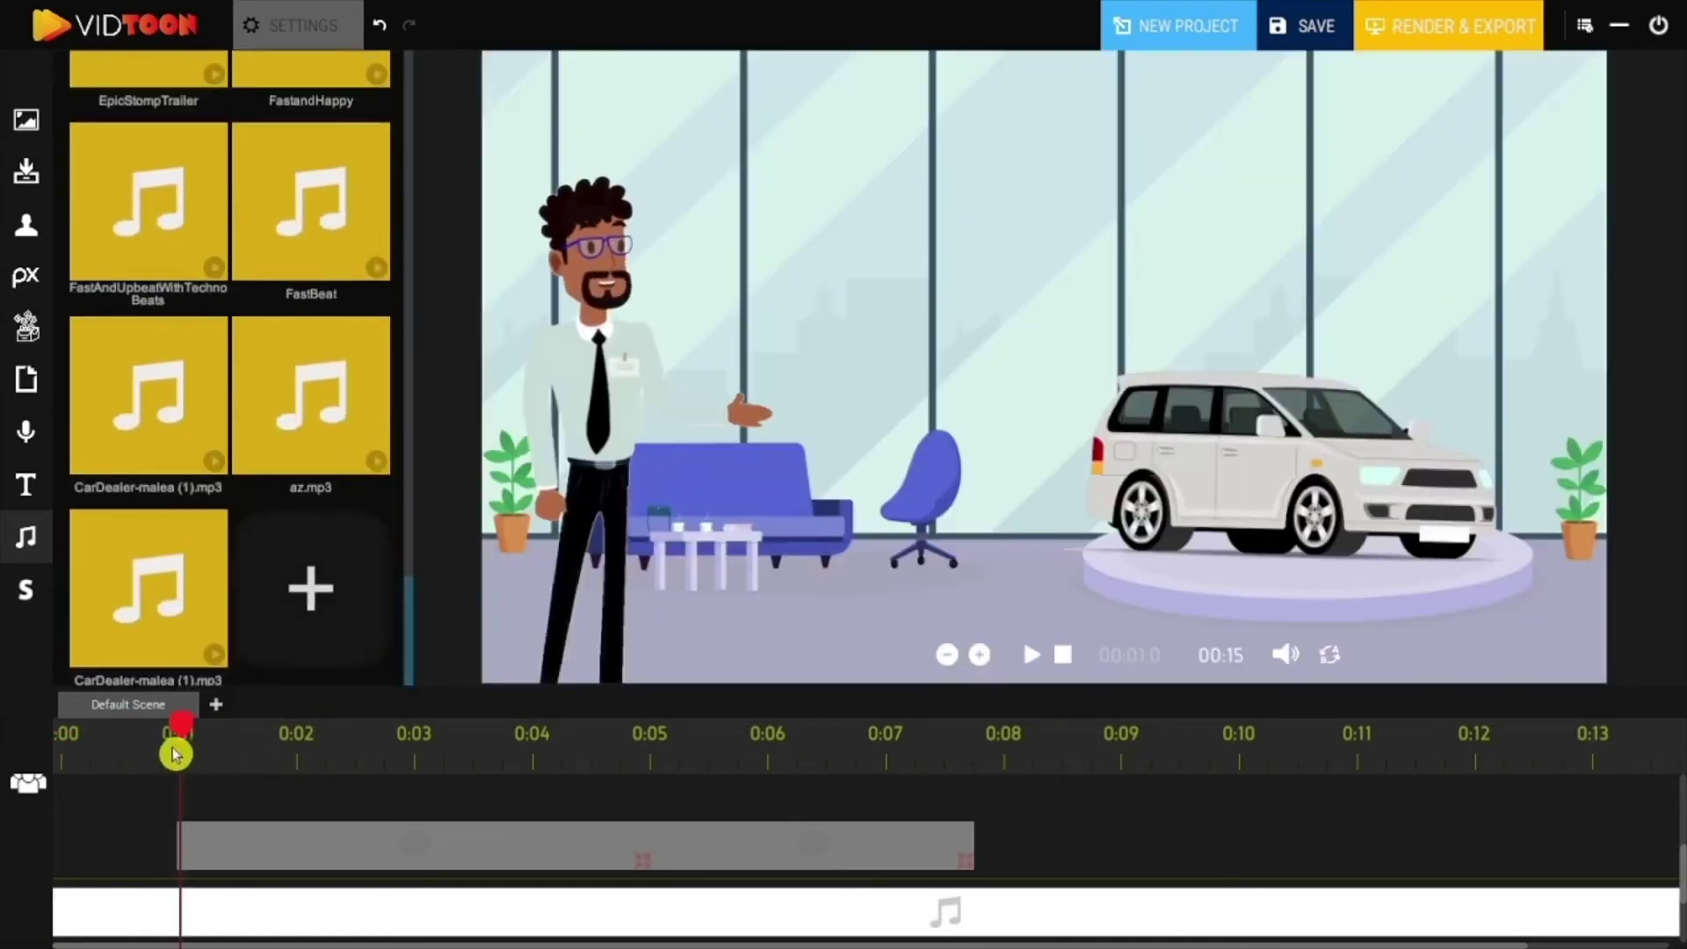
left_click(311, 590)
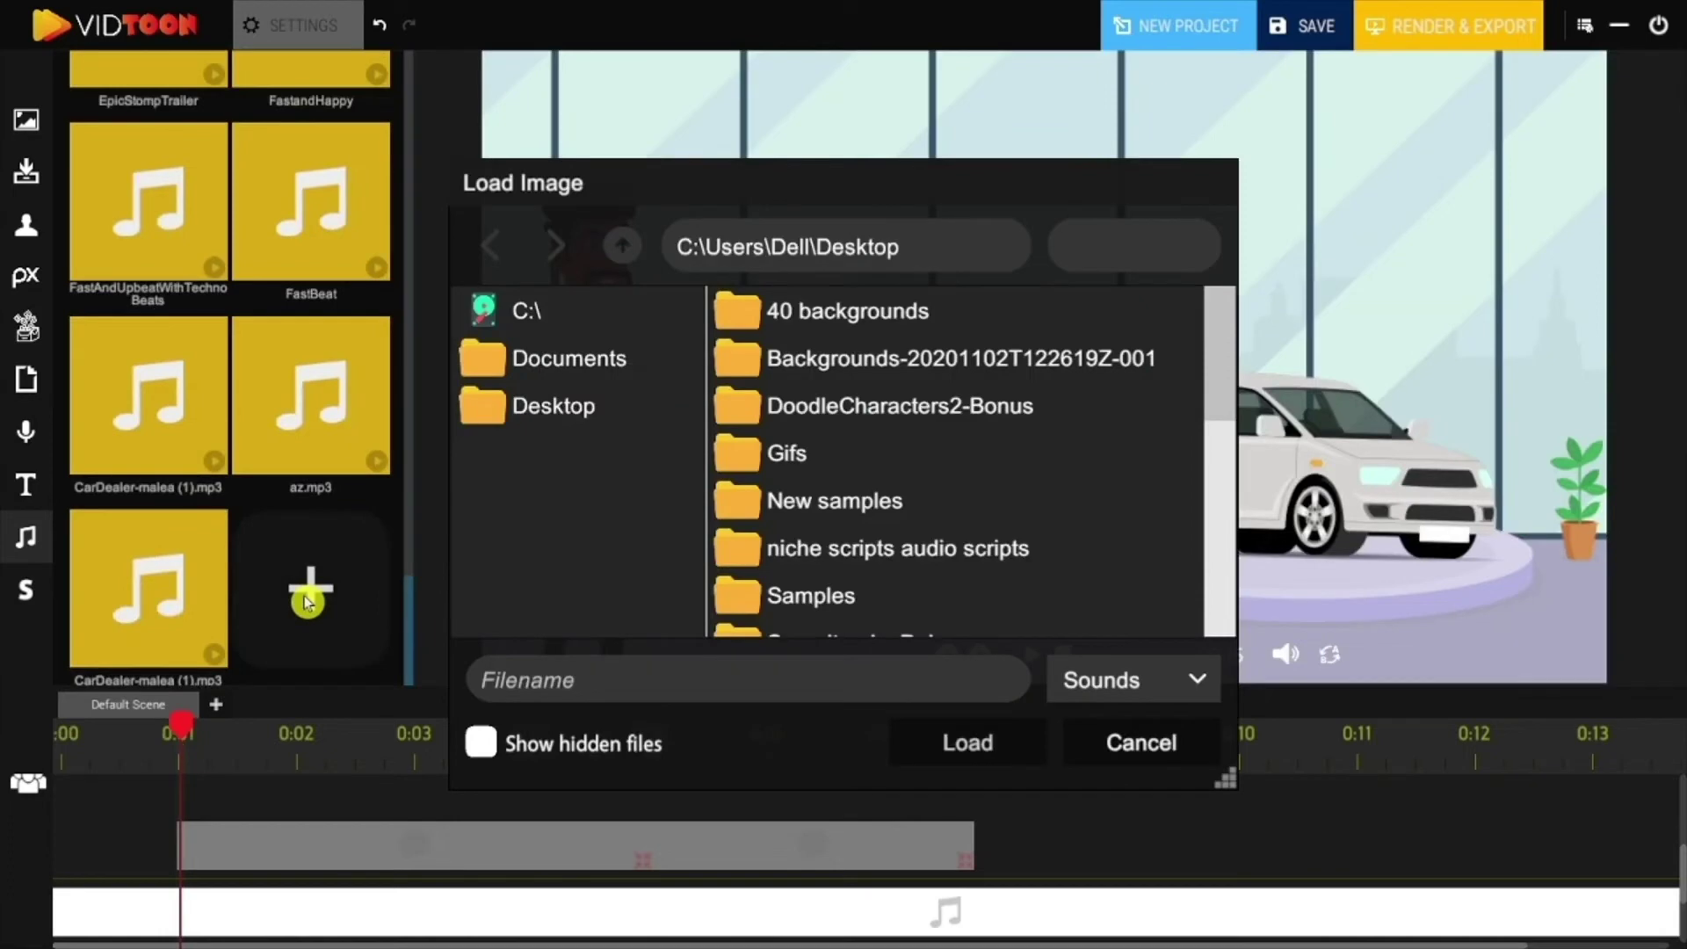
scroll(967, 465, "down", 10)
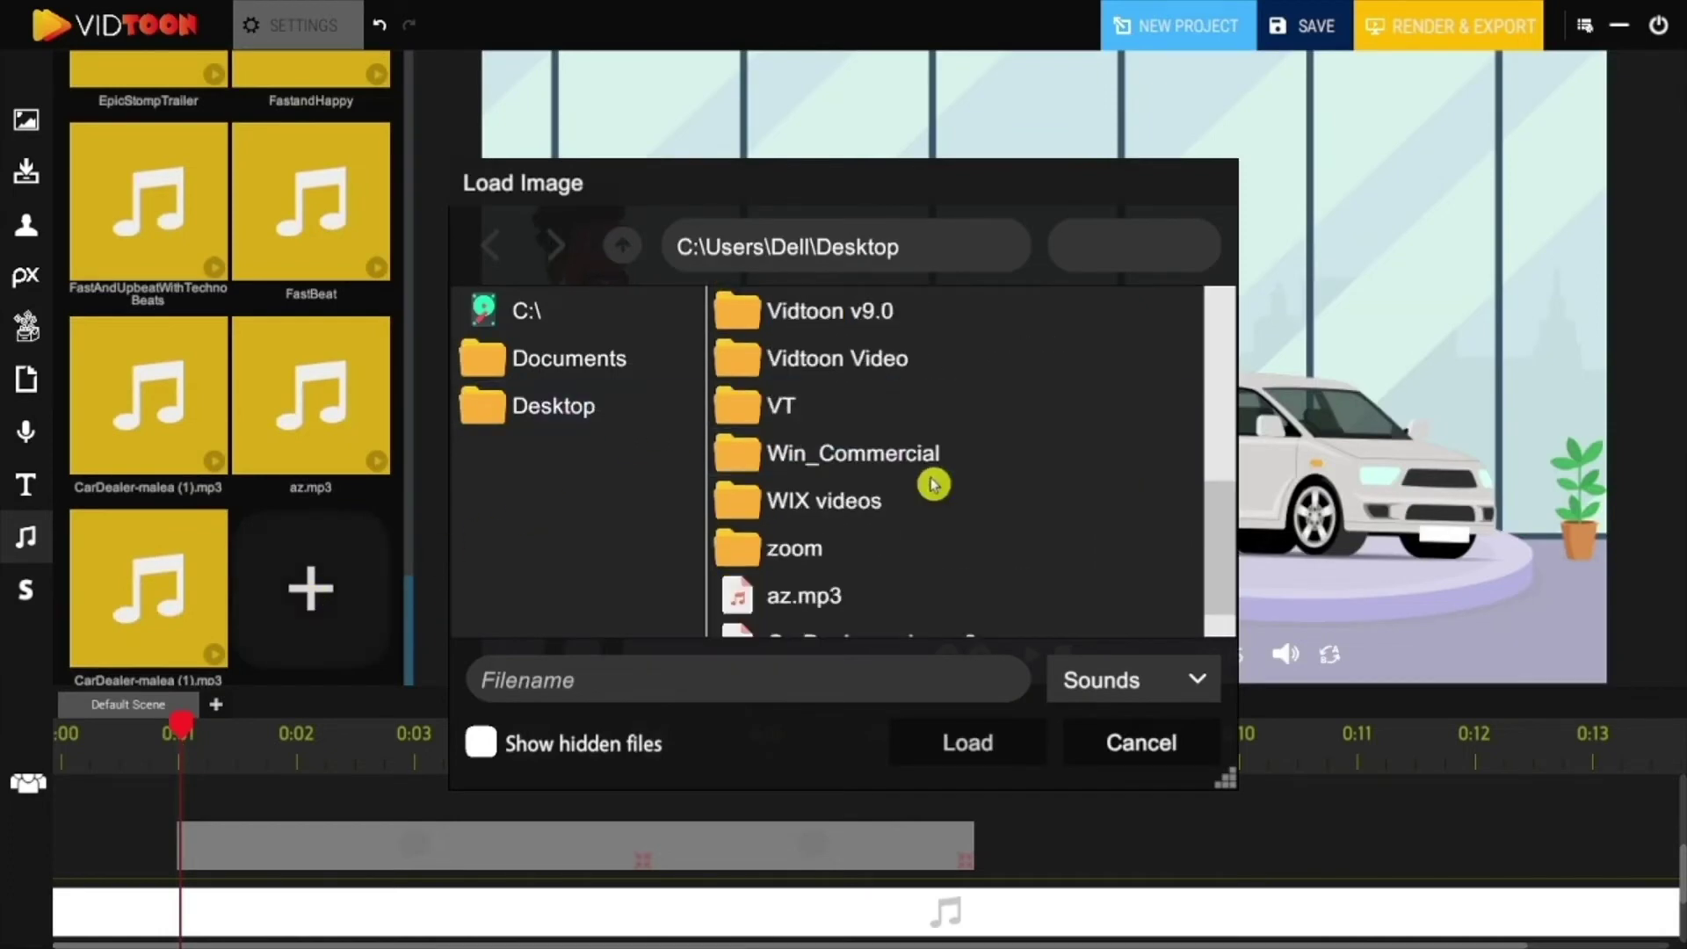
left_click(880, 619)
left_click(920, 620)
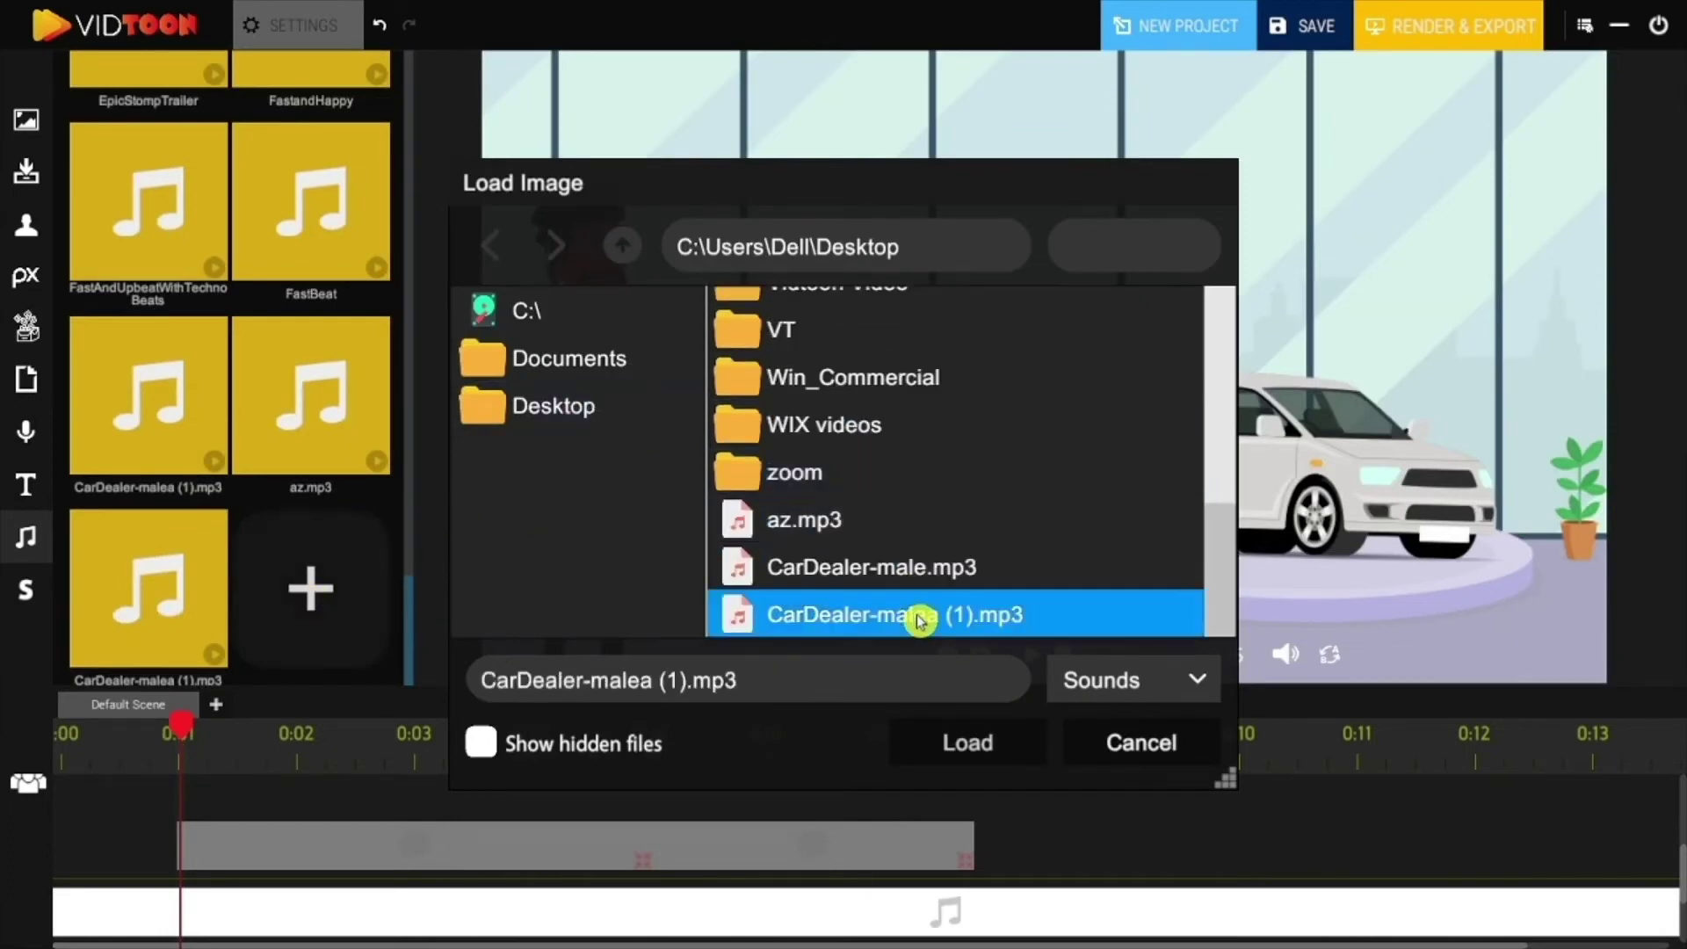
left_click(965, 744)
Place the imported voice-over on the audio track at 1 second, view its clip settings and preview the scene.
left_click_drag(335, 436, 278, 888)
left_click(343, 21)
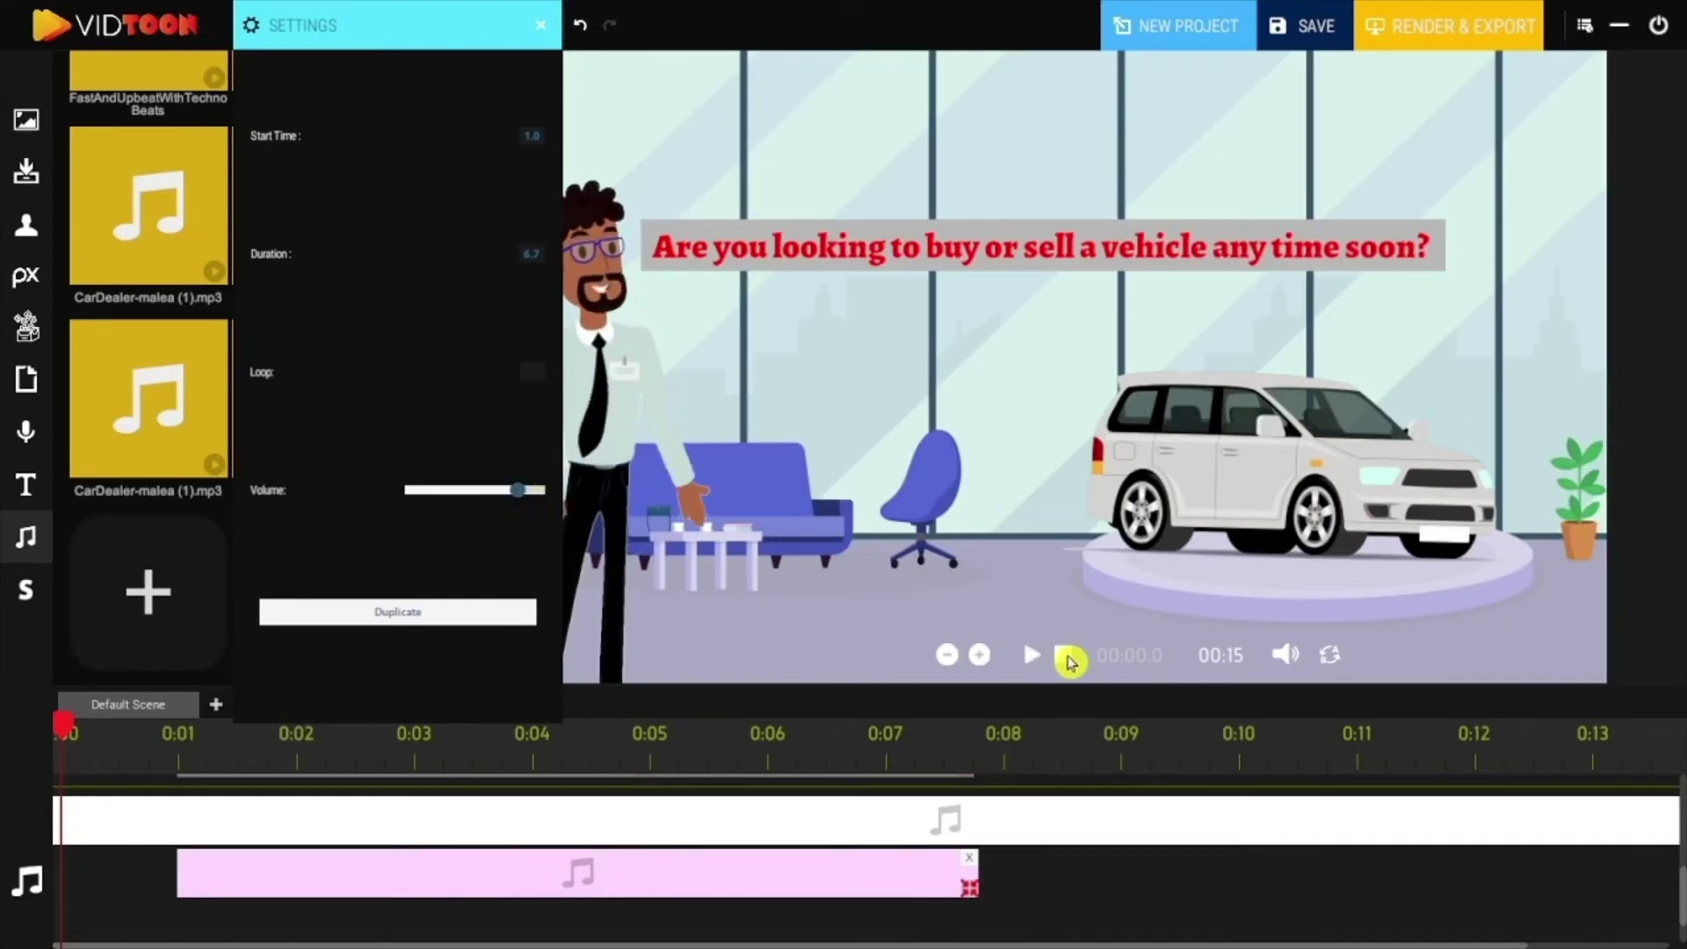
left_click(1067, 660)
left_click(1033, 657)
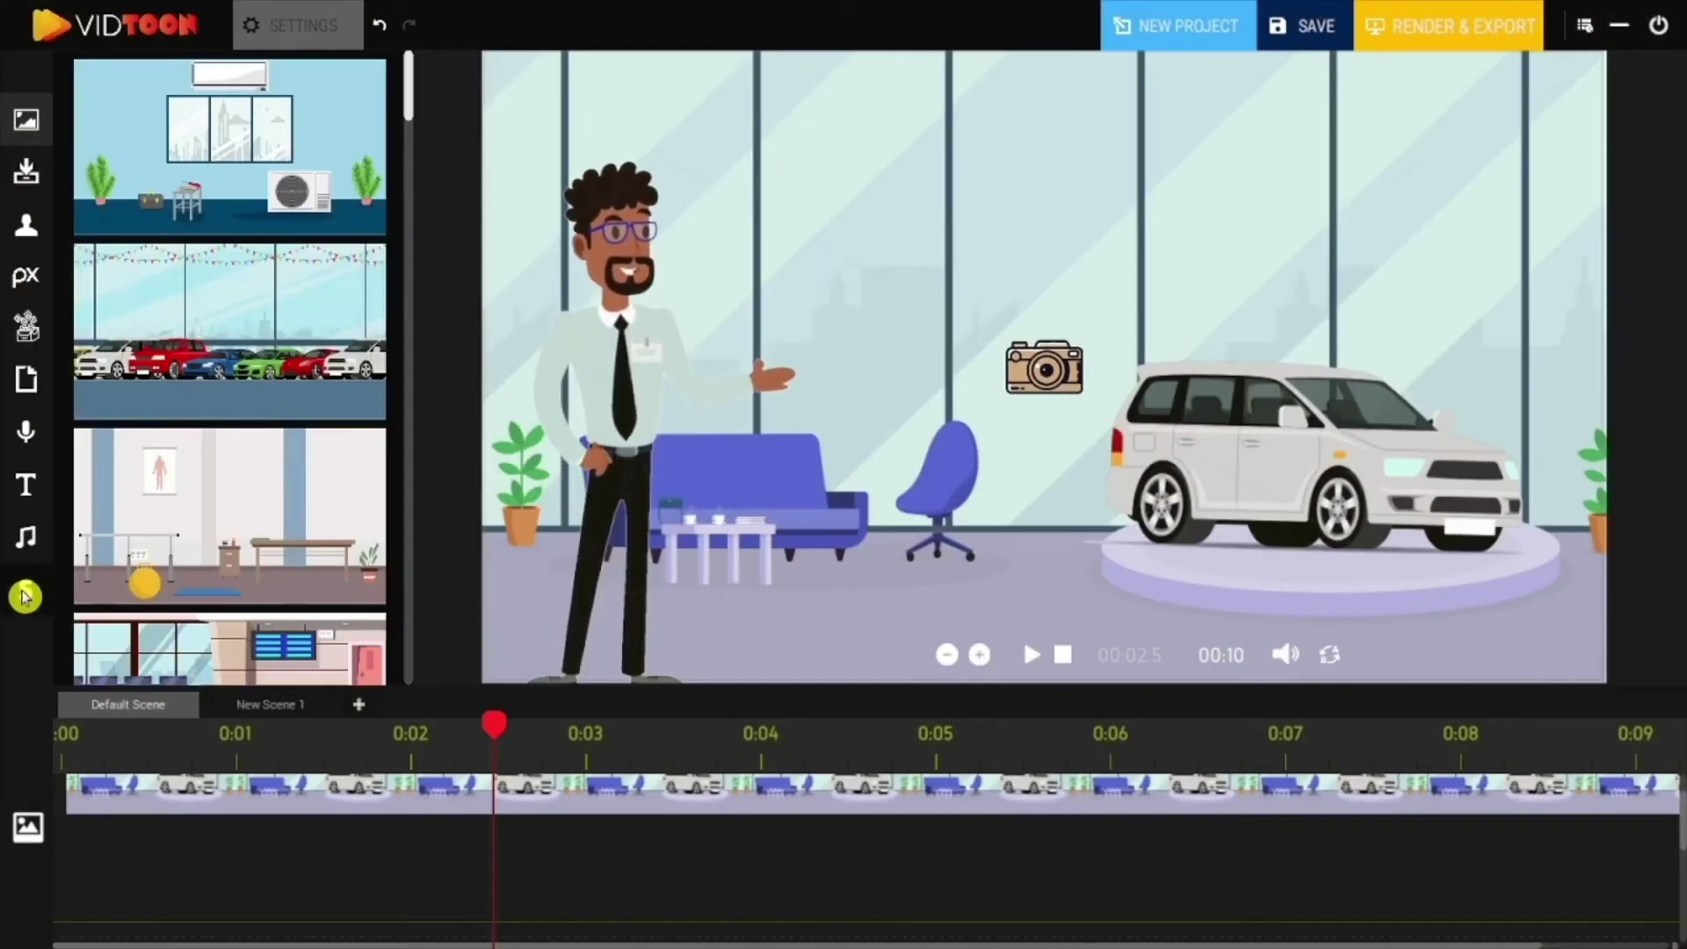
View the project's scene list and add a new scene after newScene.
left_click(25, 594)
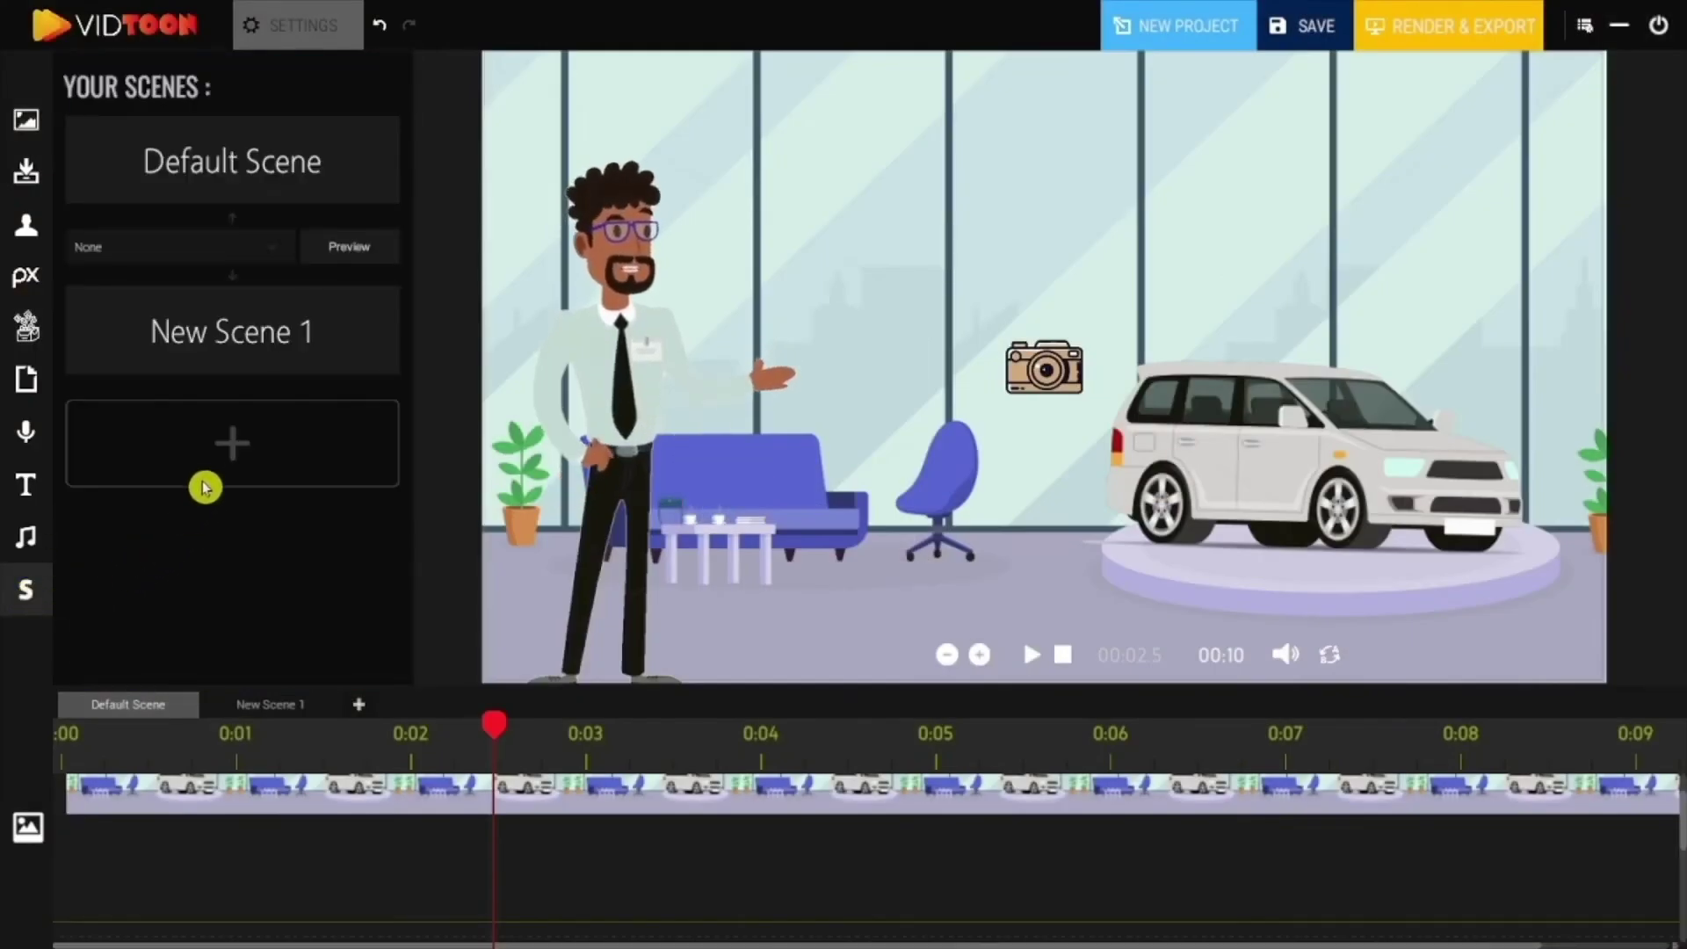
left_click(239, 438)
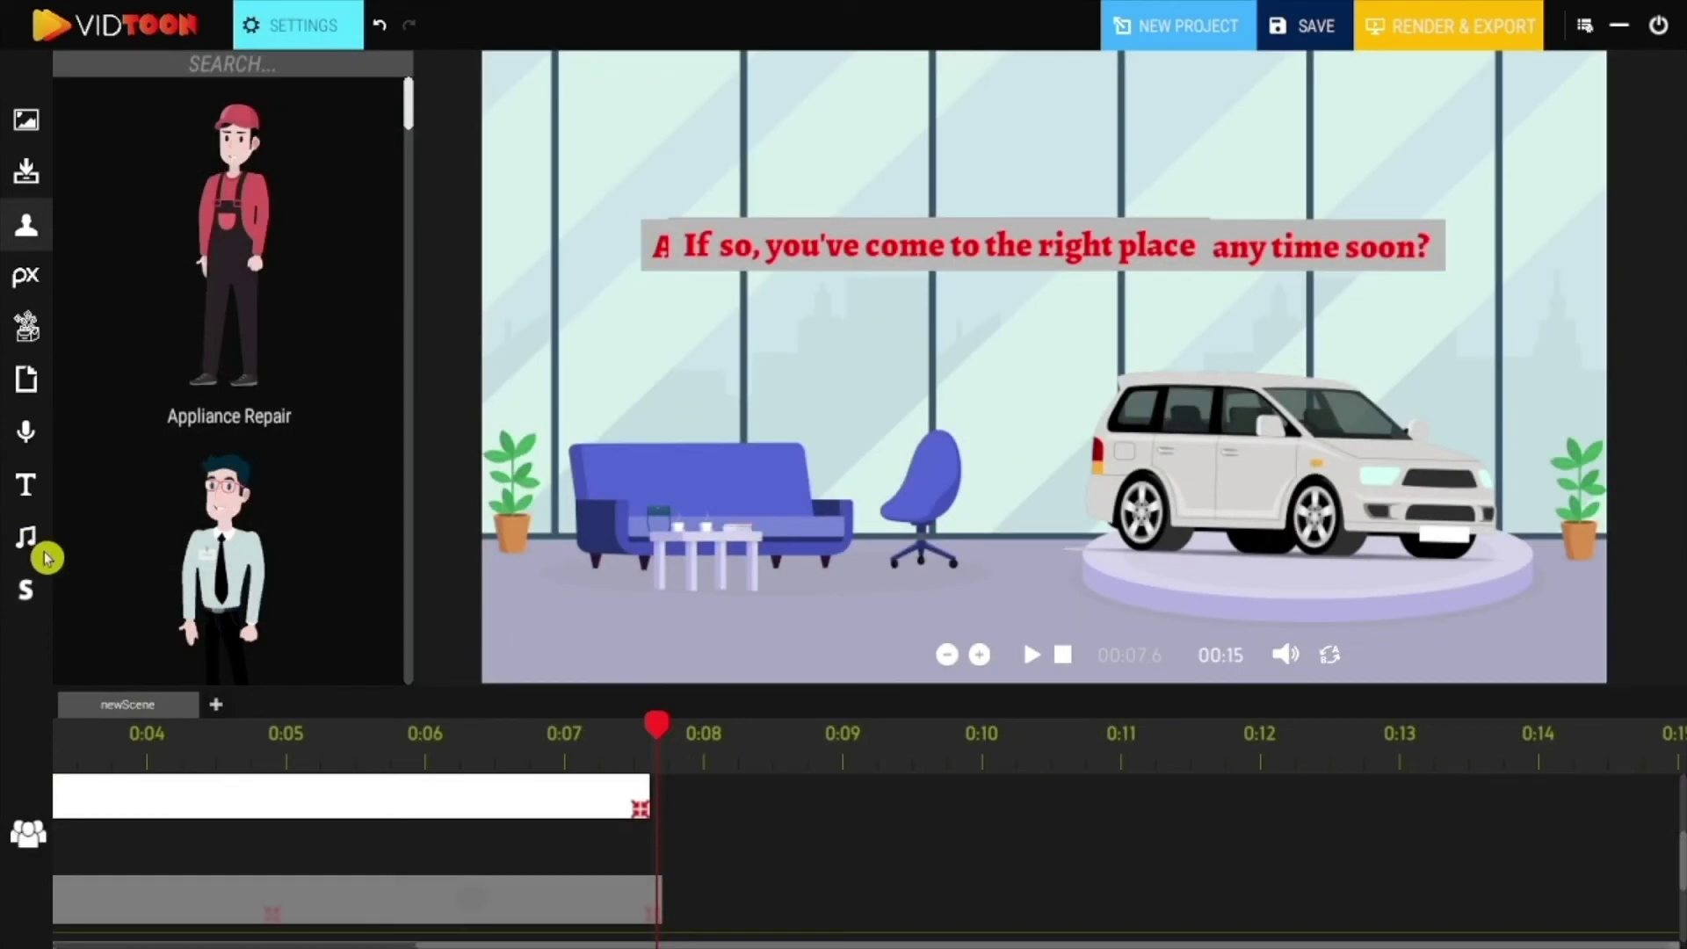
left_click(451, 746)
left_click(351, 747)
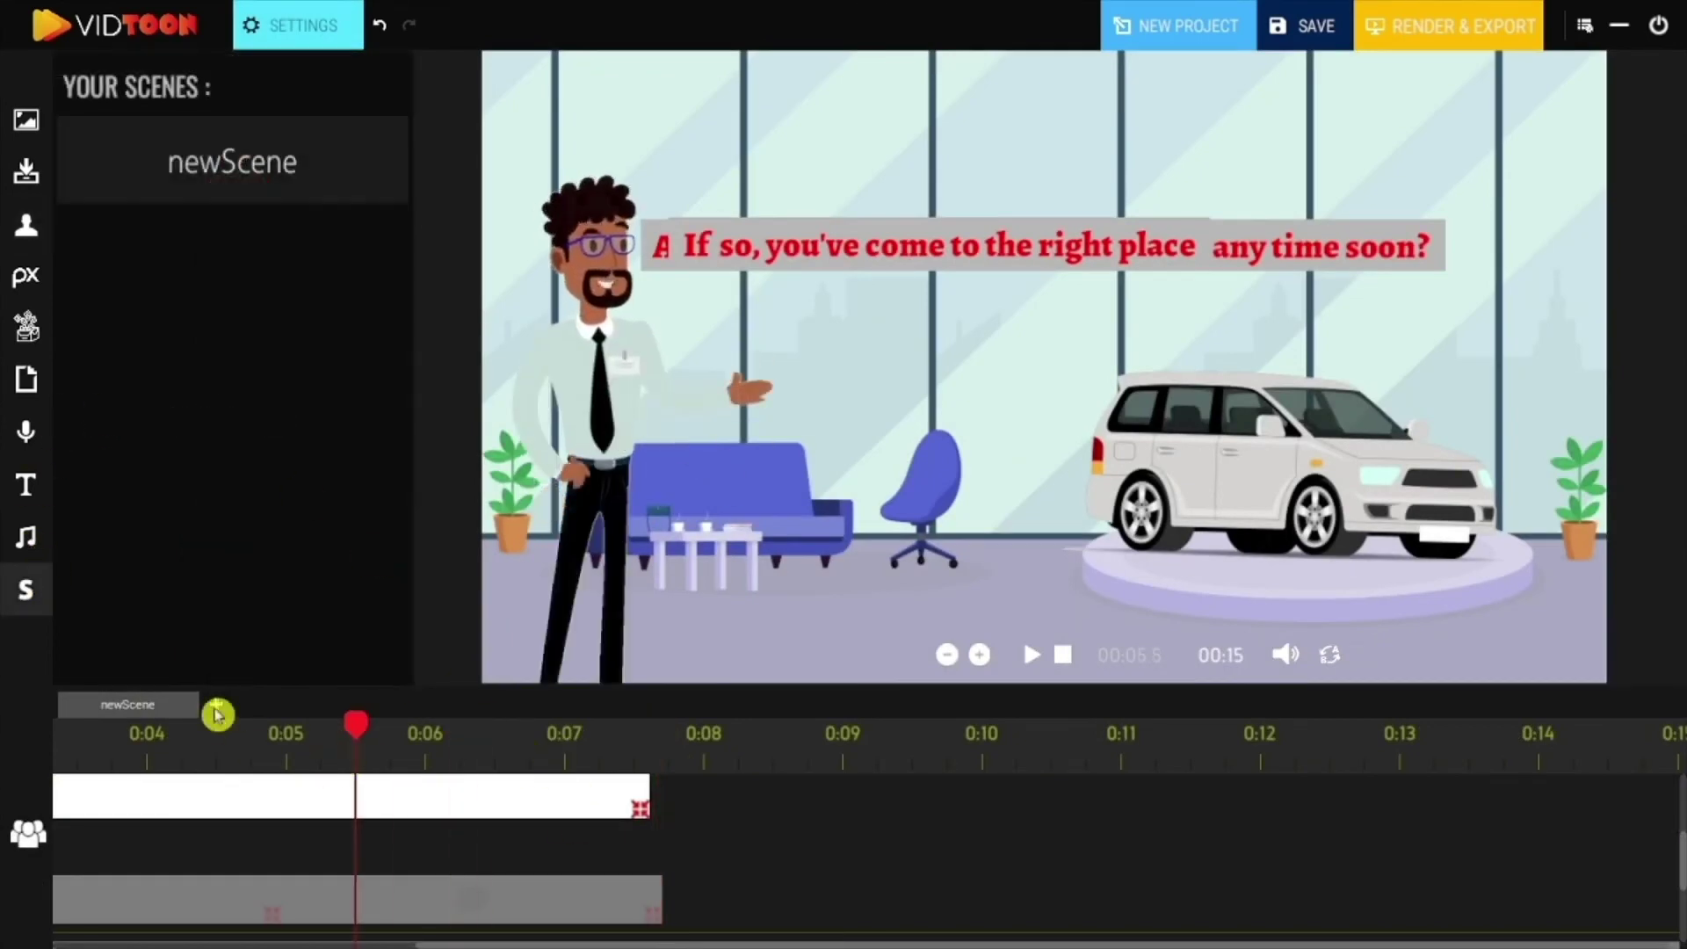
left_click(216, 704)
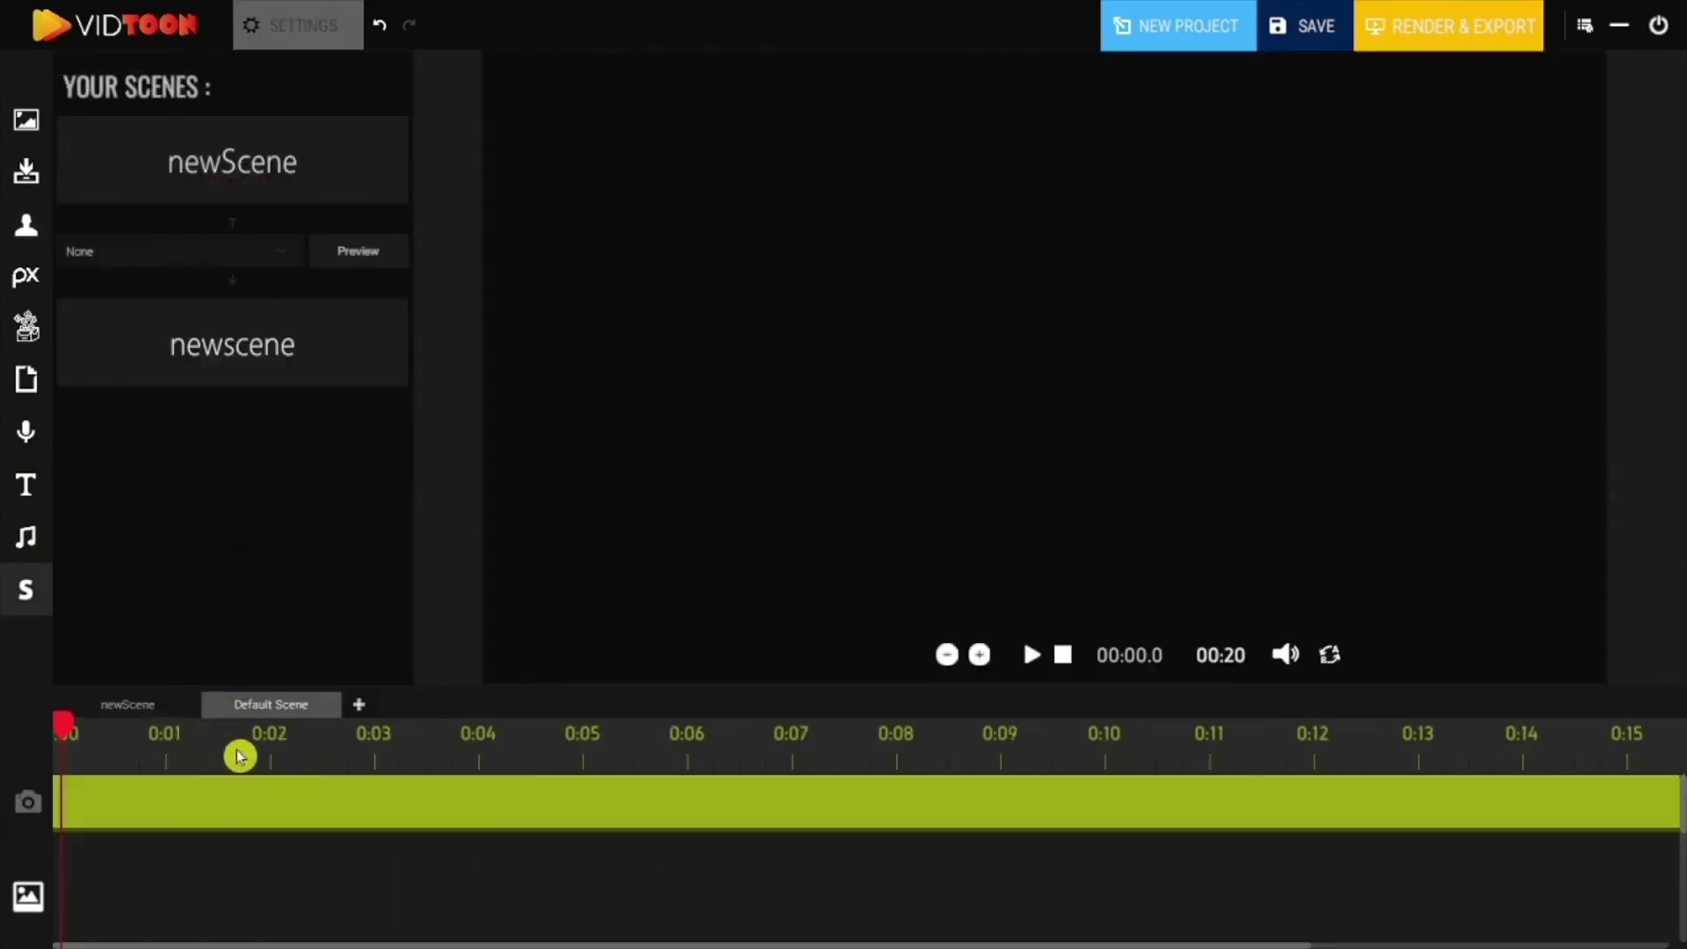
Add the showroom background with the row of coloured cars to scene 2 and enlarge it to fill the canvas.
left_click(26, 118)
left_click_drag(130, 327, 598, 136)
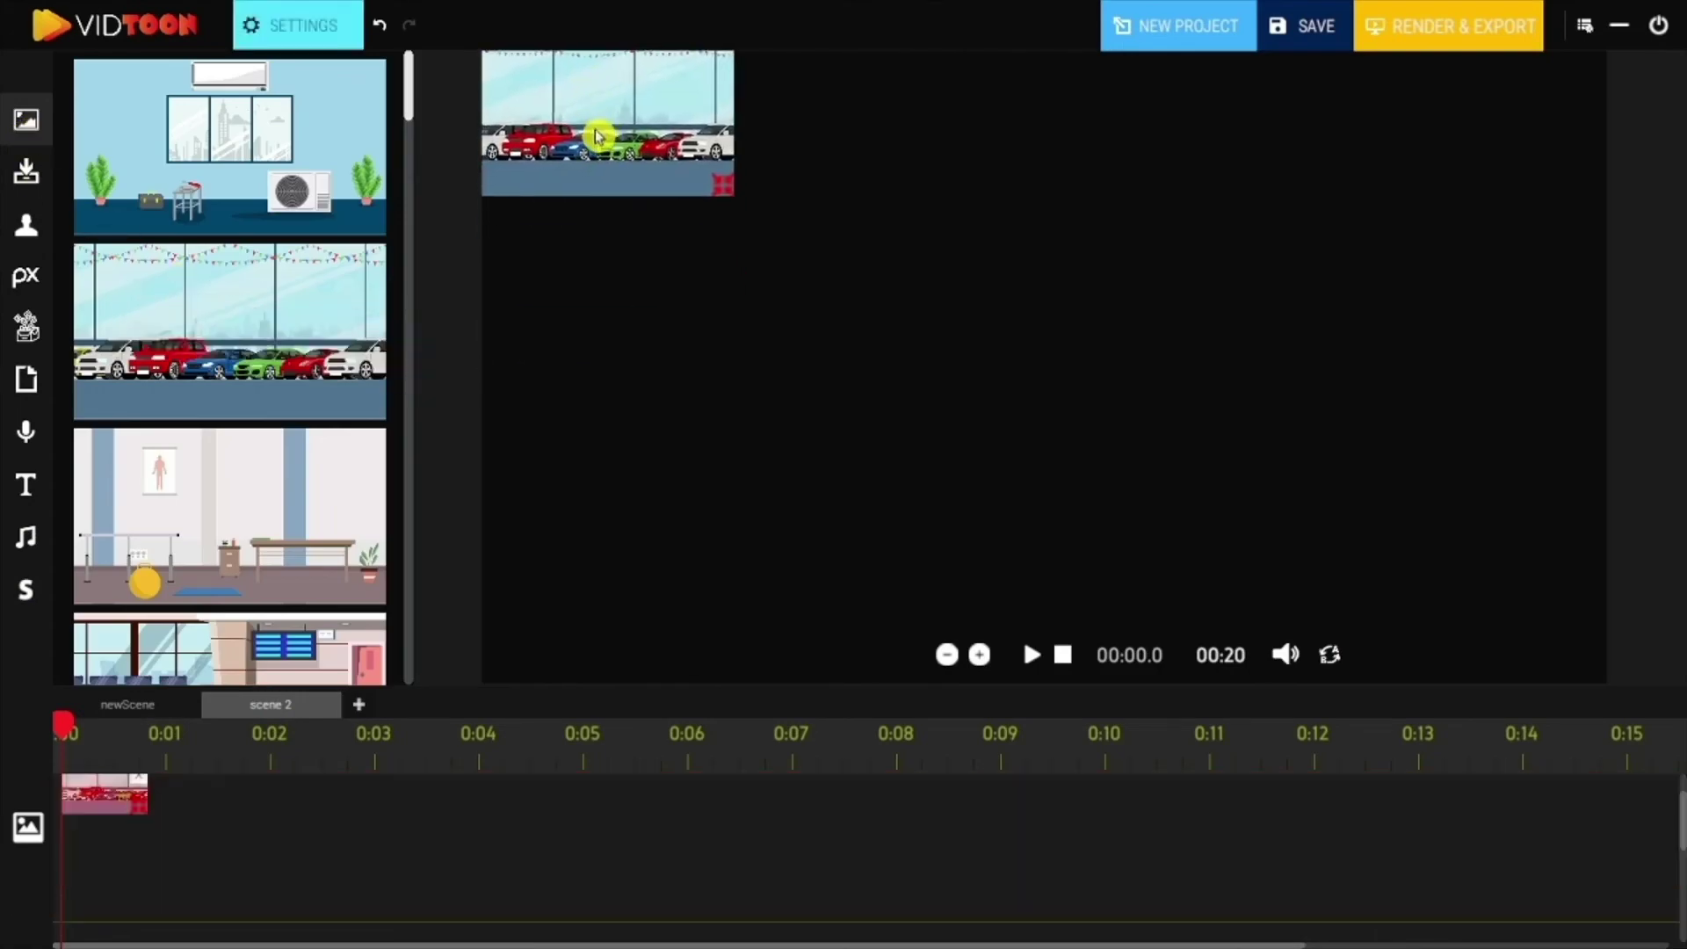
left_click_drag(736, 206, 1683, 799)
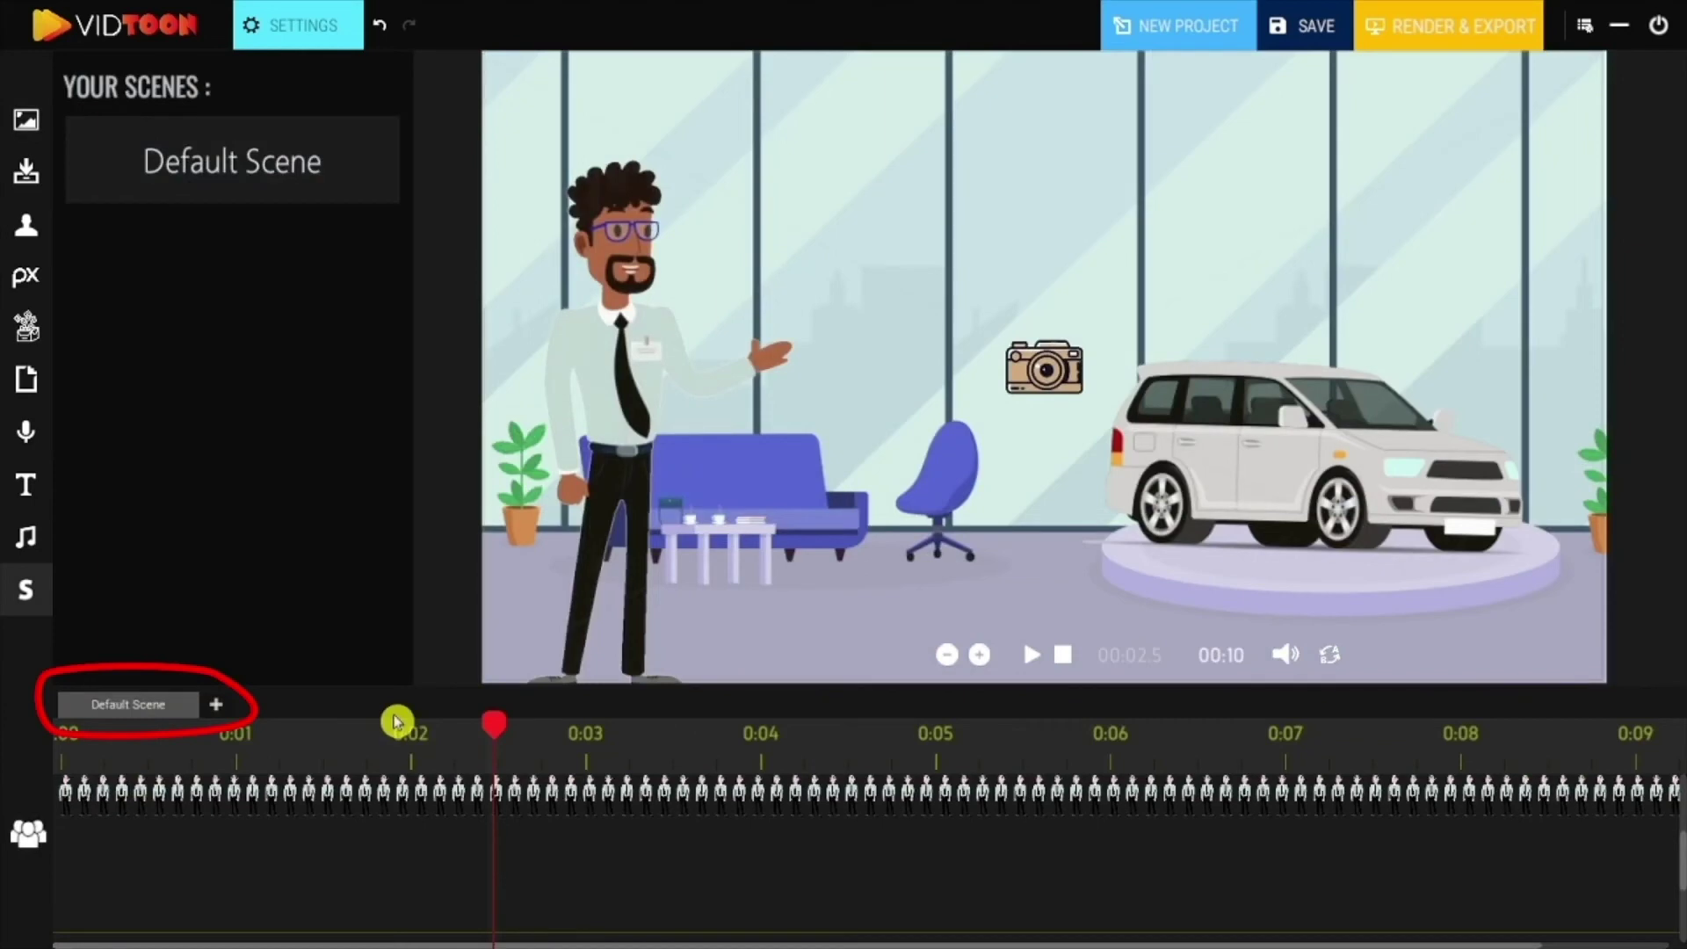
Add two more scenes after Default Scene and switch to New Scene 1.
left_click(218, 705)
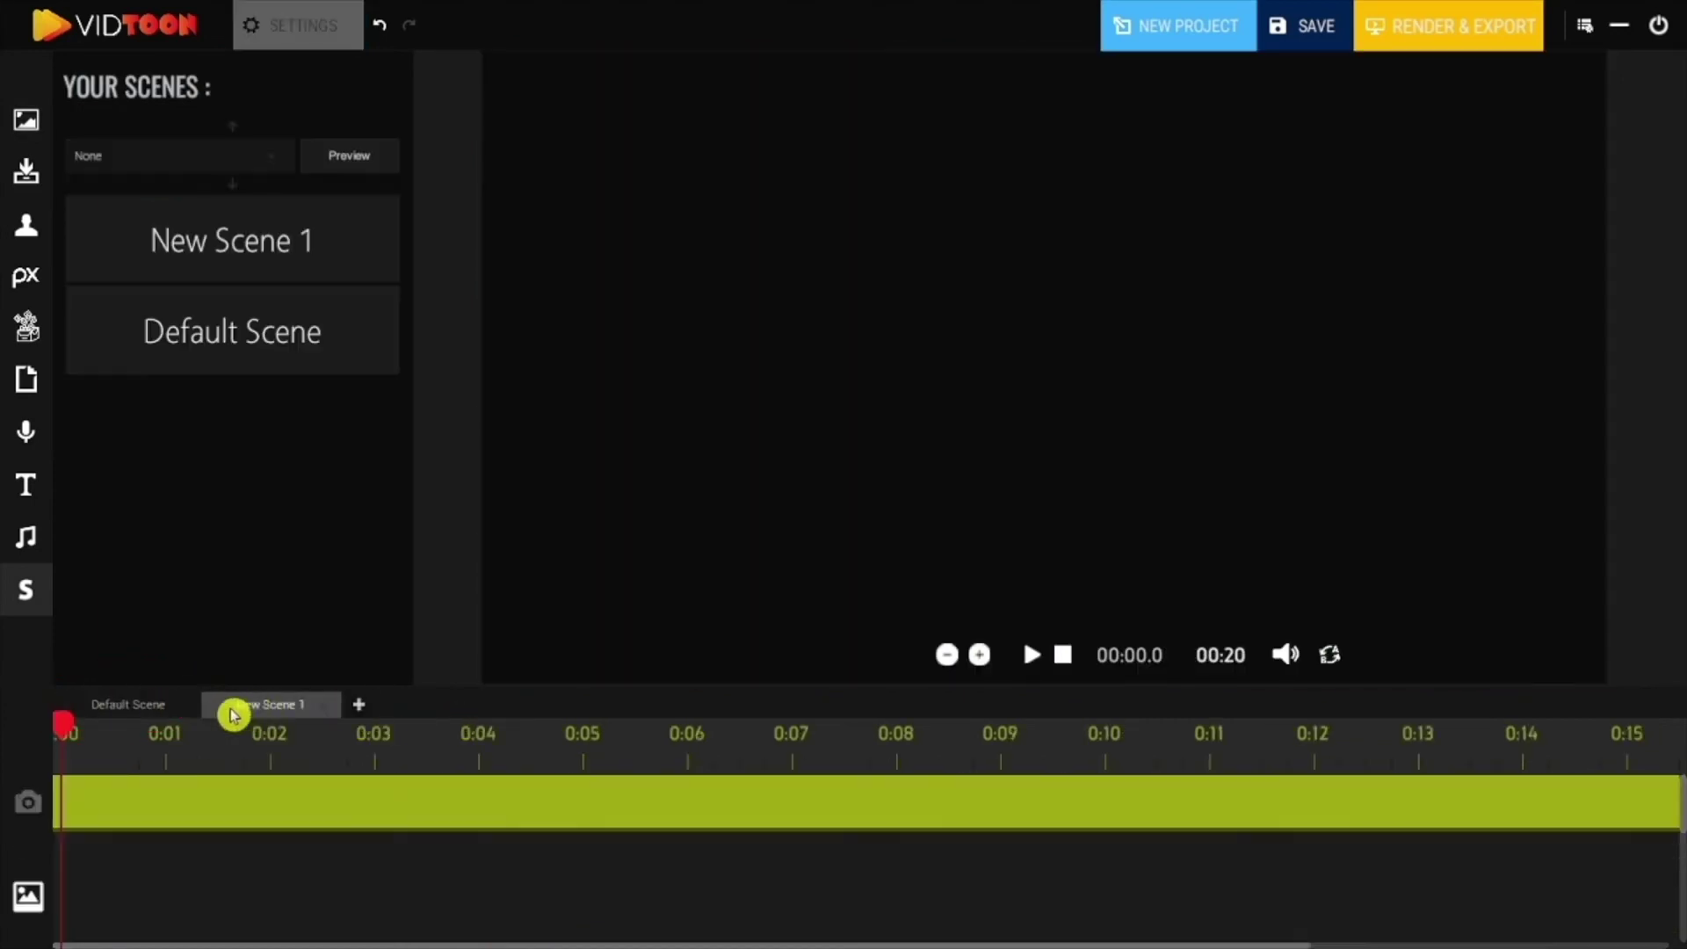
left_click(363, 708)
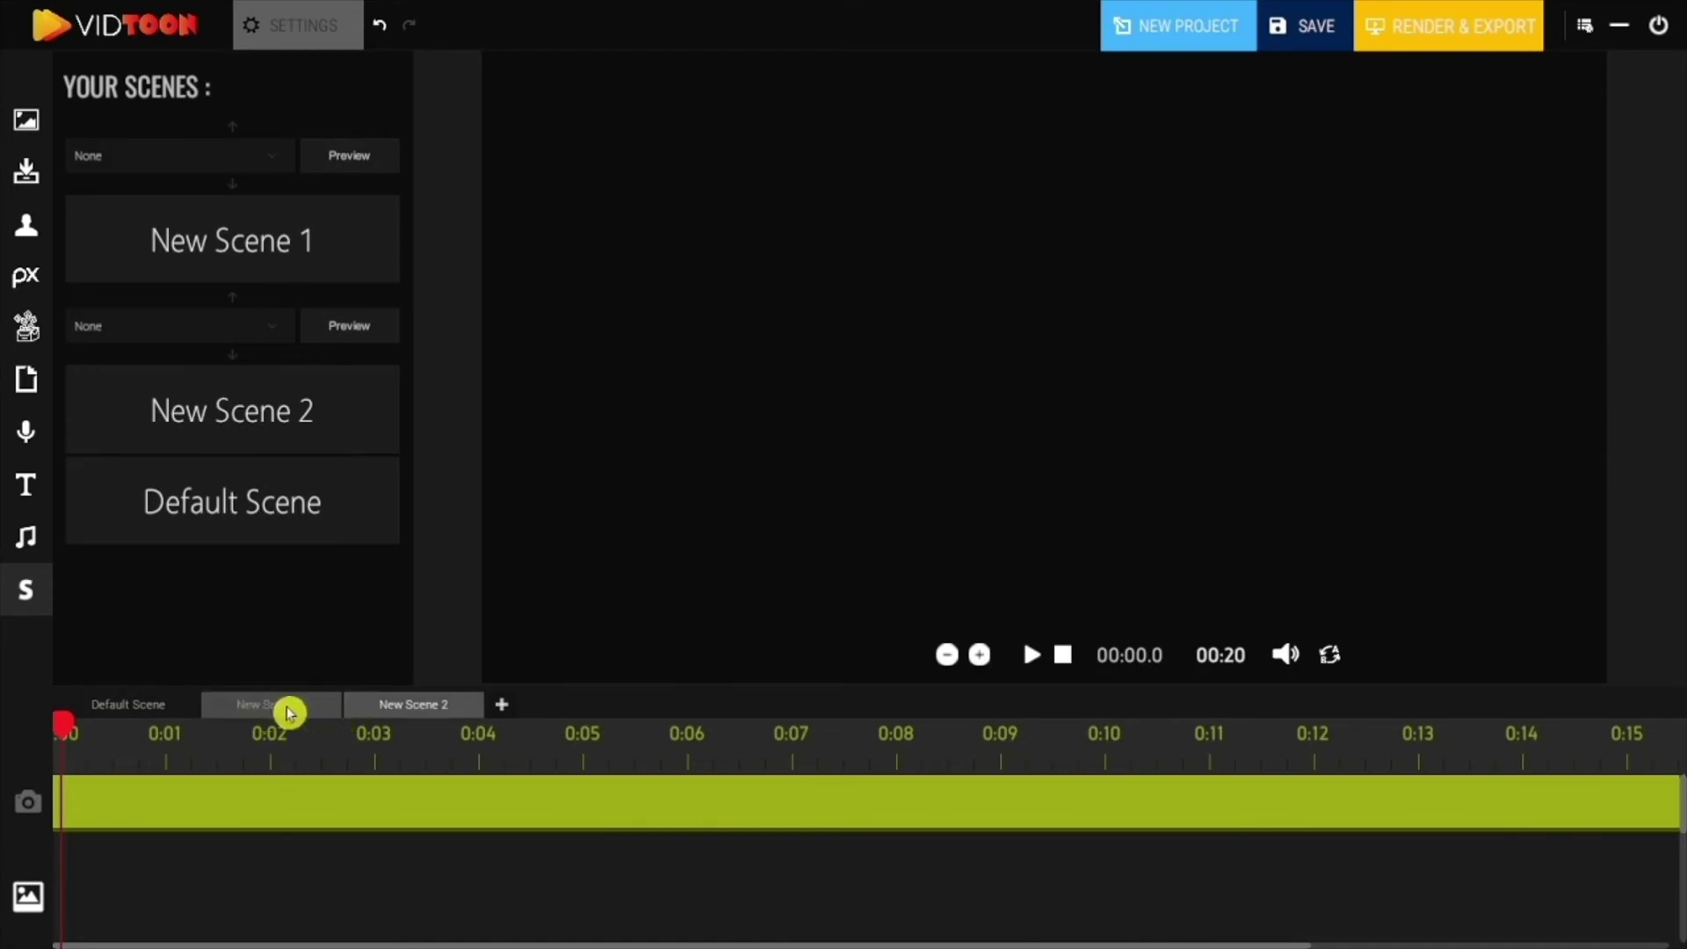
left_click(290, 707)
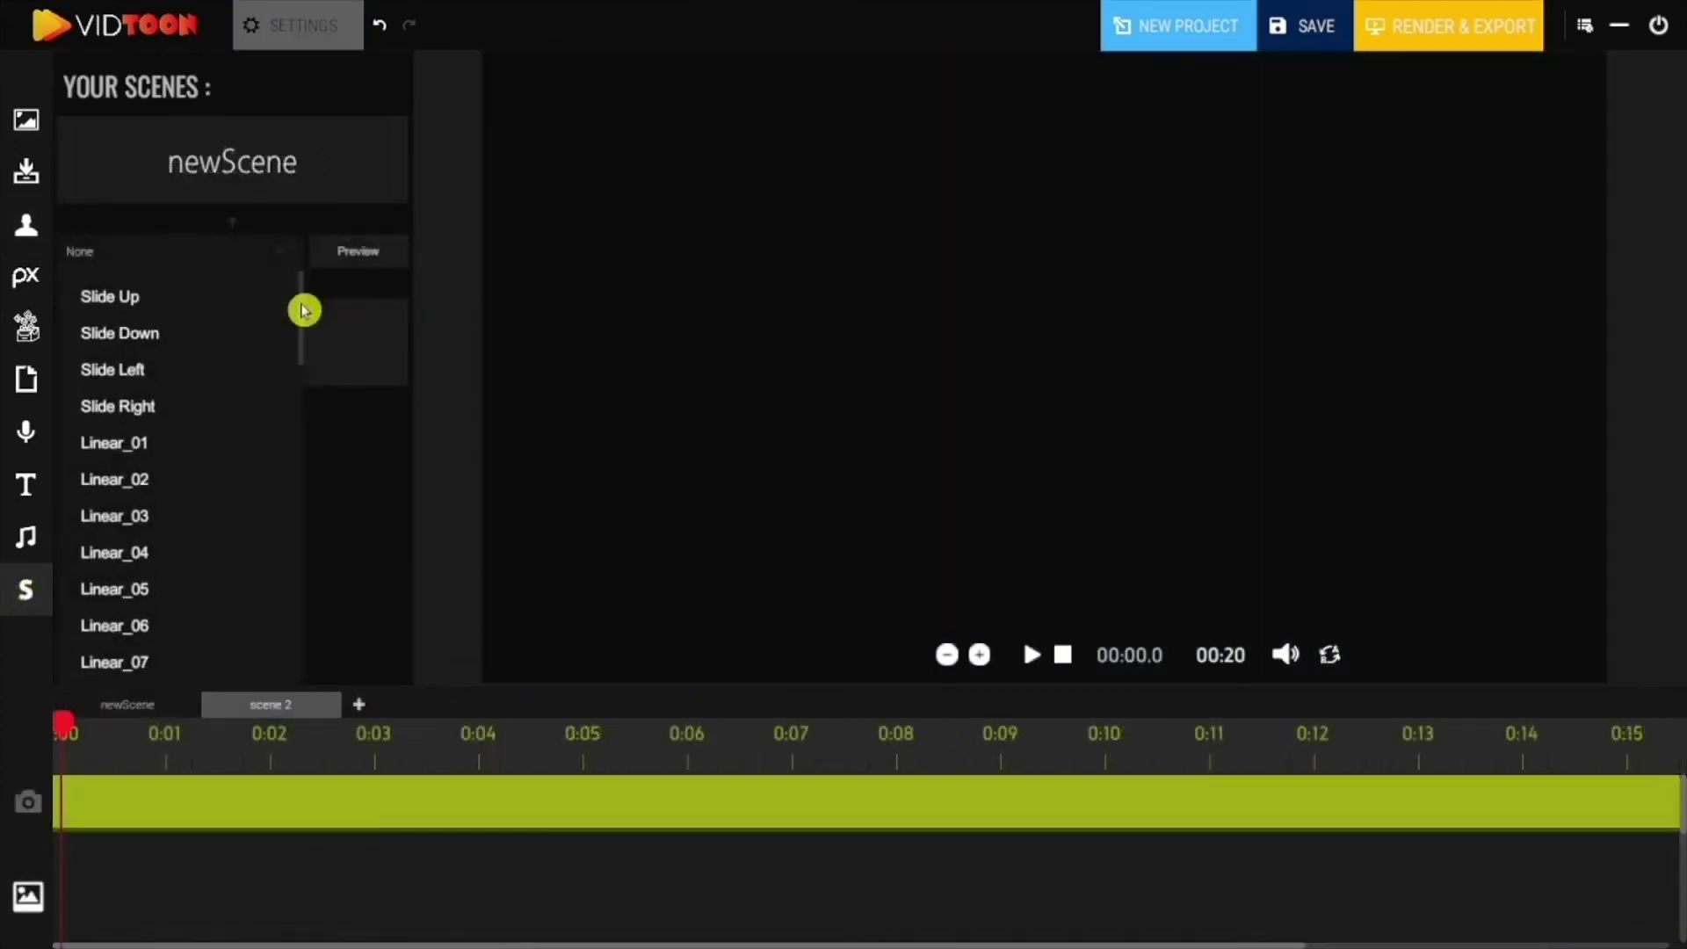
Try the Circle_04 transition between newScene and scene 2.
left_click_drag(301, 309, 303, 325)
left_click_drag(303, 335, 290, 498)
scroll(166, 448, "down", 1)
left_click(166, 448)
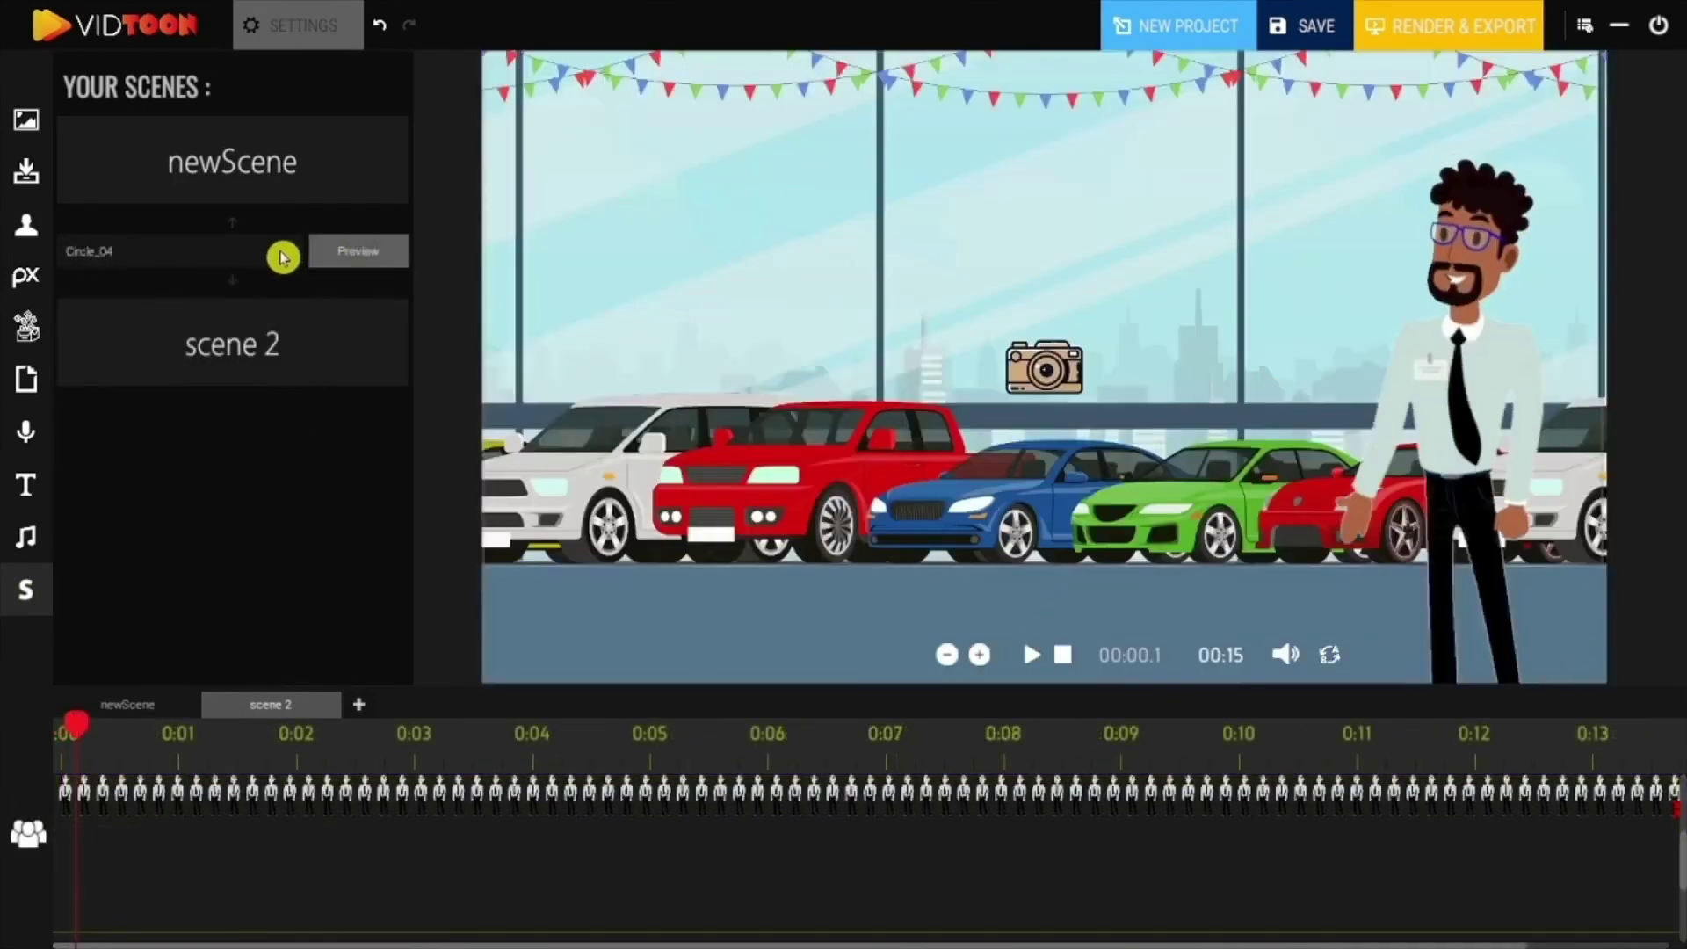
Try two other transitions between newScene and scene 2, ending with Triangle_02, and preview each one.
left_click(285, 256)
scroll(186, 495, "down", 2)
scroll(190, 499, "down", 1)
left_click(150, 497)
left_click(363, 255)
left_click(288, 258)
left_click(150, 485)
left_click(383, 261)
Change the transition between newScene and scene 2 to Triangle_01 and preview it.
left_click(275, 252)
scroll(151, 556, "down", 10)
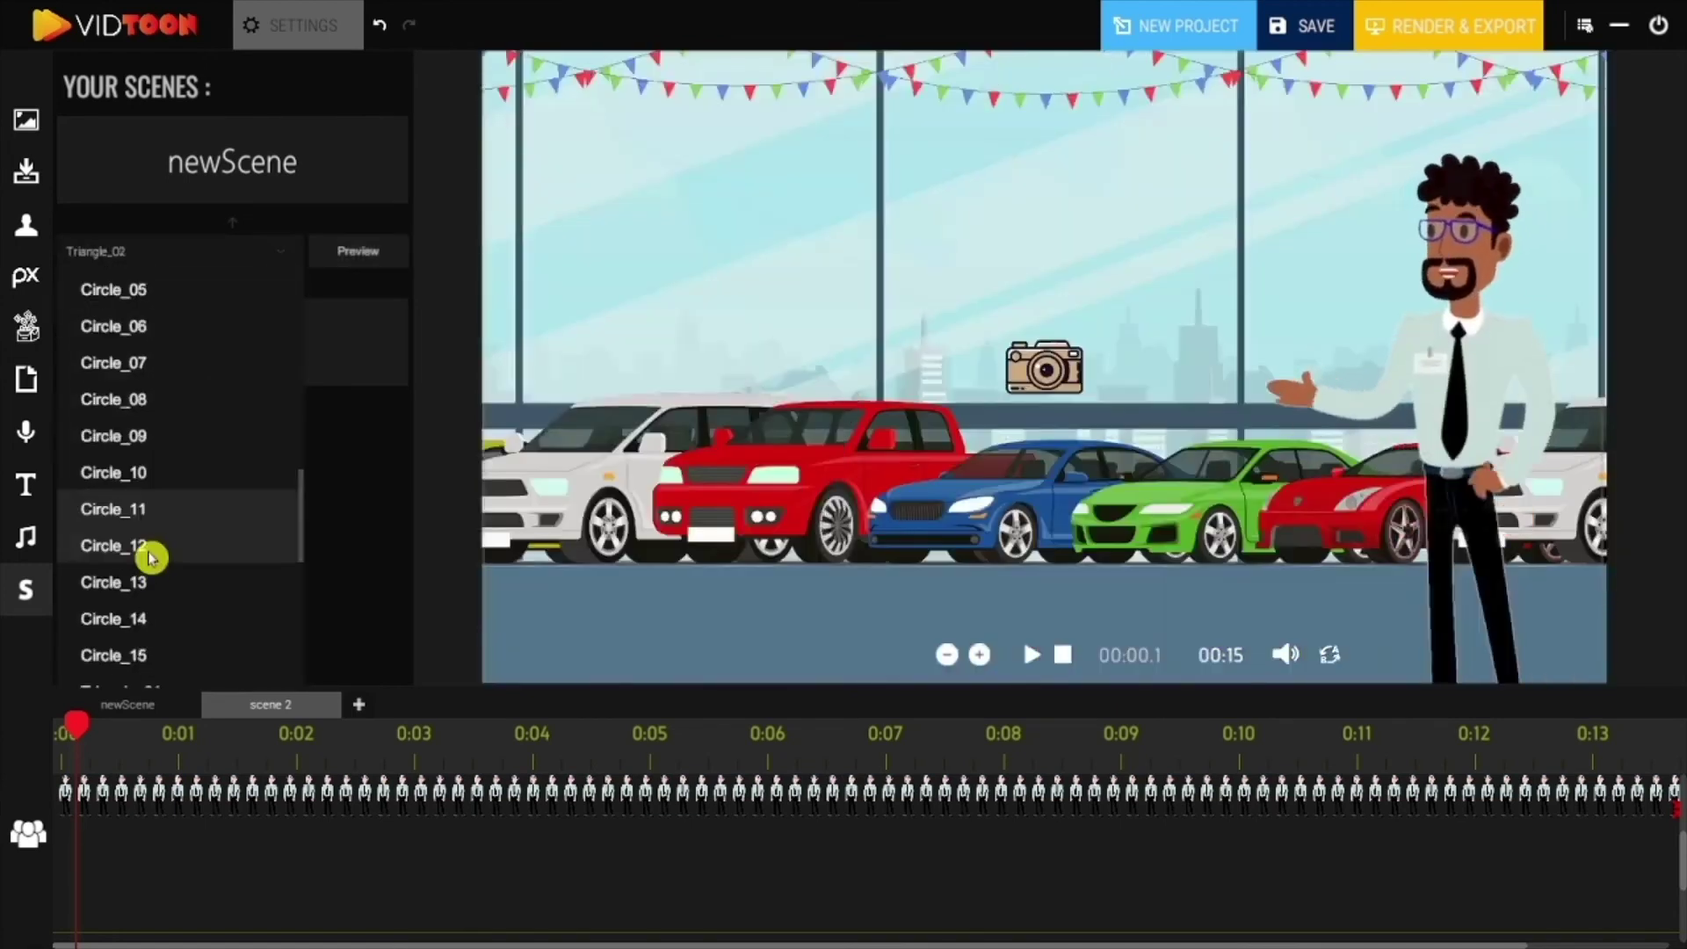
scroll(151, 558, "down", 3)
left_click(190, 562)
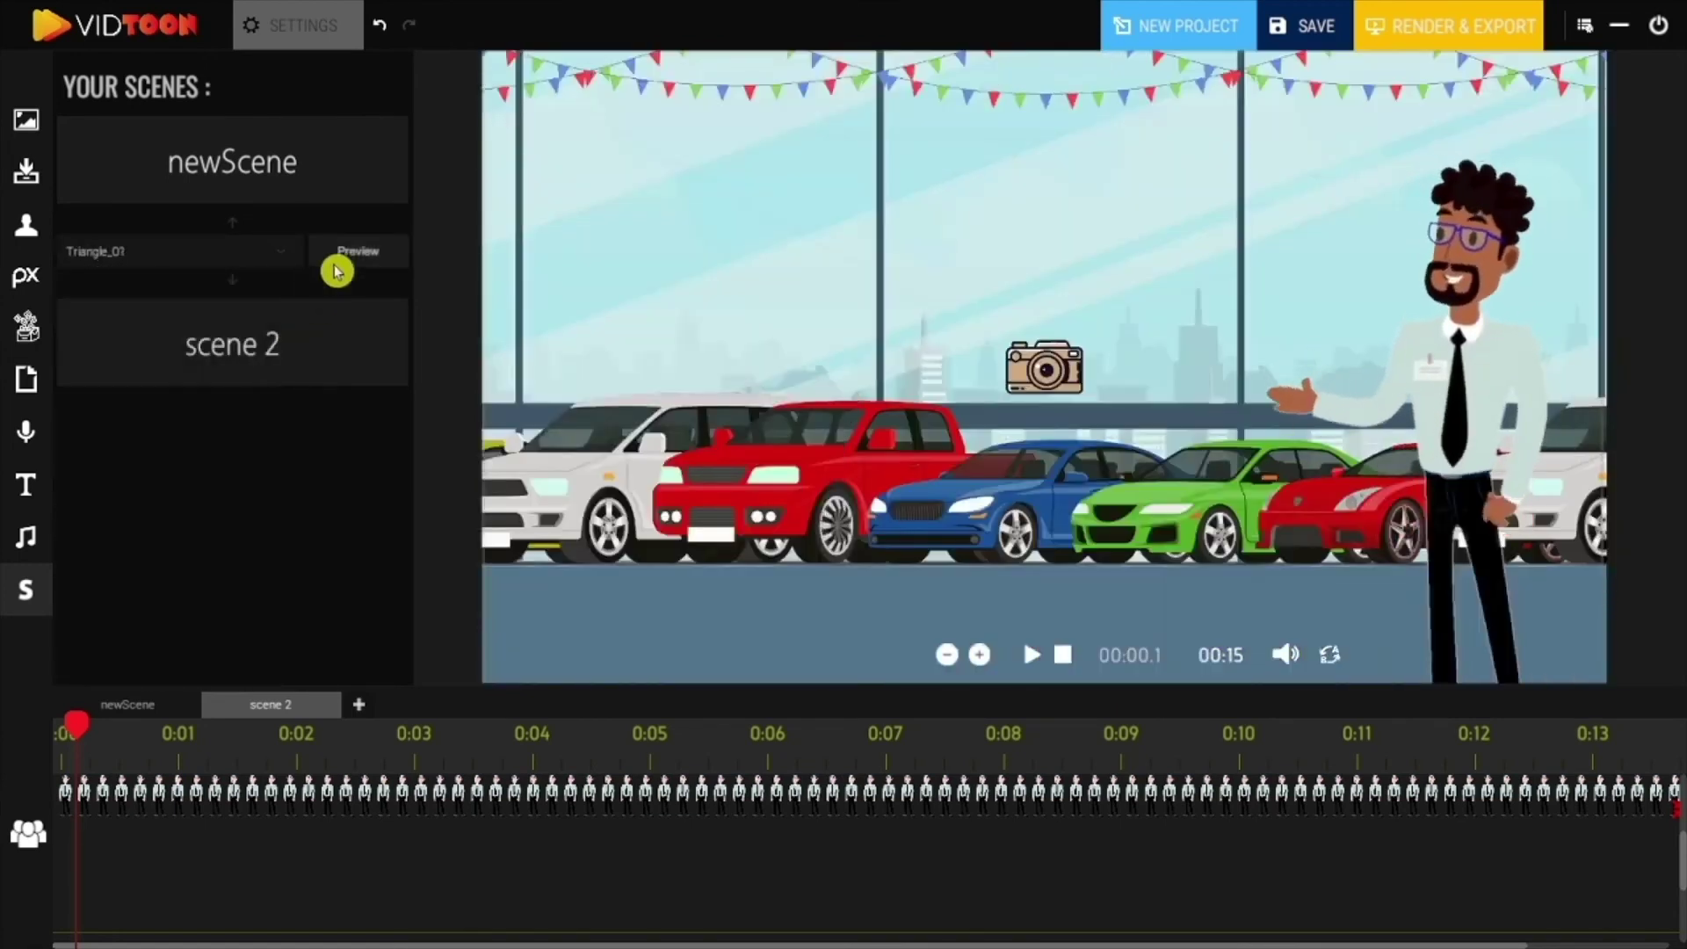
left_click(350, 255)
Try the Diagonal Squares and Hexagon transitions between the two scenes and preview each one.
left_click(279, 252)
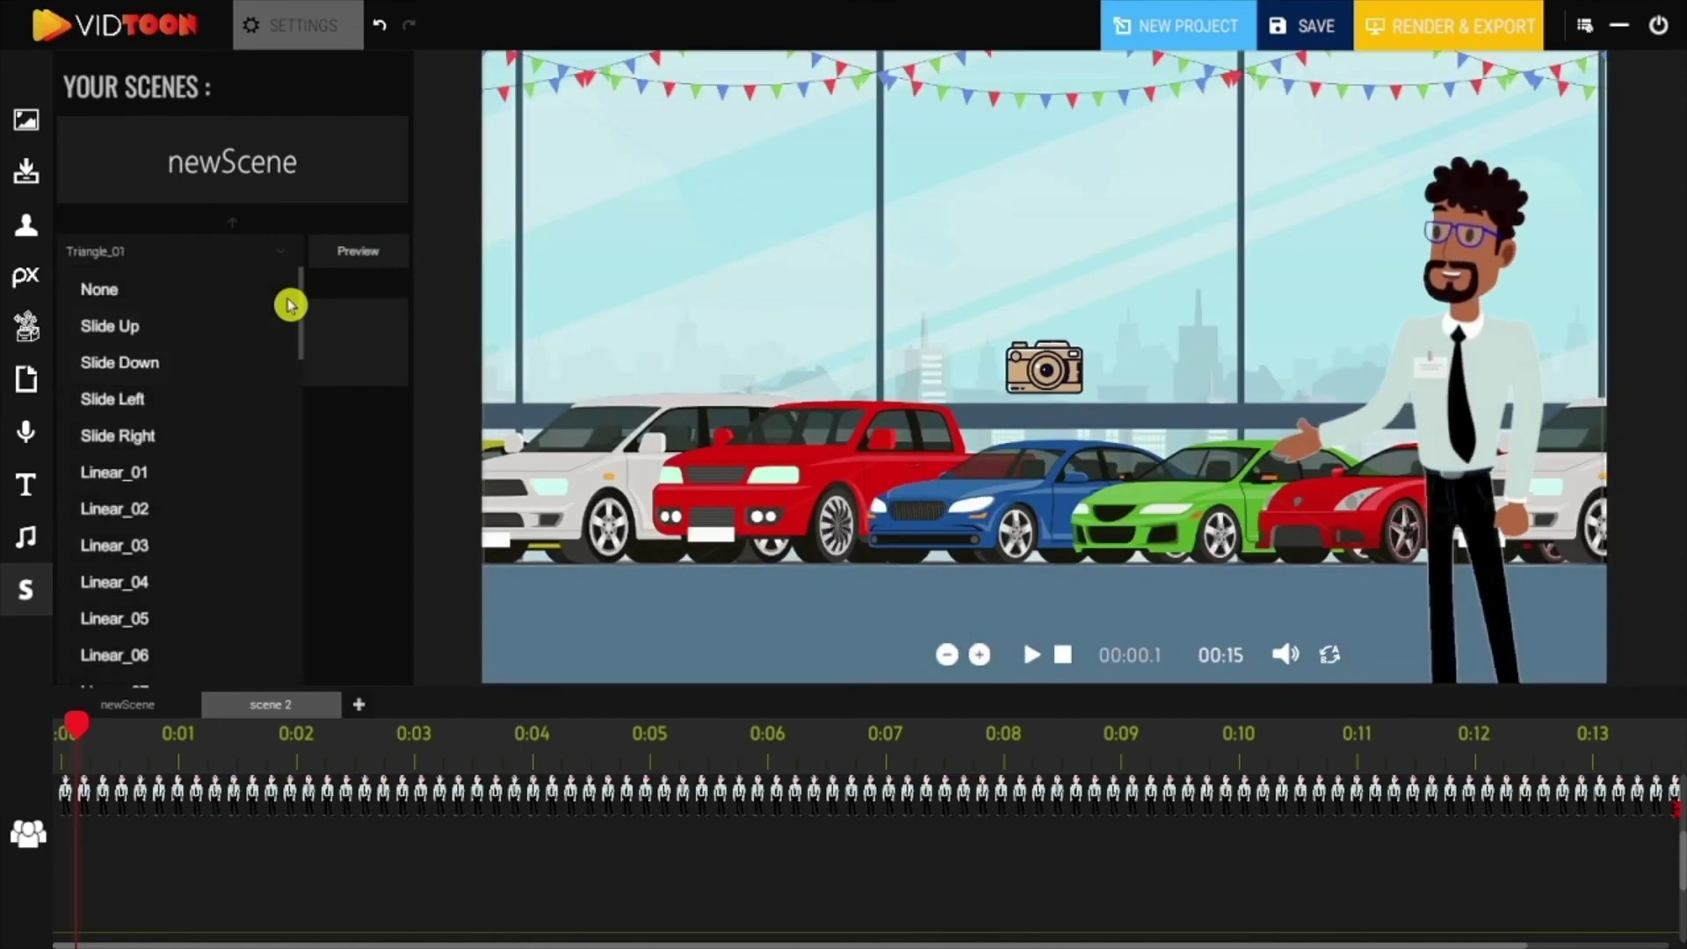
scroll(183, 395, "down", 17)
left_click(195, 392)
left_click(360, 253)
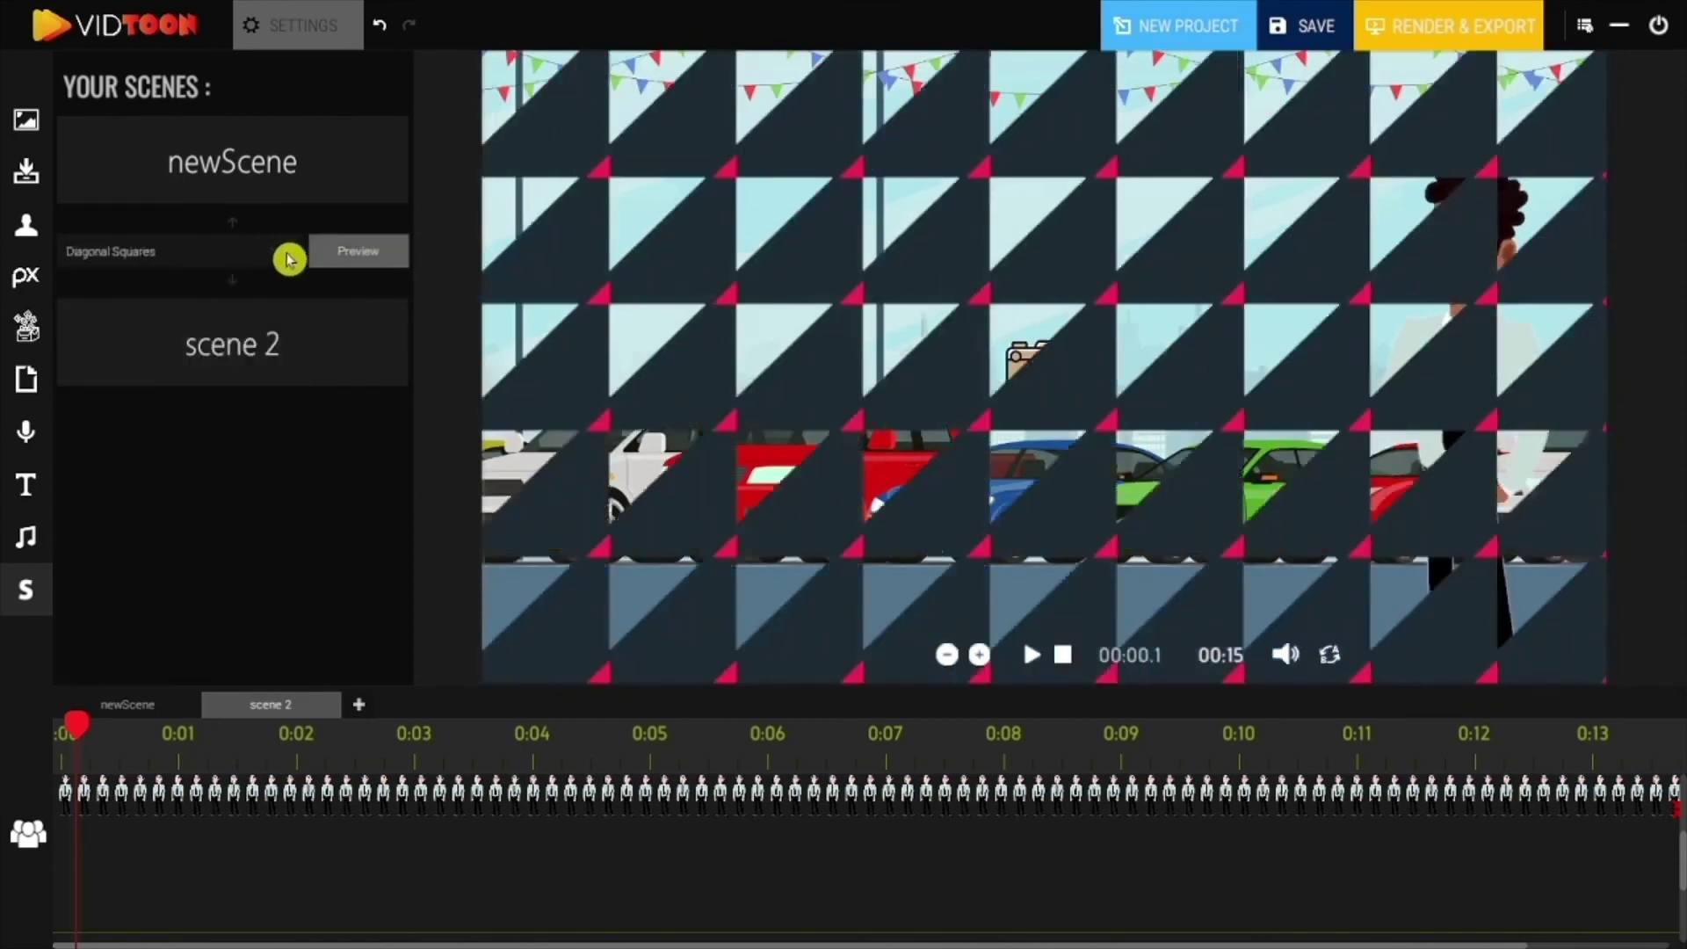
scroll(176, 422, "down", 17)
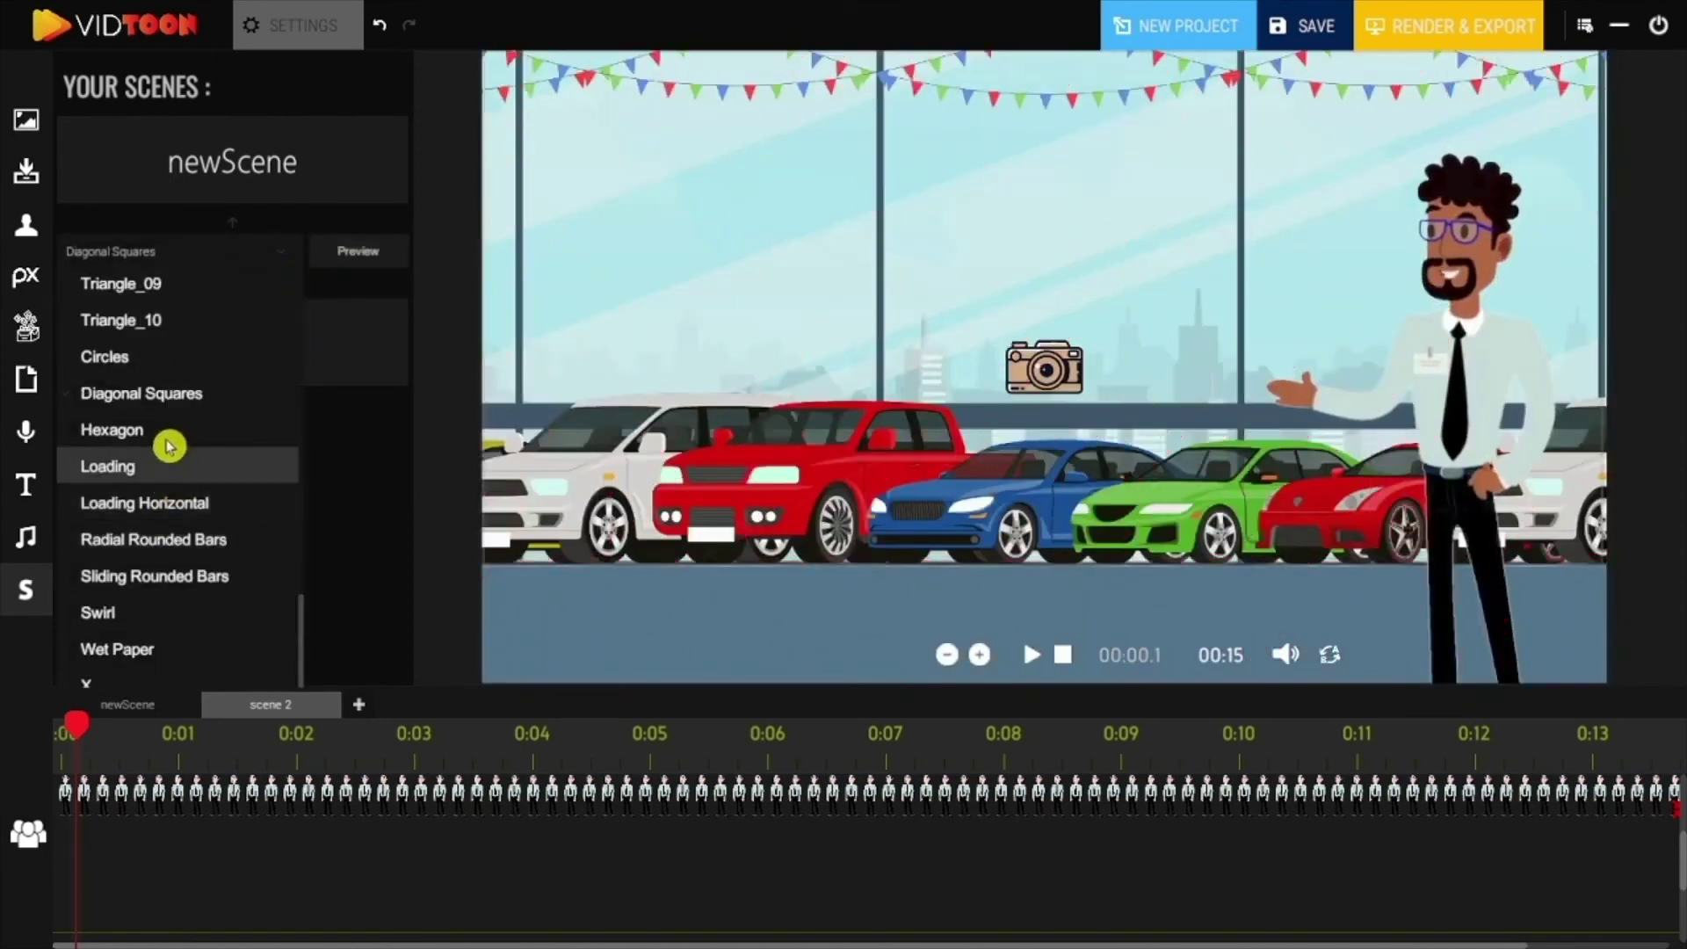
left_click(167, 430)
left_click(334, 252)
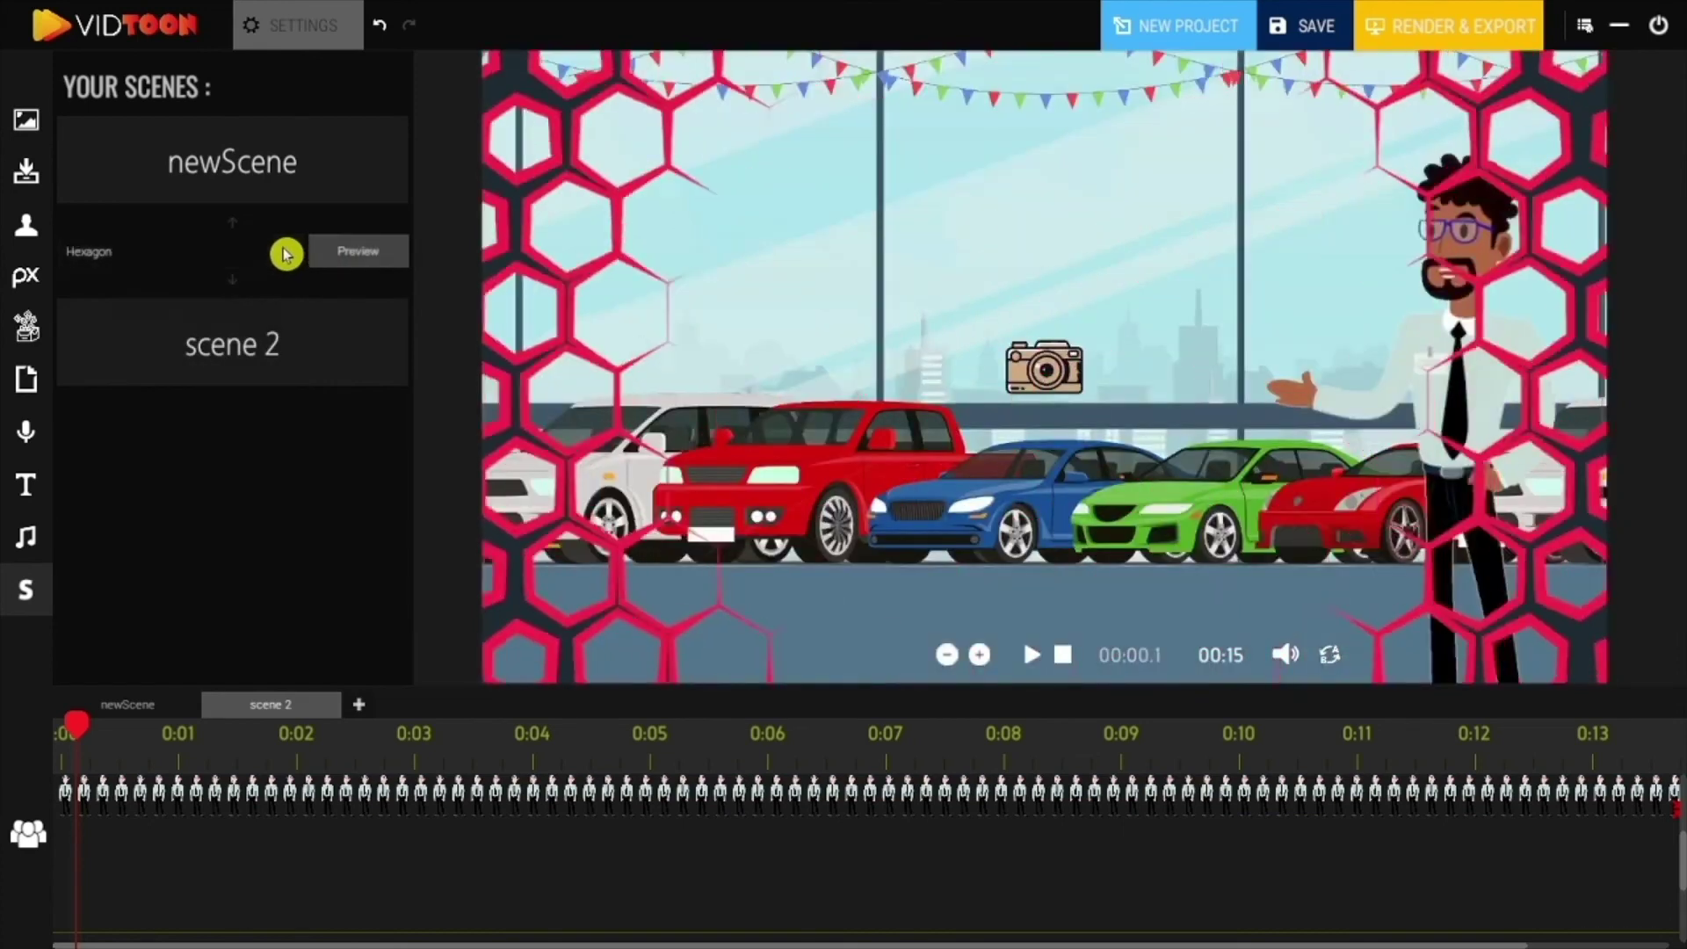
Try the Circles and Swirl transitions between the two scenes and preview each one.
left_click(285, 255)
left_click(132, 361)
left_click(318, 254)
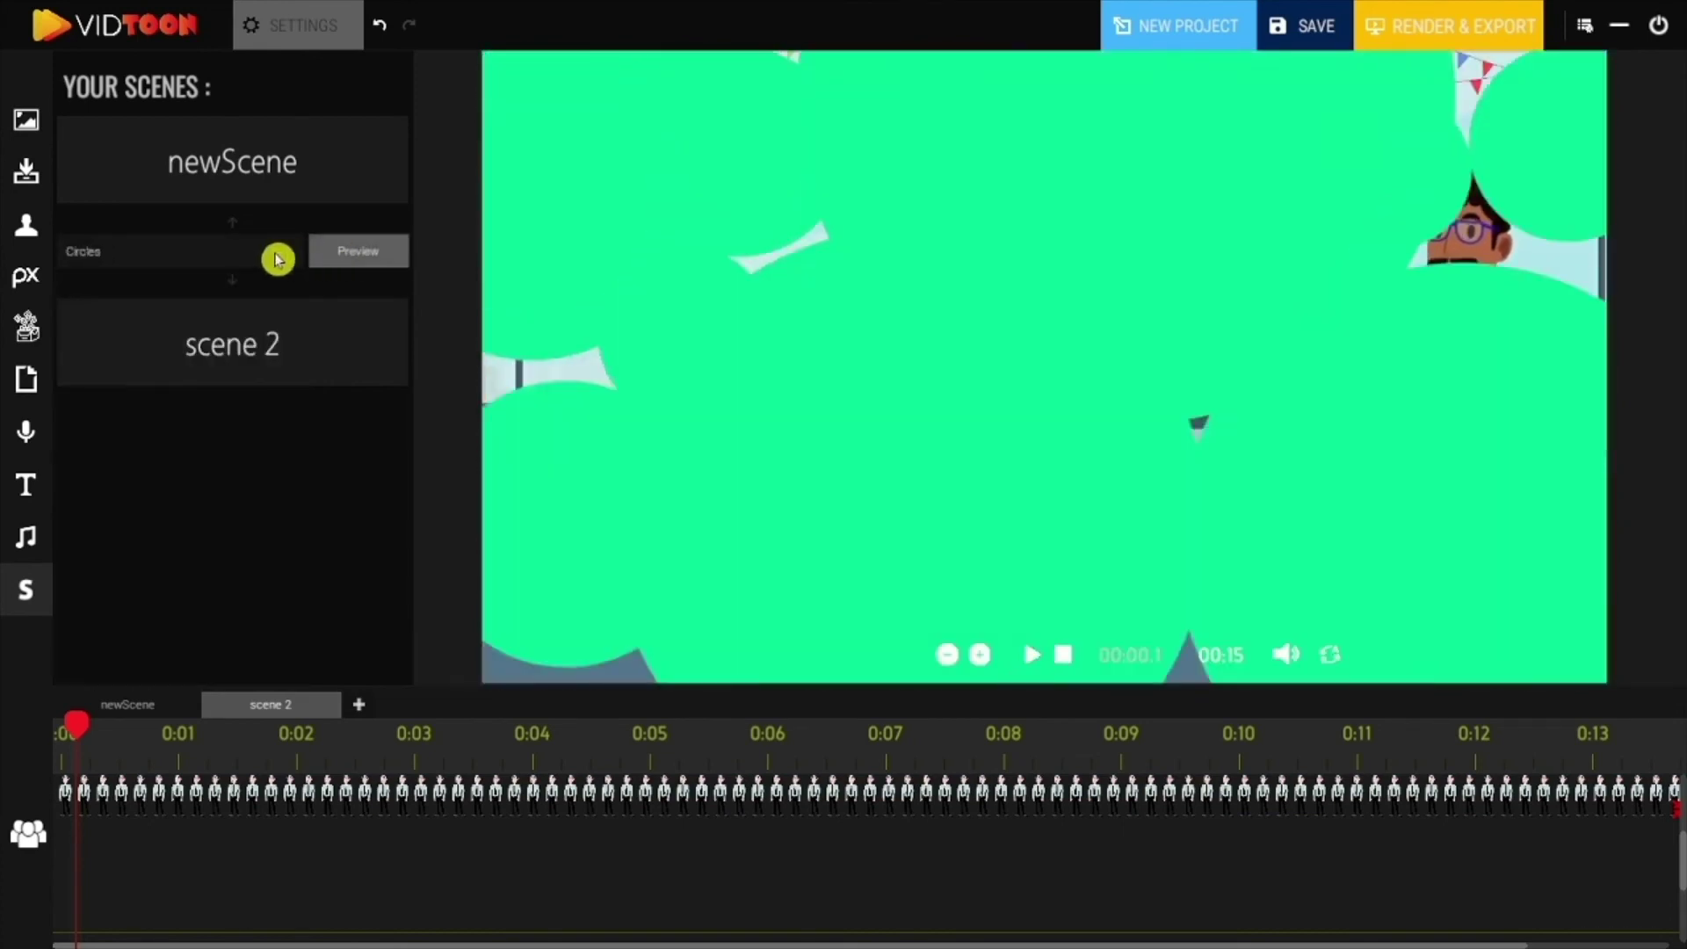
left_click(278, 260)
scroll(228, 628, "down", 6)
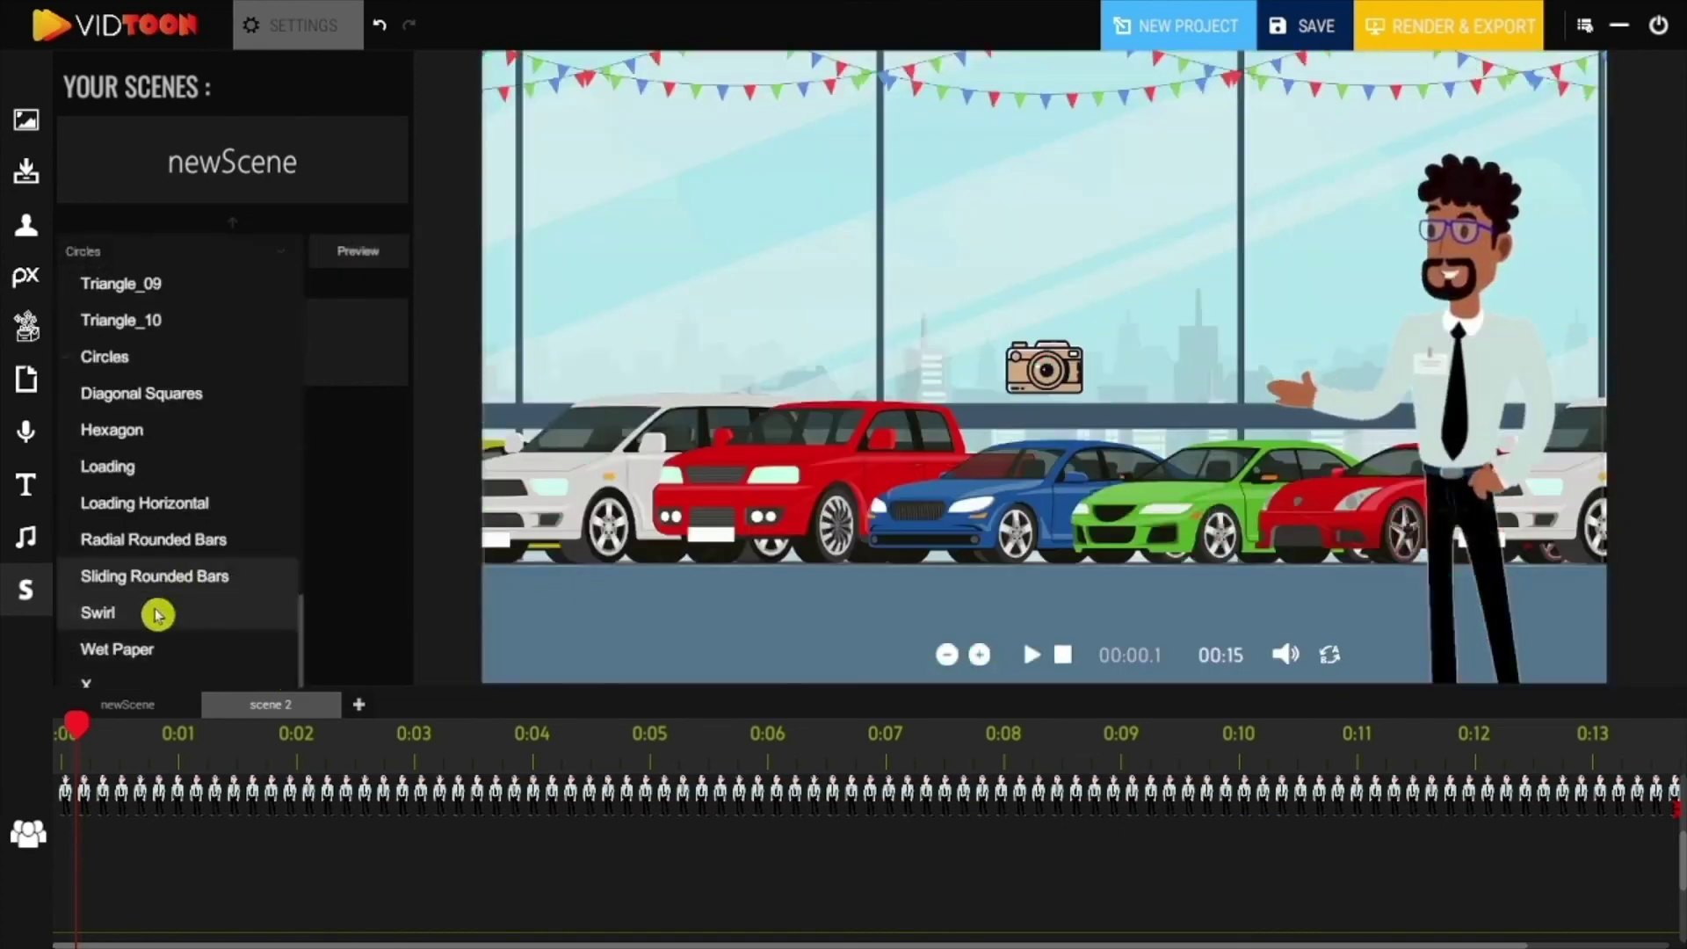
left_click(156, 613)
left_click(356, 255)
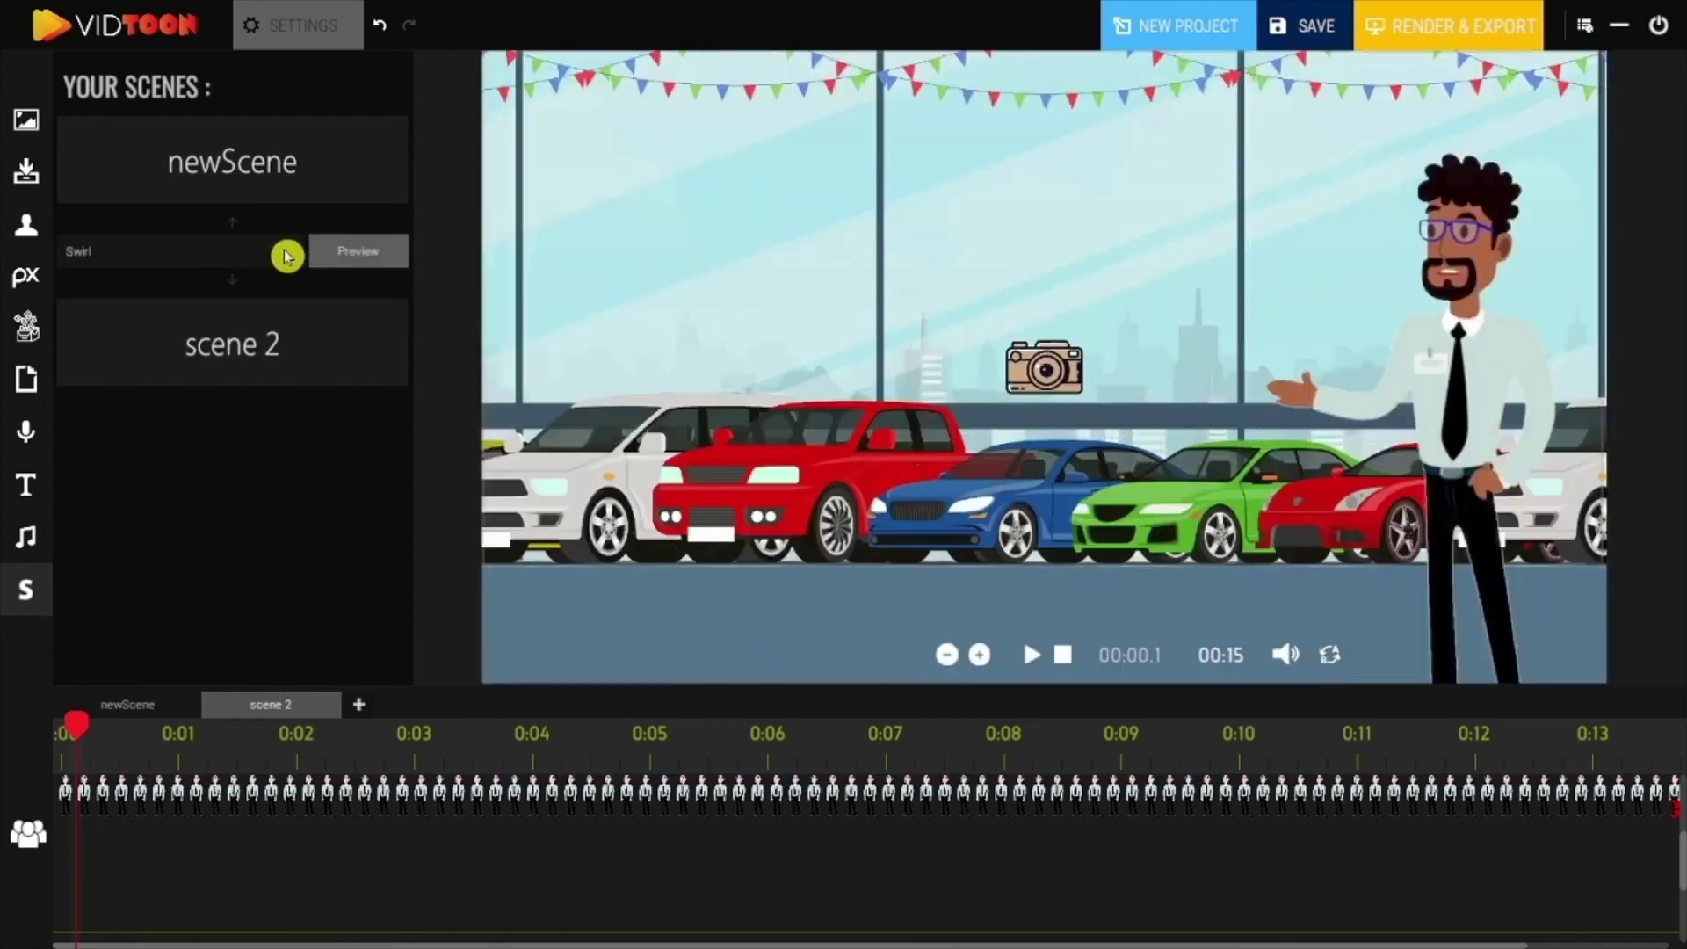
Set the transition between newScene and scene 2 to Wet Paper and preview it.
left_click(288, 262)
scroll(283, 615, "down", 5)
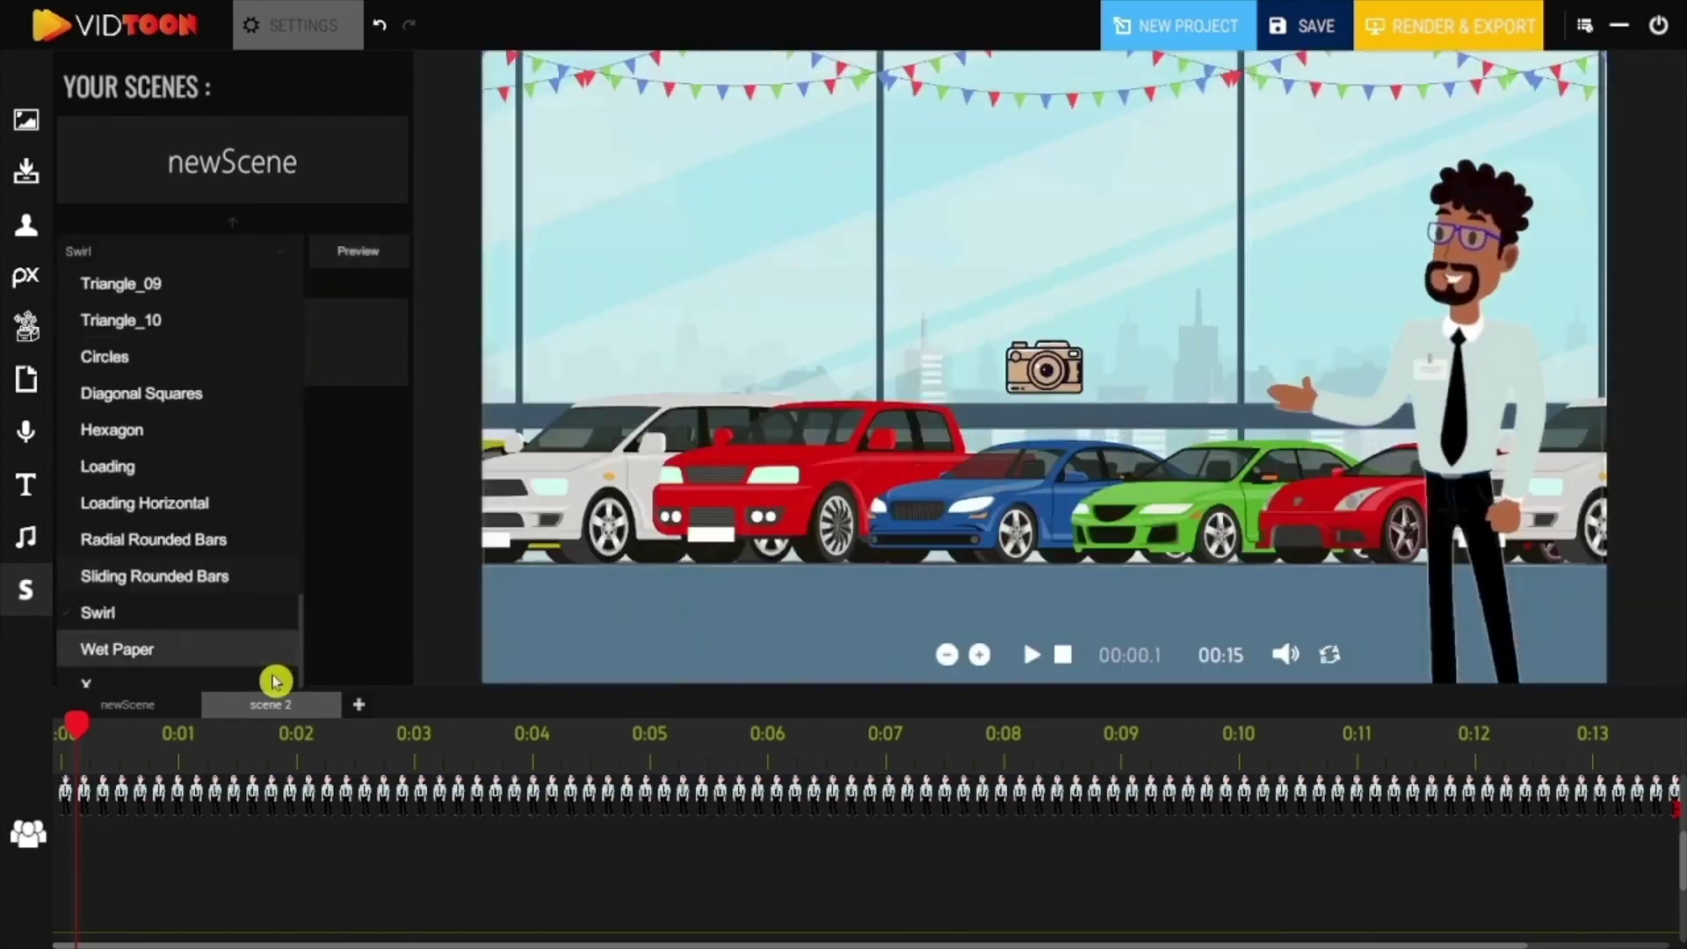
left_click(211, 651)
left_click(327, 257)
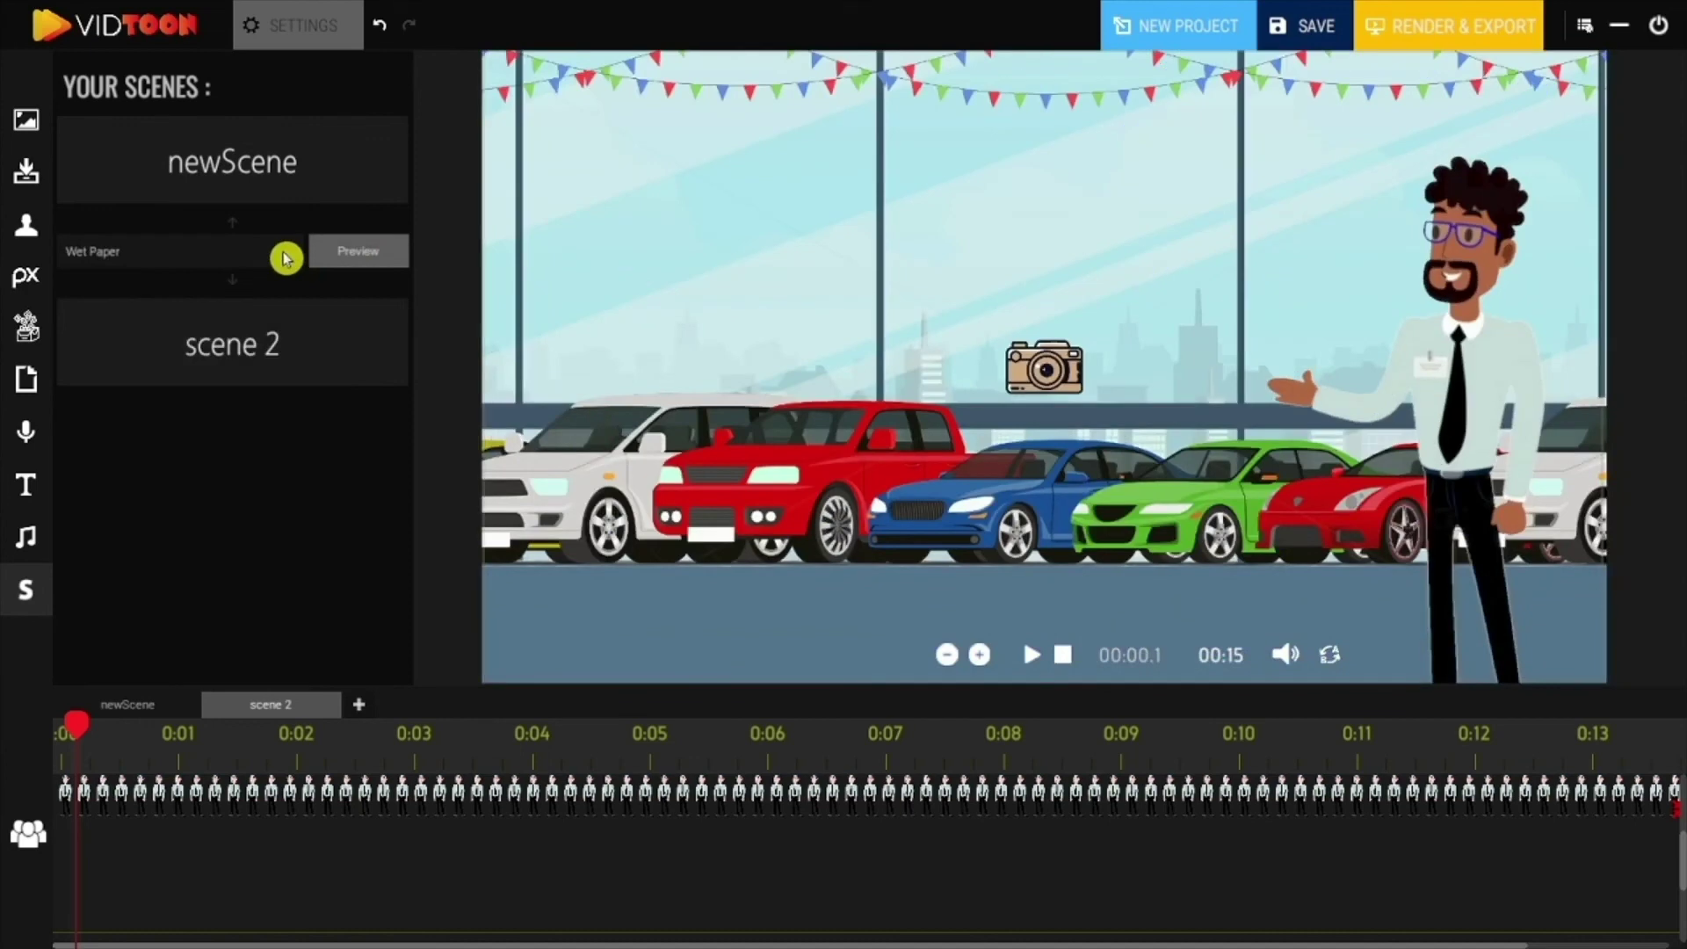
Save the project.
left_click(1317, 29)
triple_click(667, 681)
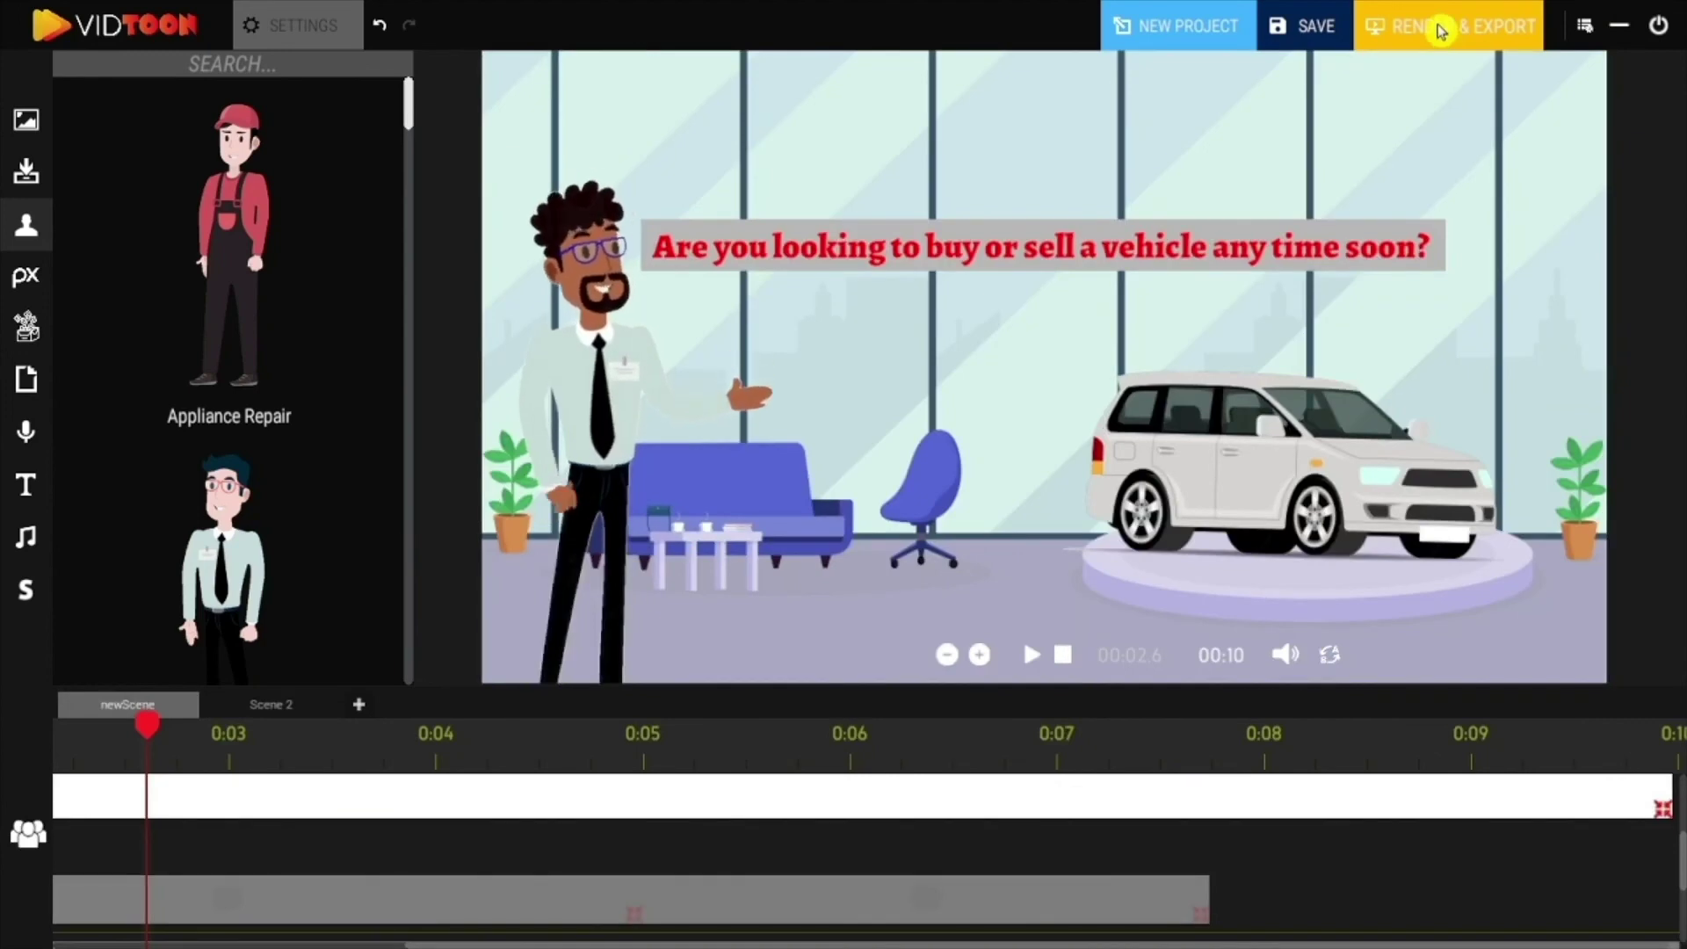
Stop the scene playback and render and export the project as a video.
left_click(1441, 31)
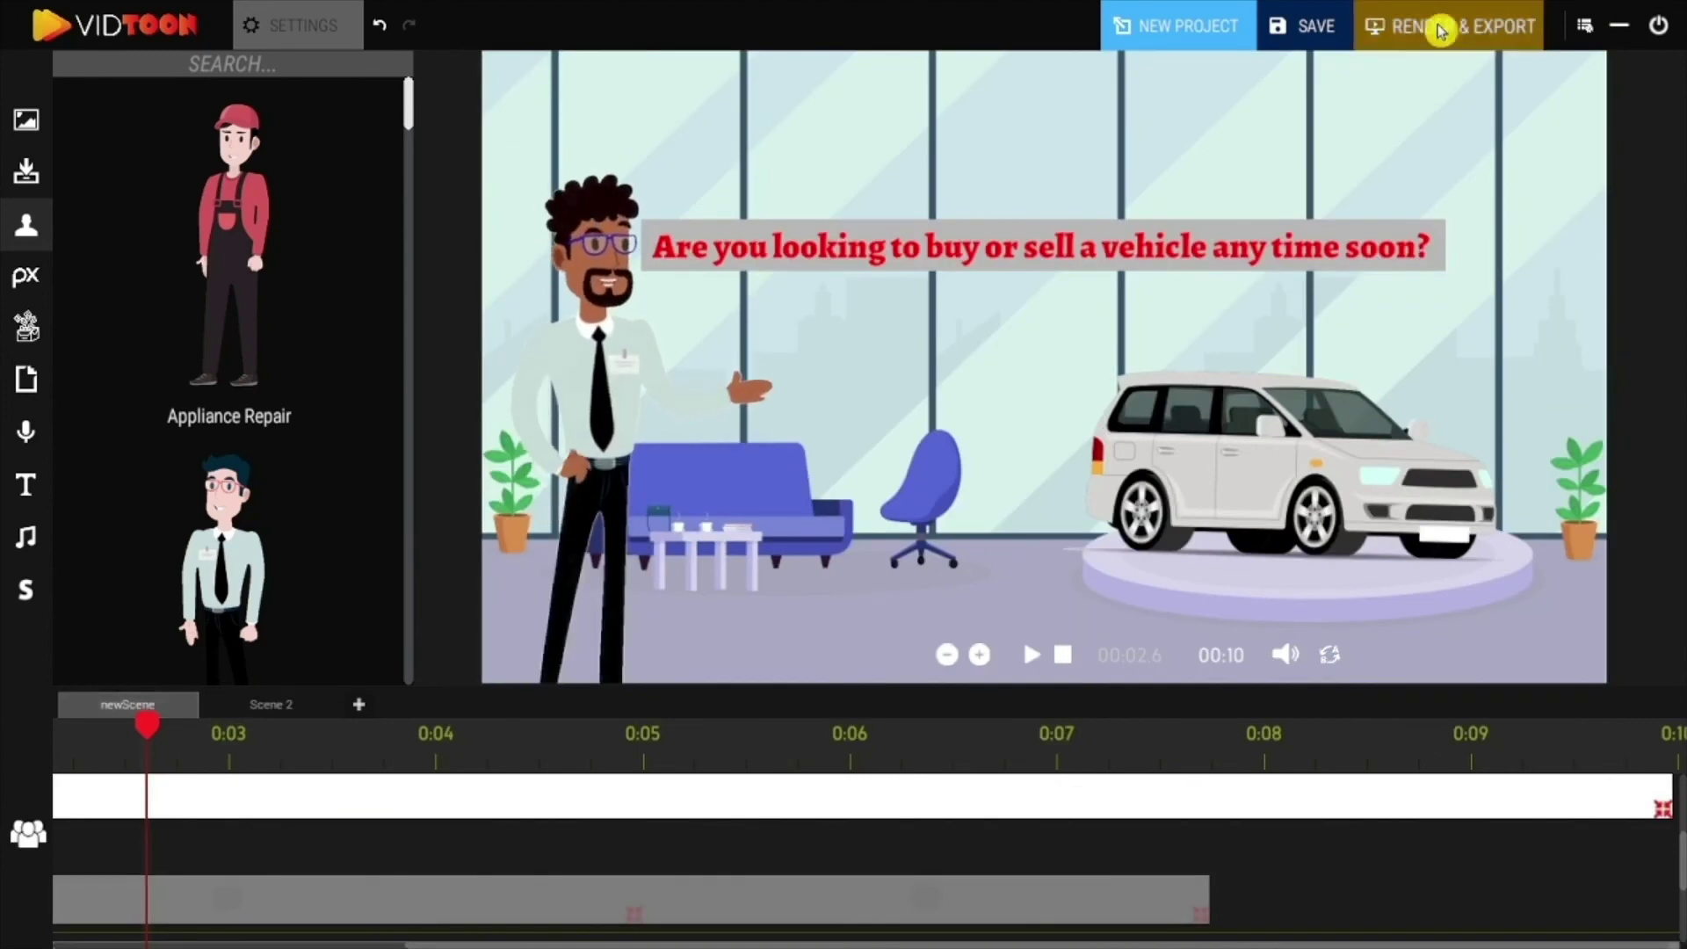
left_click(1063, 660)
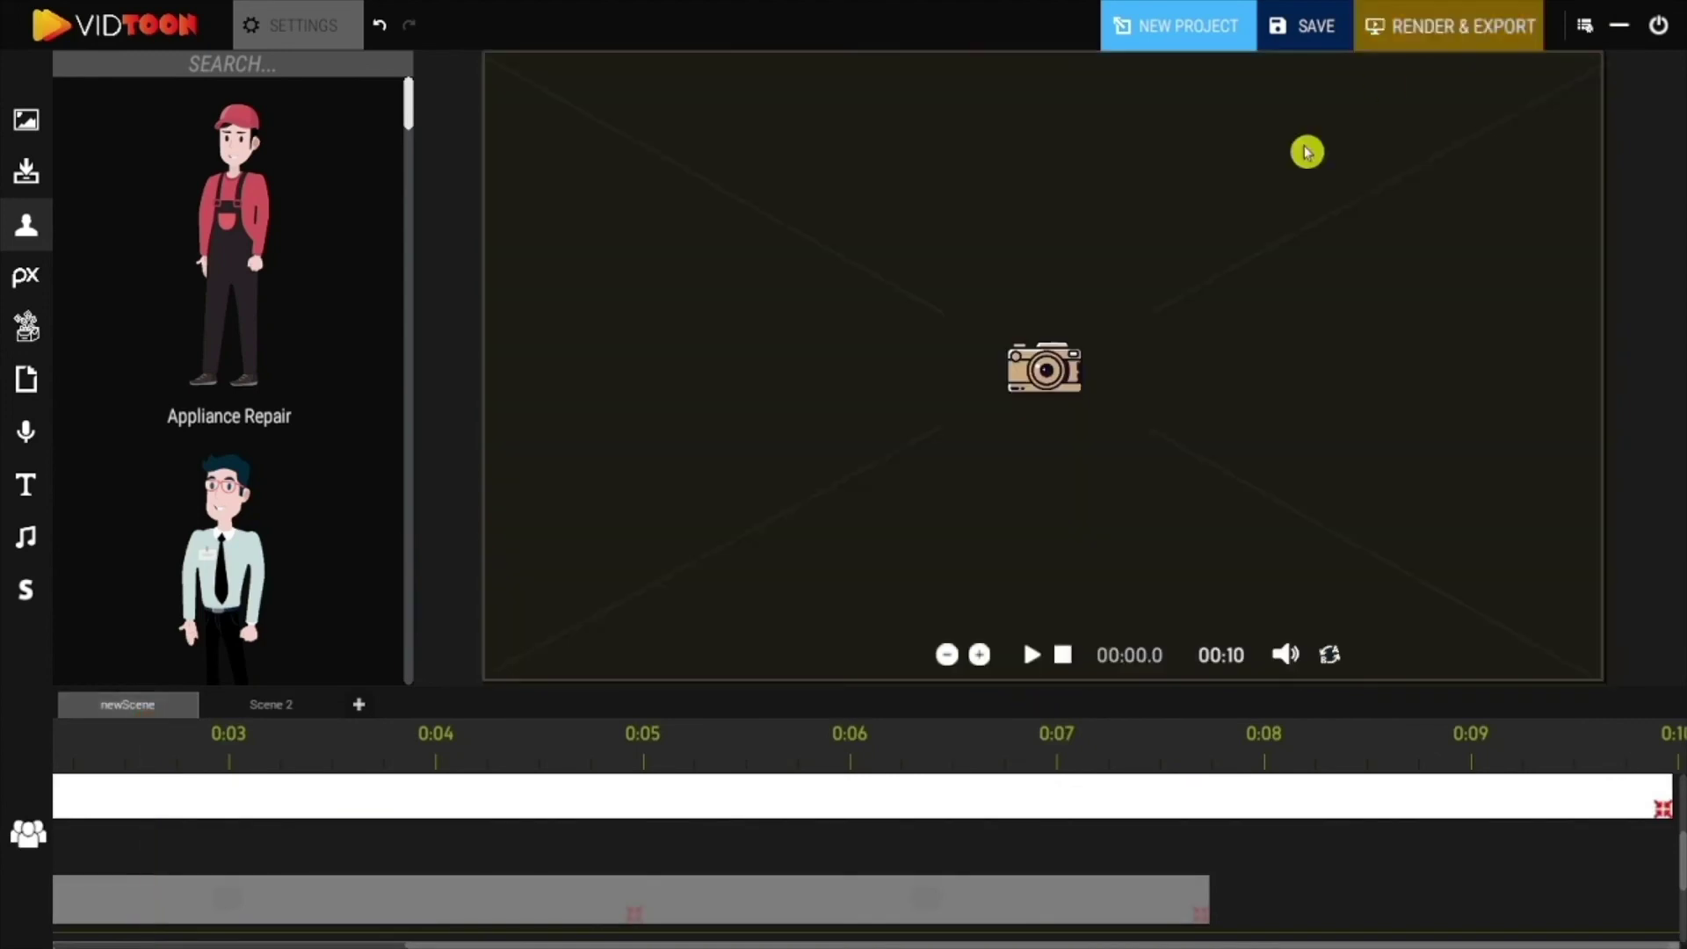
left_click(954, 738)
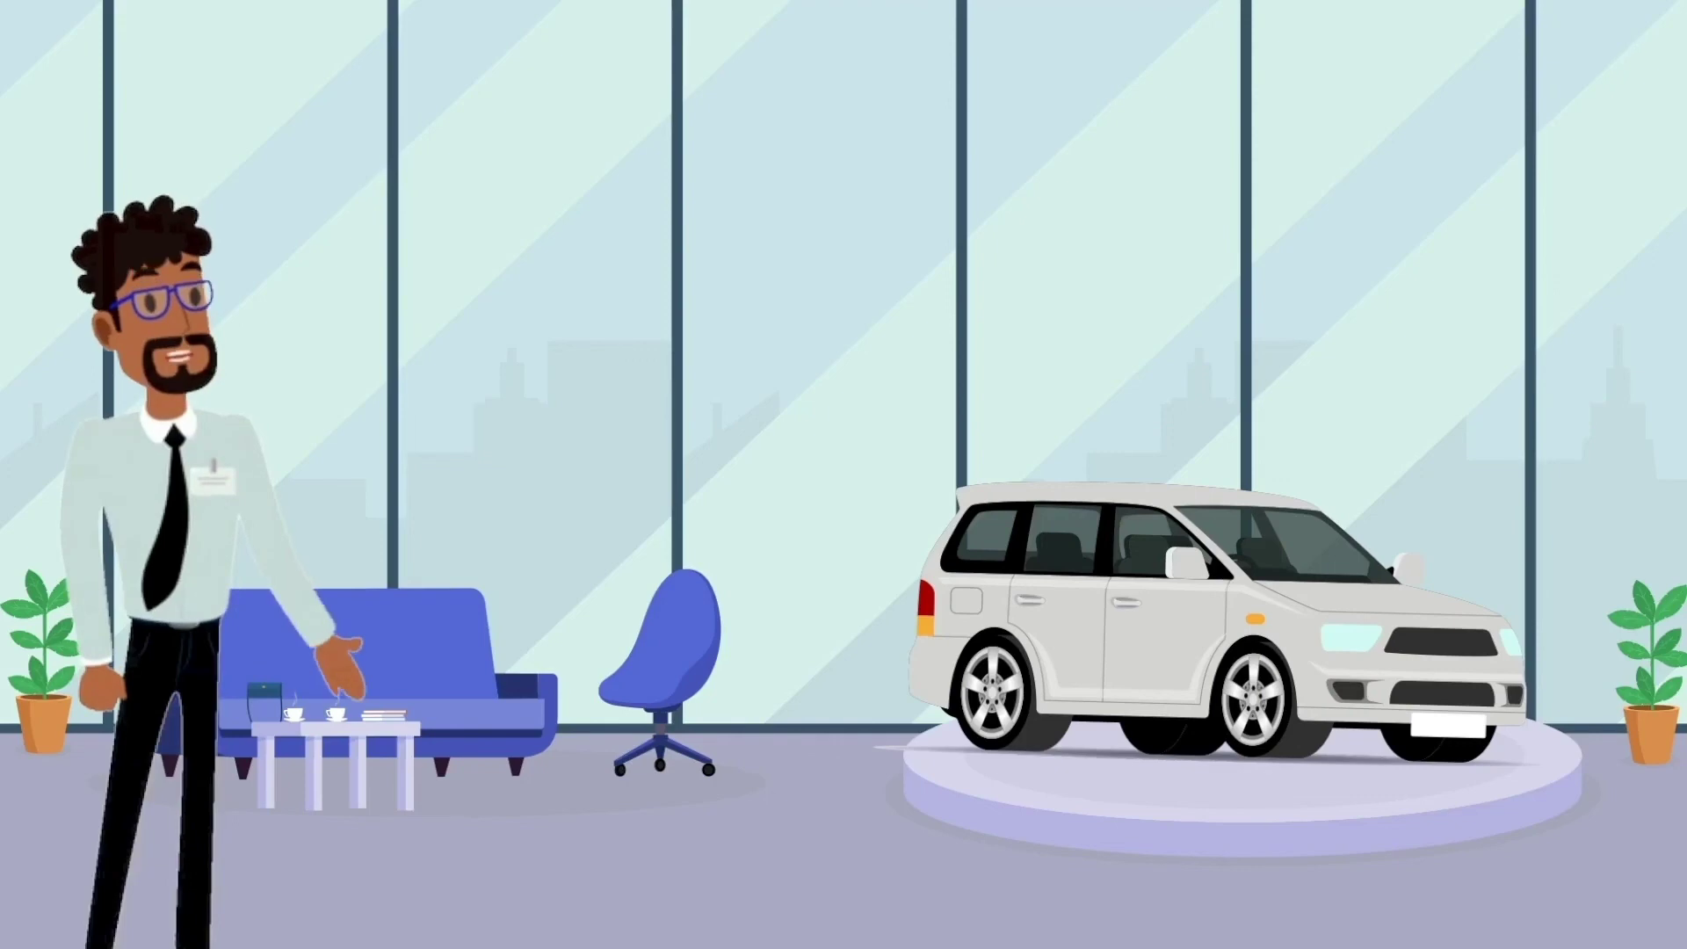